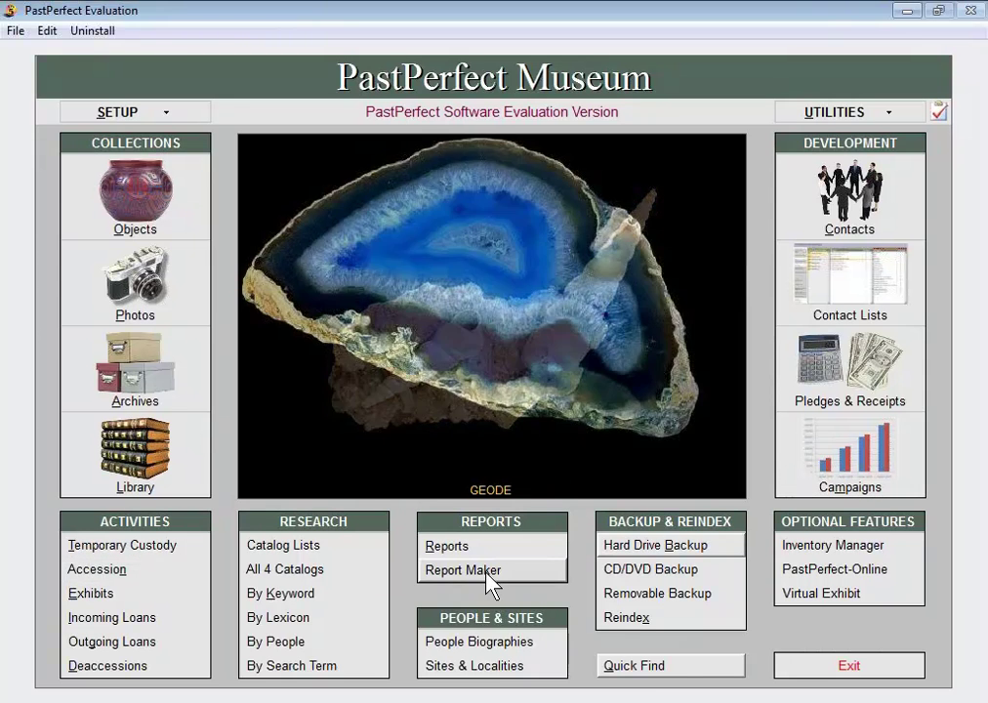
Create a new Dues report in Report Maker with "2012 Dues" as both its name and its printed title.
{"action": "left_click", "coordinate": [489, 579]}
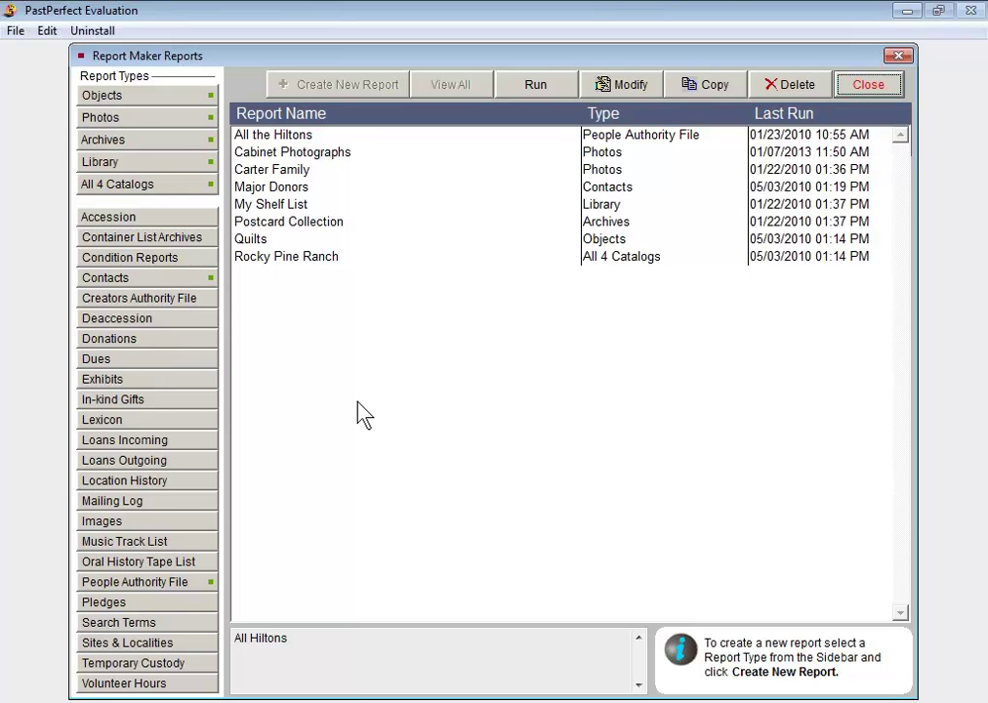
{"action": "left_click", "coordinate": [168, 364]}
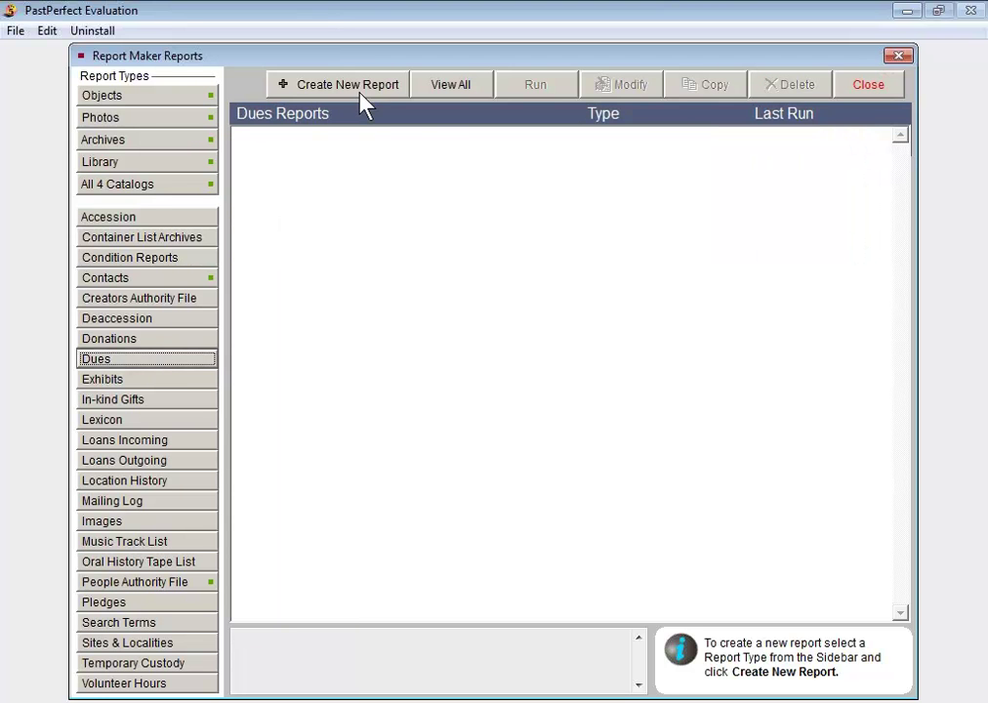
{"action": "left_click", "coordinate": [359, 94]}
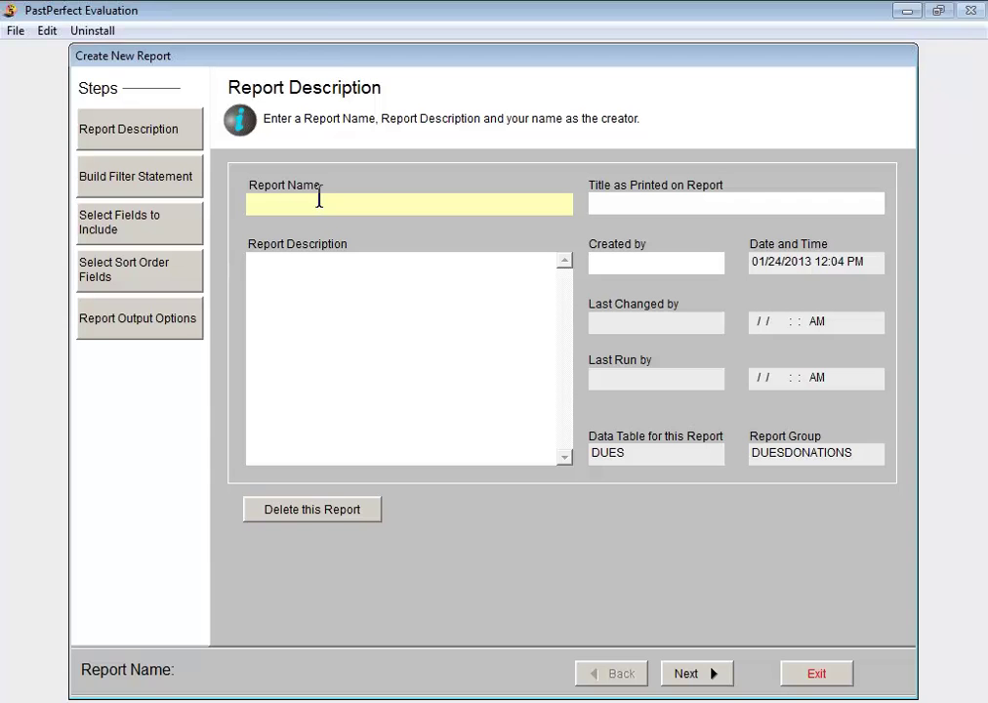
{"action": "type", "text": "2012 Dues"}
{"action": "key", "text": "Tab"}
{"action": "left_click", "coordinate": [740, 201]}
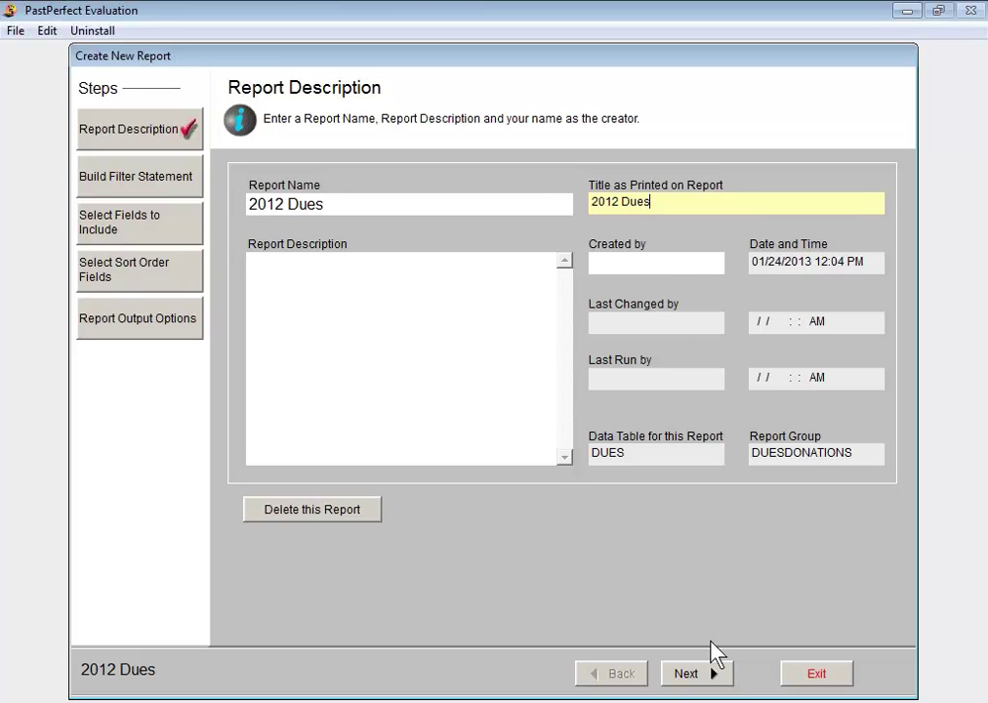
{"action": "left_click", "coordinate": [709, 673]}
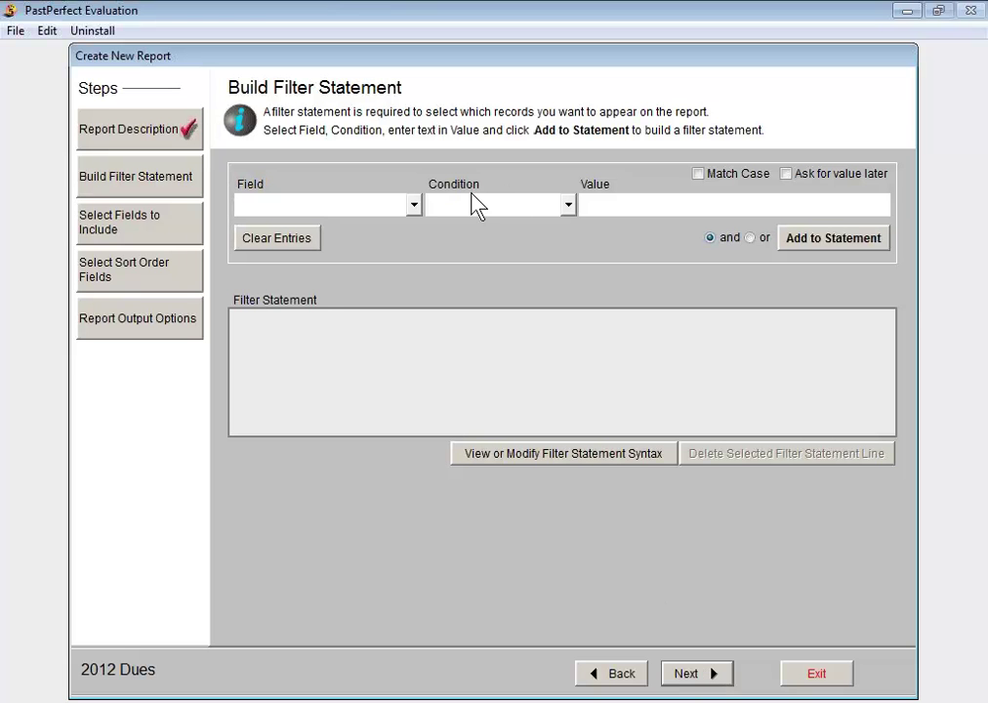
Add the filter condition Date Greater than 12/31/2011 to the report's filter statement.
{"action": "left_click", "coordinate": [414, 205]}
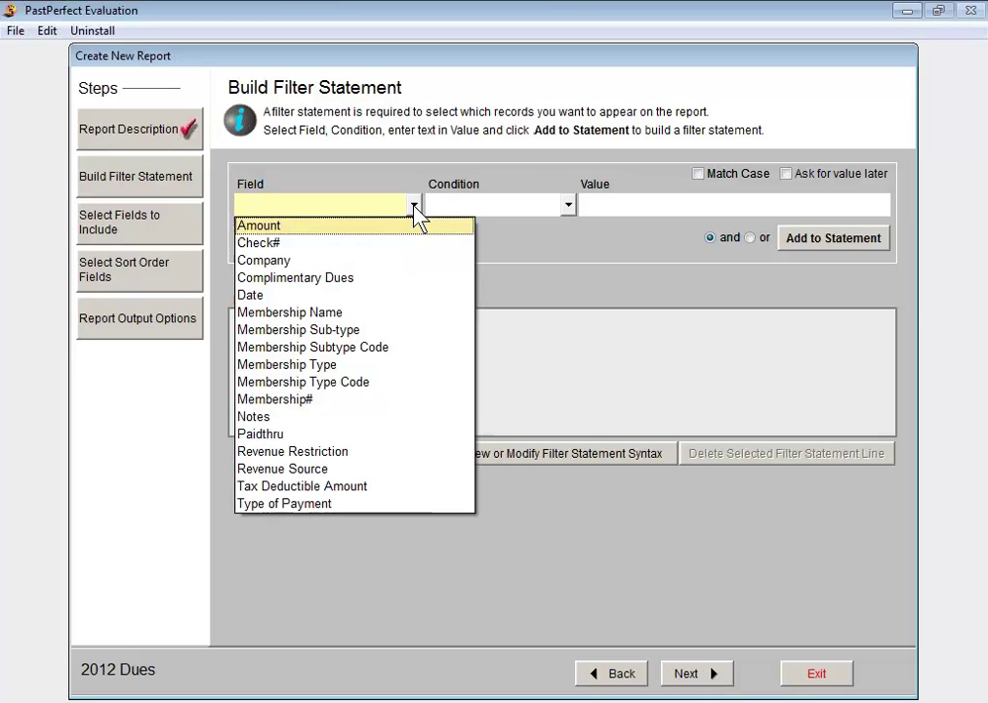
{"action": "left_click", "coordinate": [351, 293]}
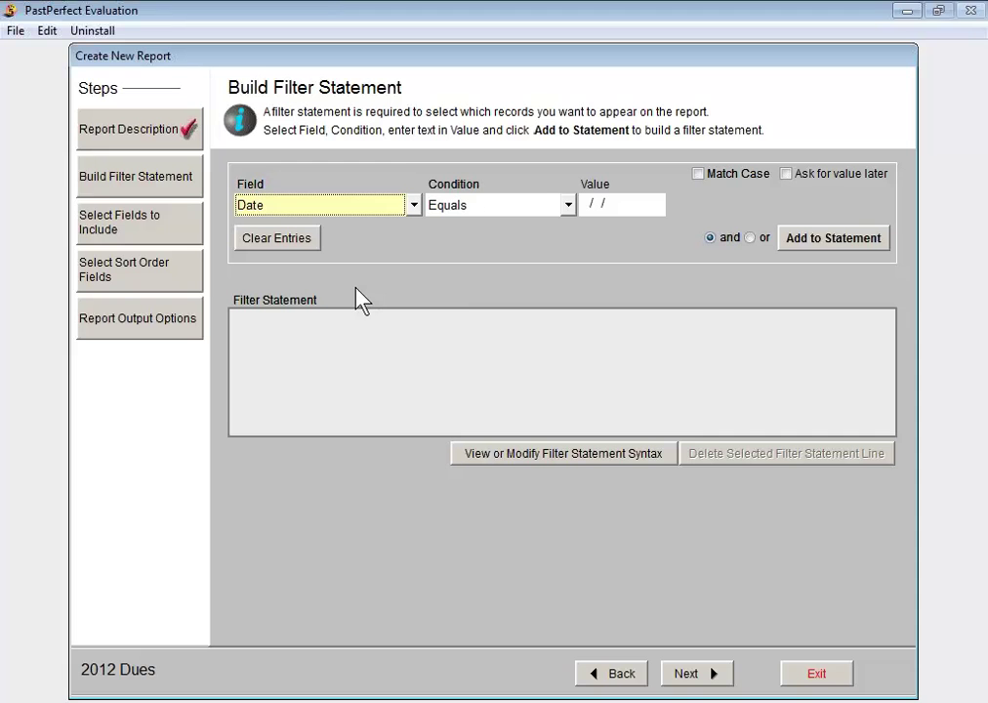
{"action": "left_click", "coordinate": [567, 205]}
{"action": "left_click", "coordinate": [545, 246]}
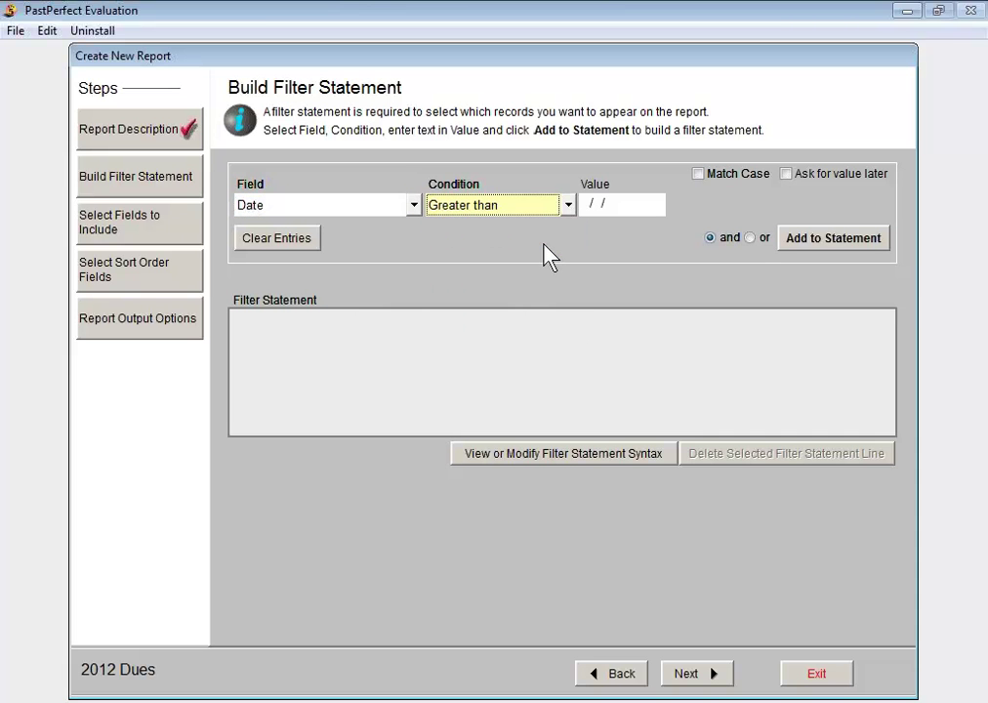
{"action": "left_click", "coordinate": [589, 203]}
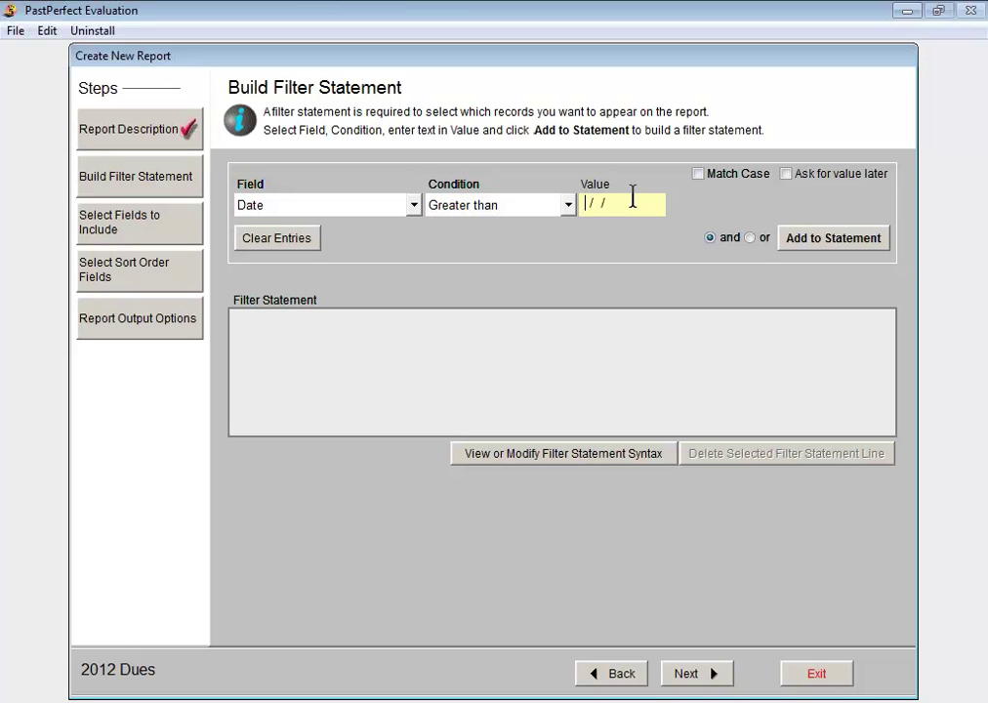
{"action": "type", "text": "12/31/2011"}
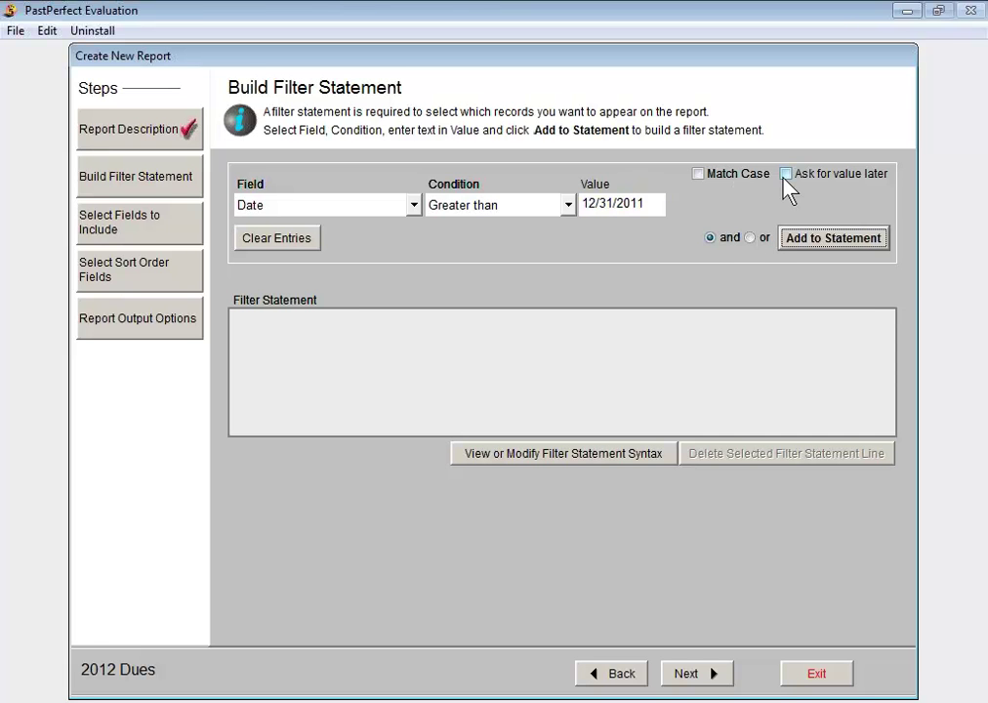
{"action": "left_click", "coordinate": [816, 239]}
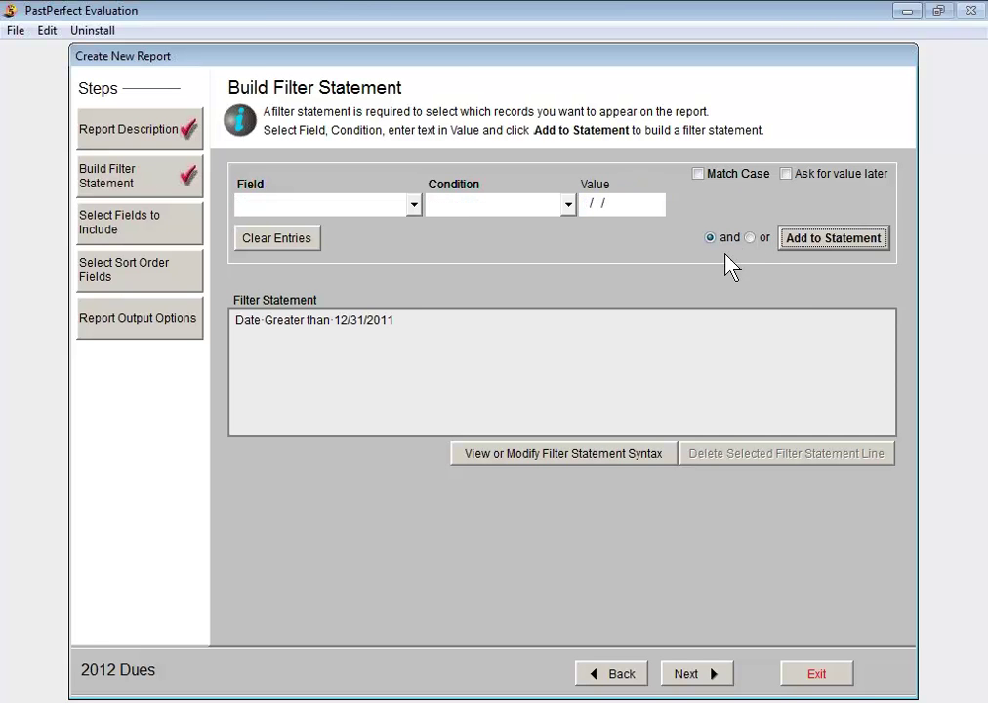
Add a second filter condition joined with "and": Date Less than 01/01/2013.
{"action": "left_click", "coordinate": [414, 205]}
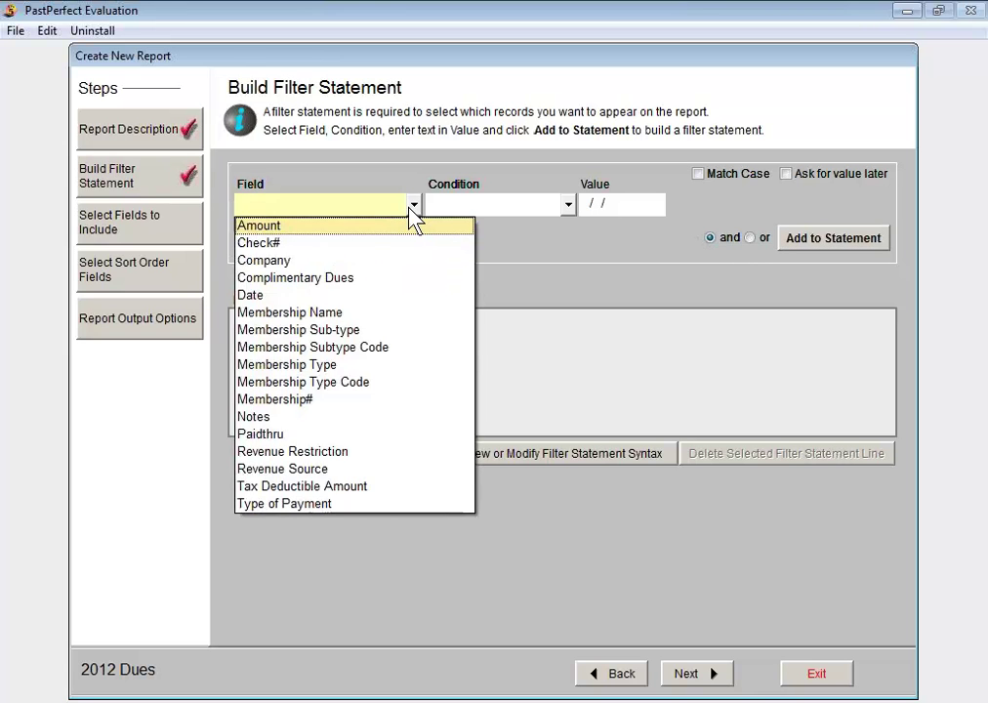
{"action": "left_click", "coordinate": [410, 294]}
{"action": "left_click", "coordinate": [567, 207]}
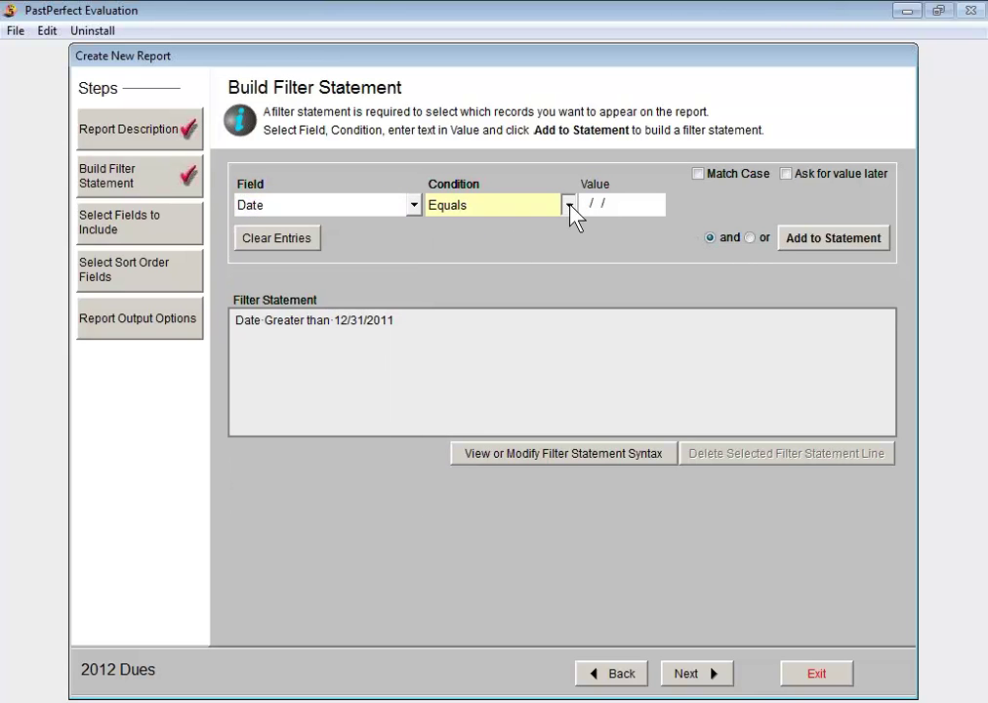
{"action": "left_click", "coordinate": [525, 279]}
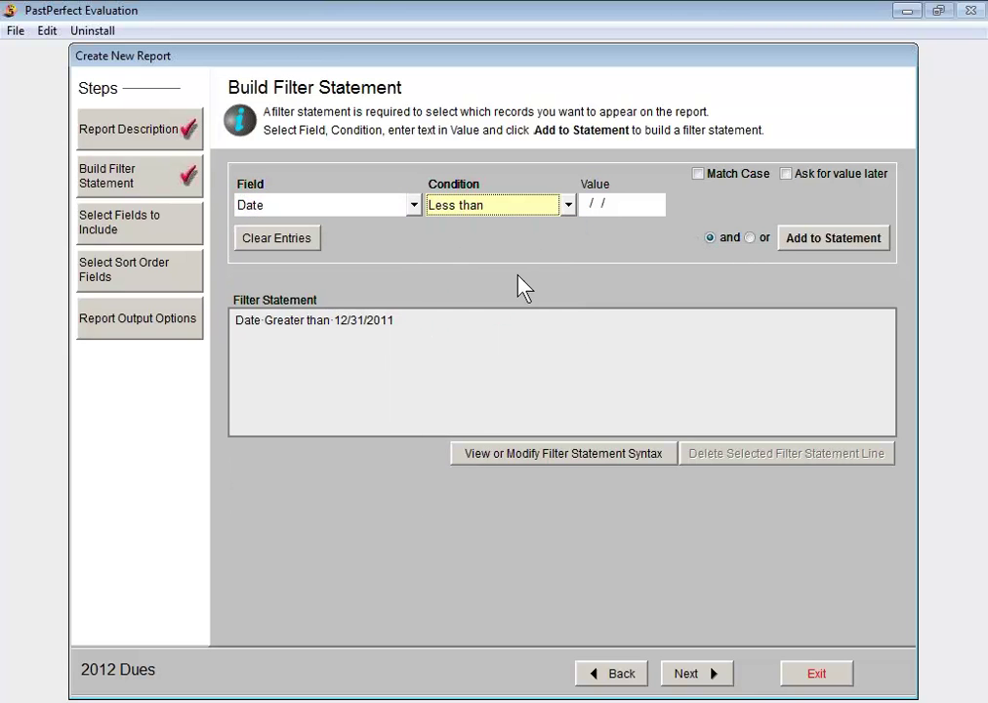
{"action": "left_click", "coordinate": [584, 204]}
{"action": "type", "text": "01/01/20"}
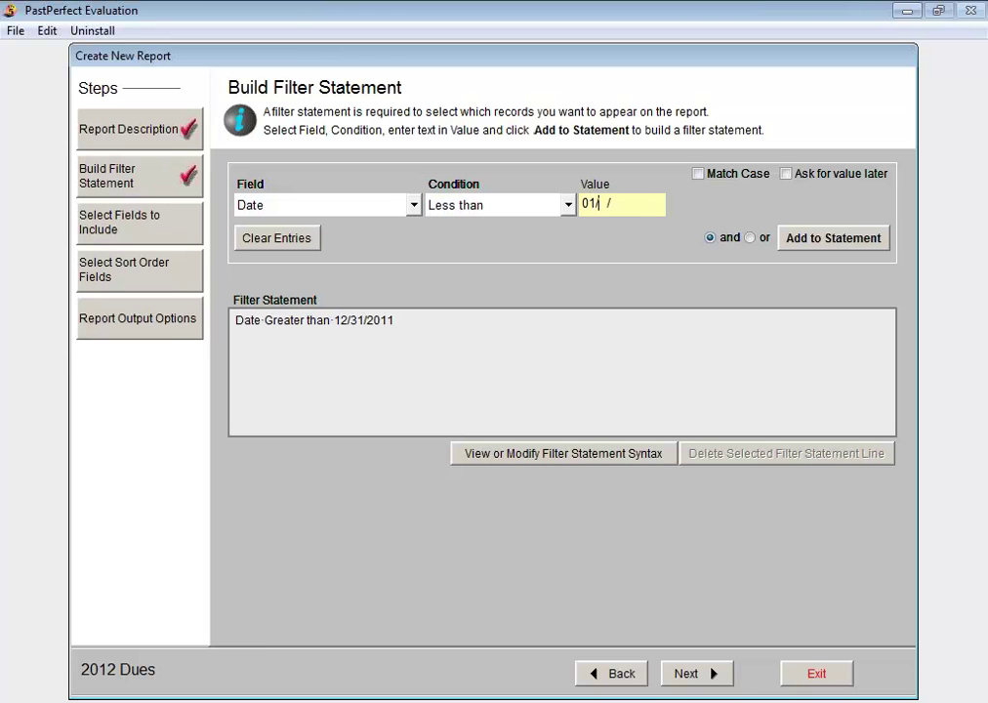
{"action": "type", "text": "13"}
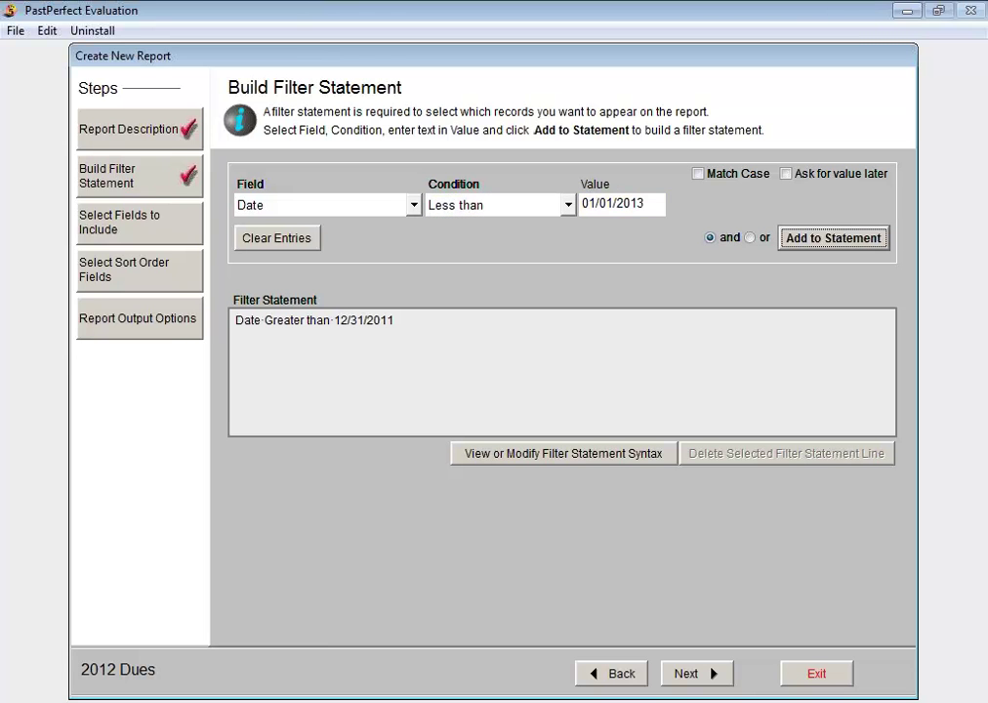
{"action": "left_click", "coordinate": [845, 244]}
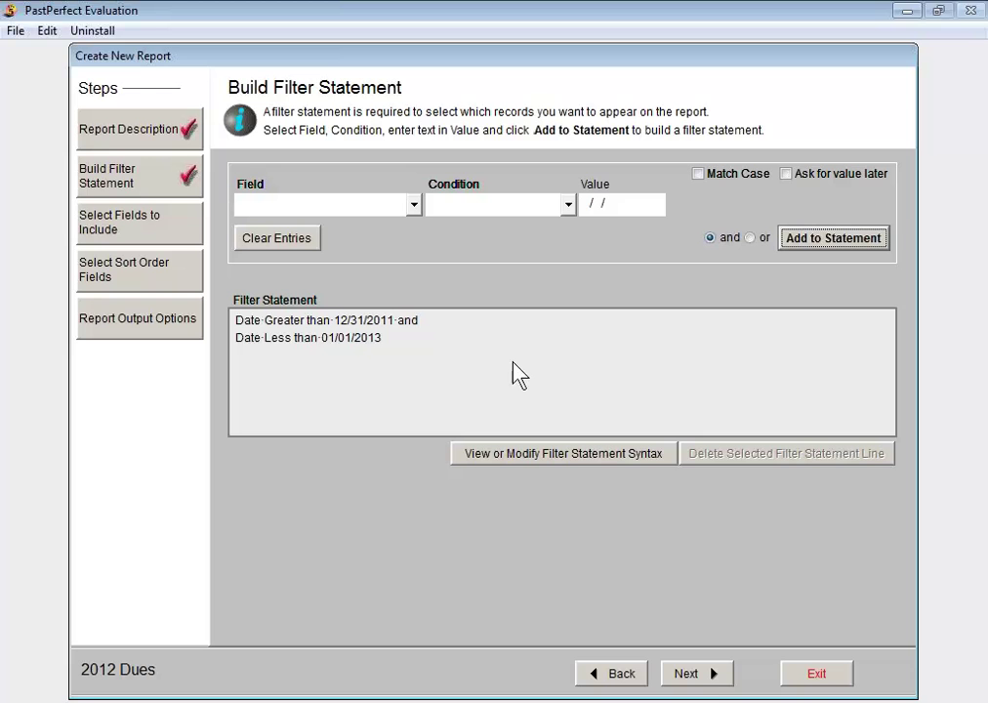
{"action": "left_click", "coordinate": [709, 677]}
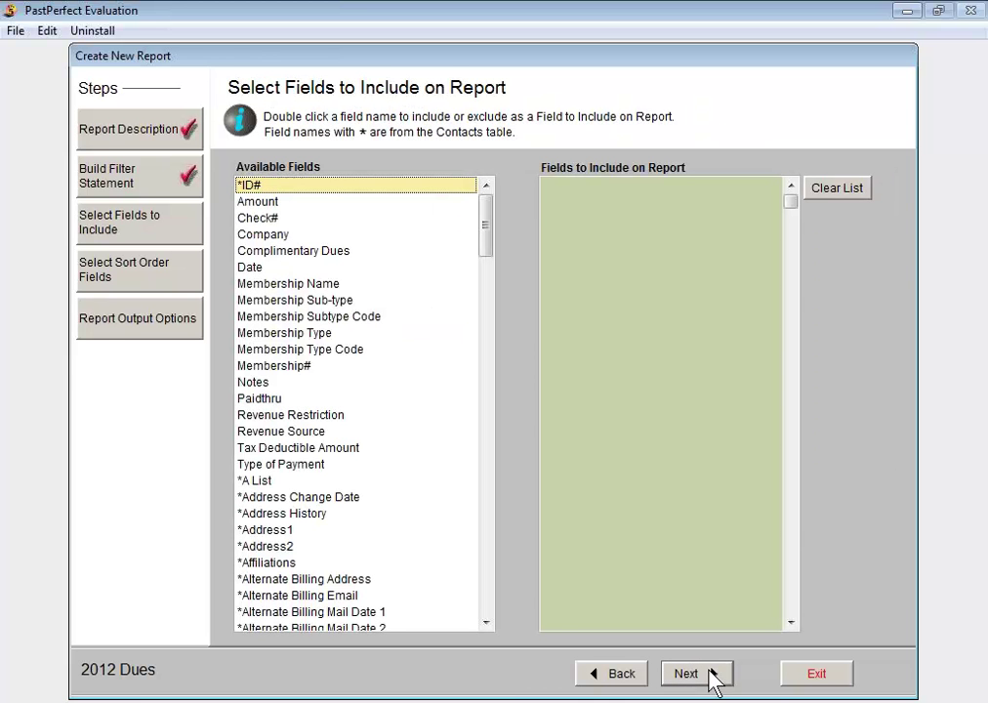
Include the fields Amount, Membership Name, Membership Type and Date on the report, in that order.
{"action": "double_click", "coordinate": [268, 204]}
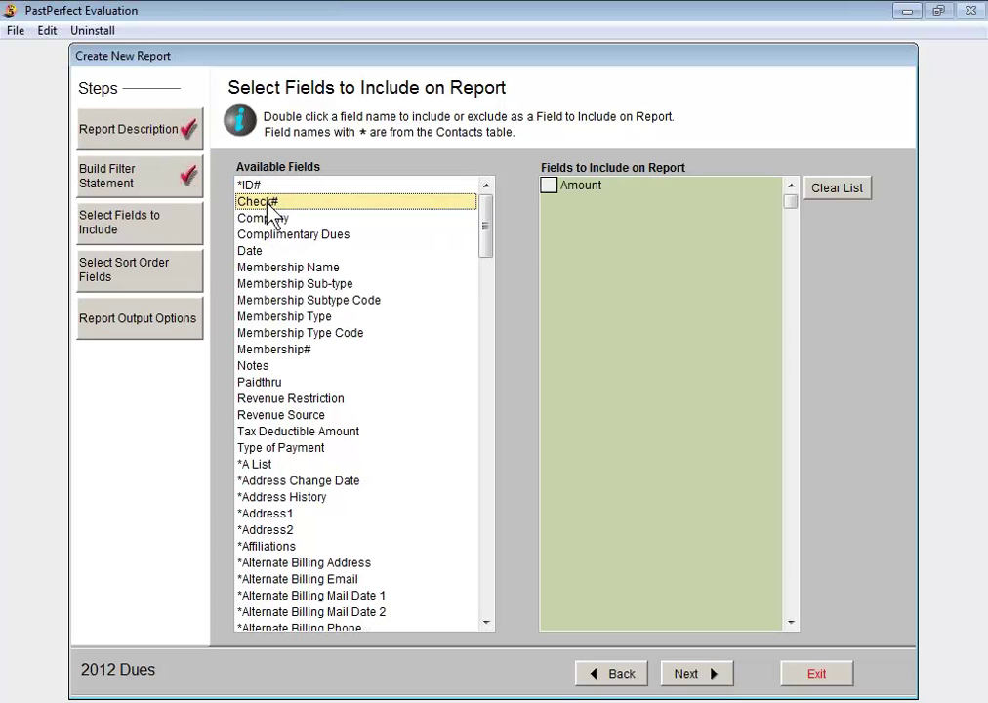
{"action": "double_click", "coordinate": [318, 267]}
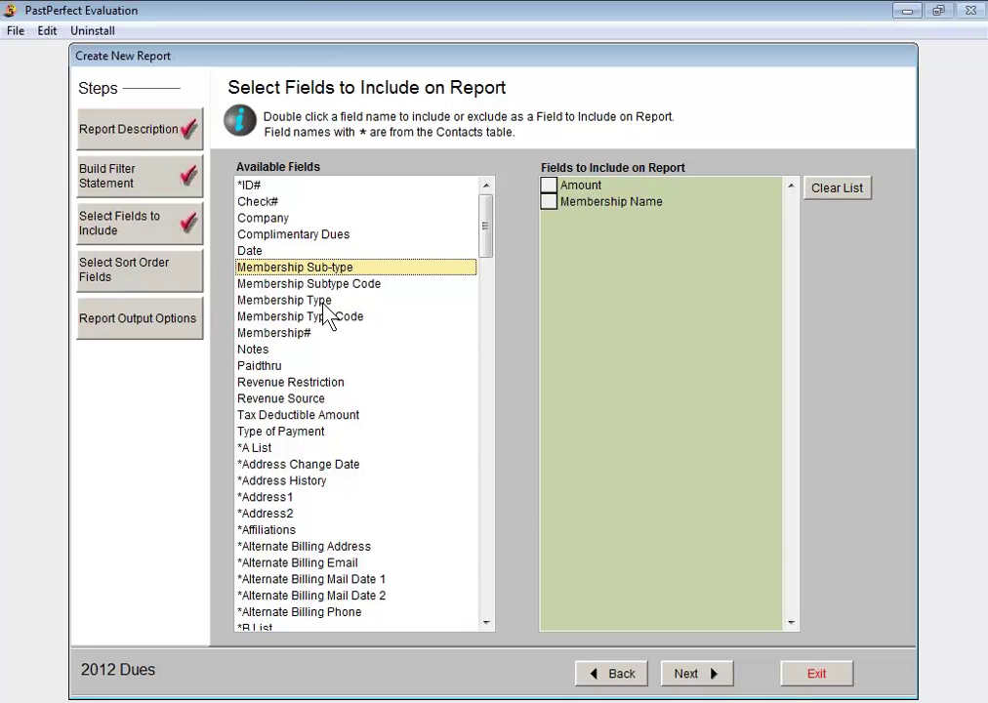
{"action": "double_click", "coordinate": [322, 301]}
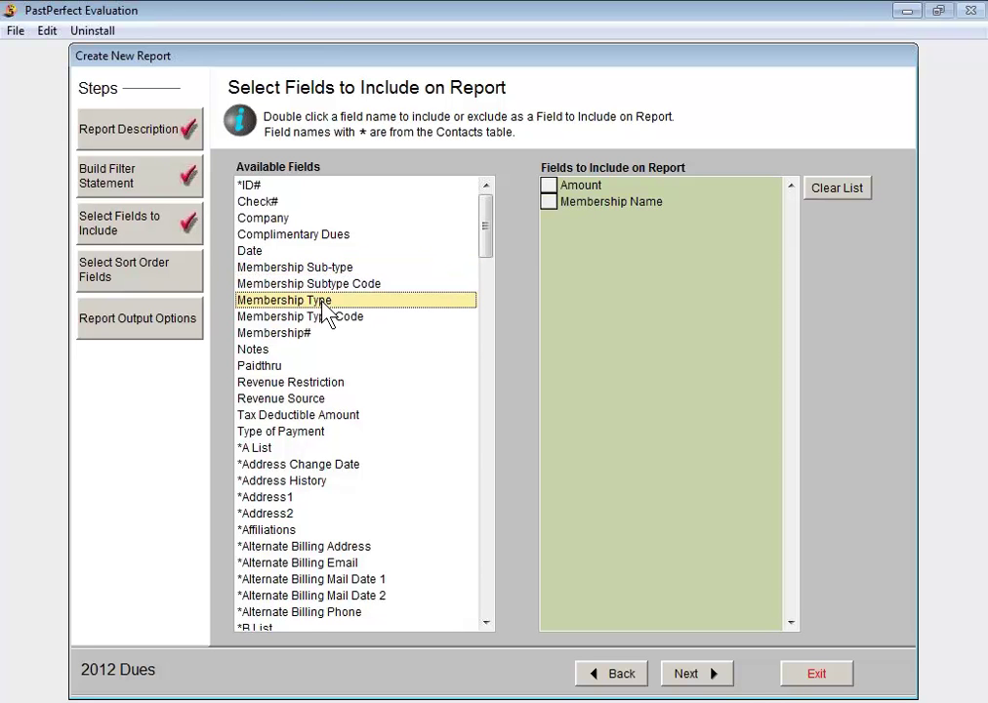
{"action": "left_click", "coordinate": [259, 251]}
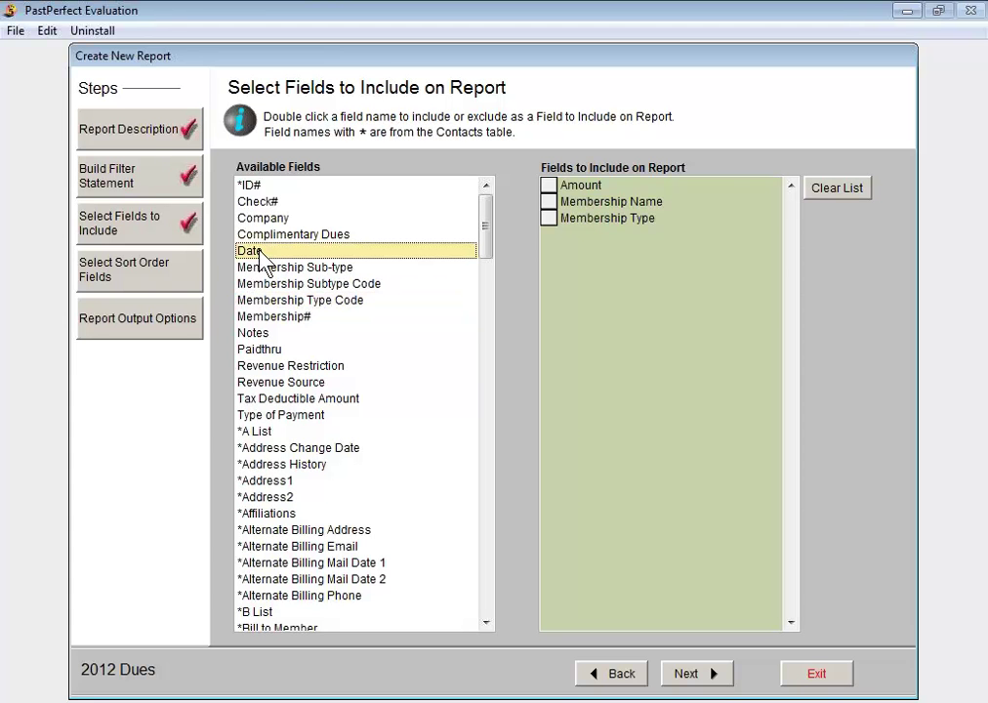
{"action": "double_click", "coordinate": [260, 252]}
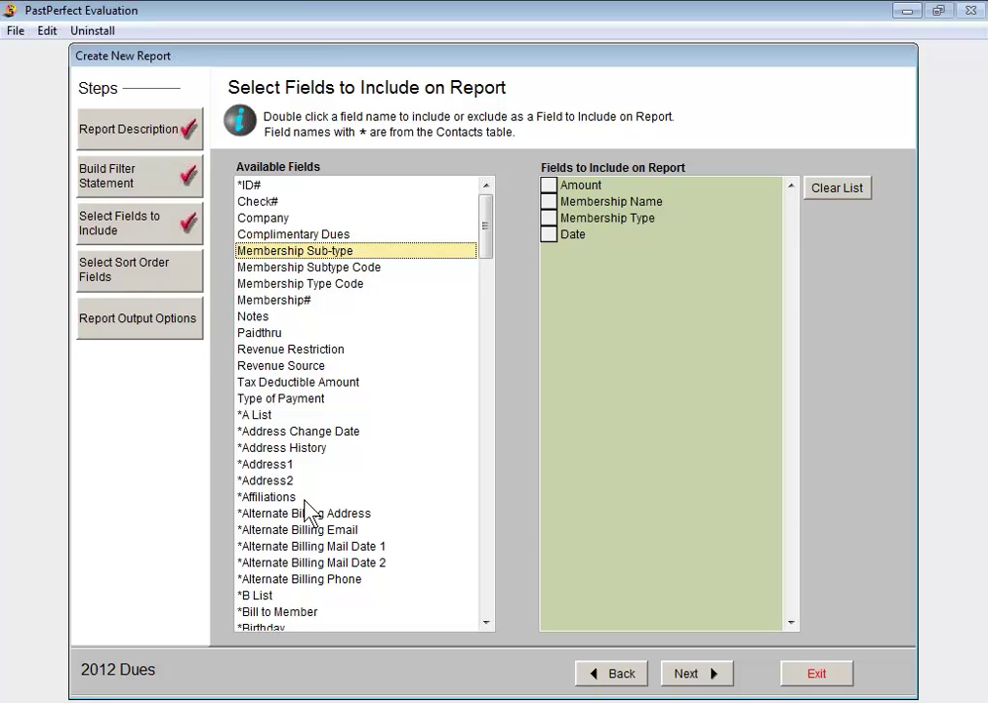
{"action": "left_click", "coordinate": [708, 674]}
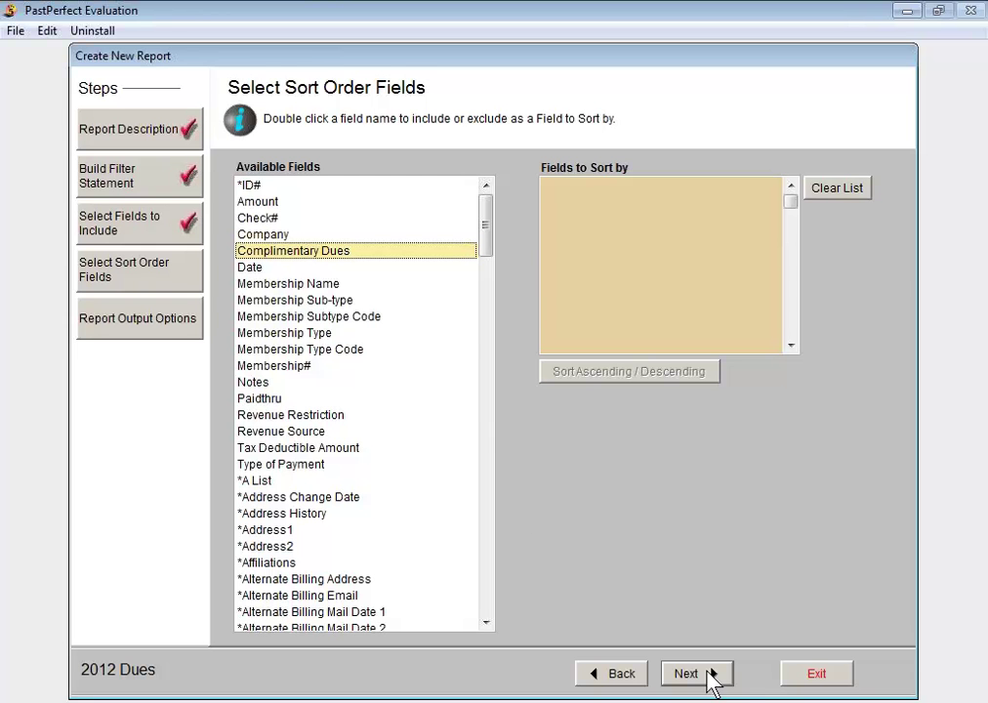
Sort the report by Membership Type and secondly by Date, and generate its default layout.
{"action": "double_click", "coordinate": [326, 334]}
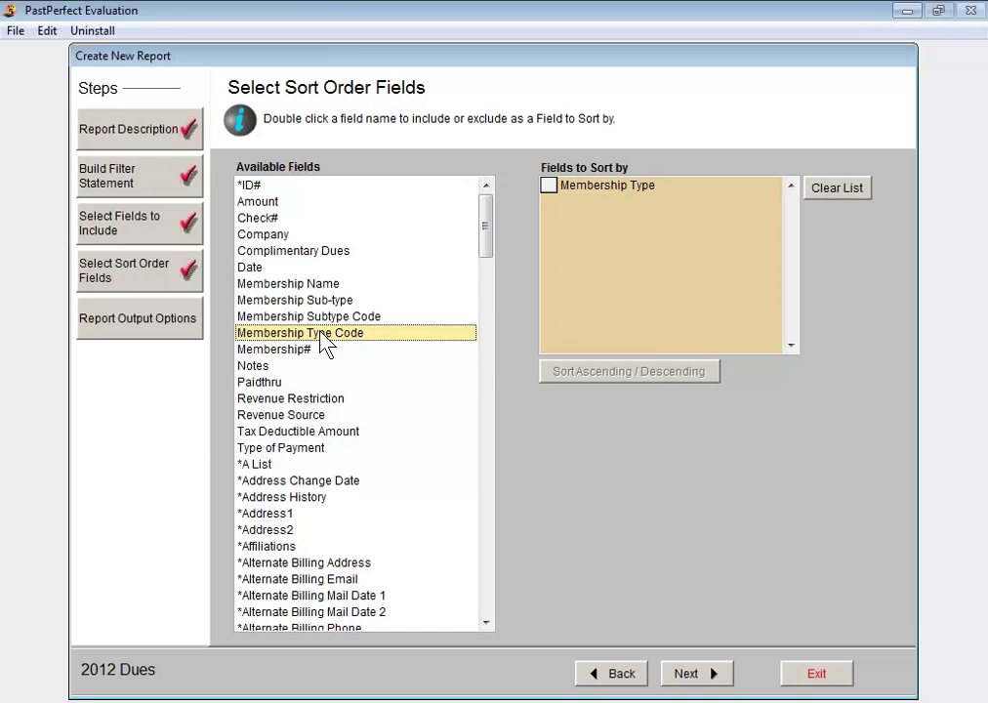
{"action": "double_click", "coordinate": [263, 270]}
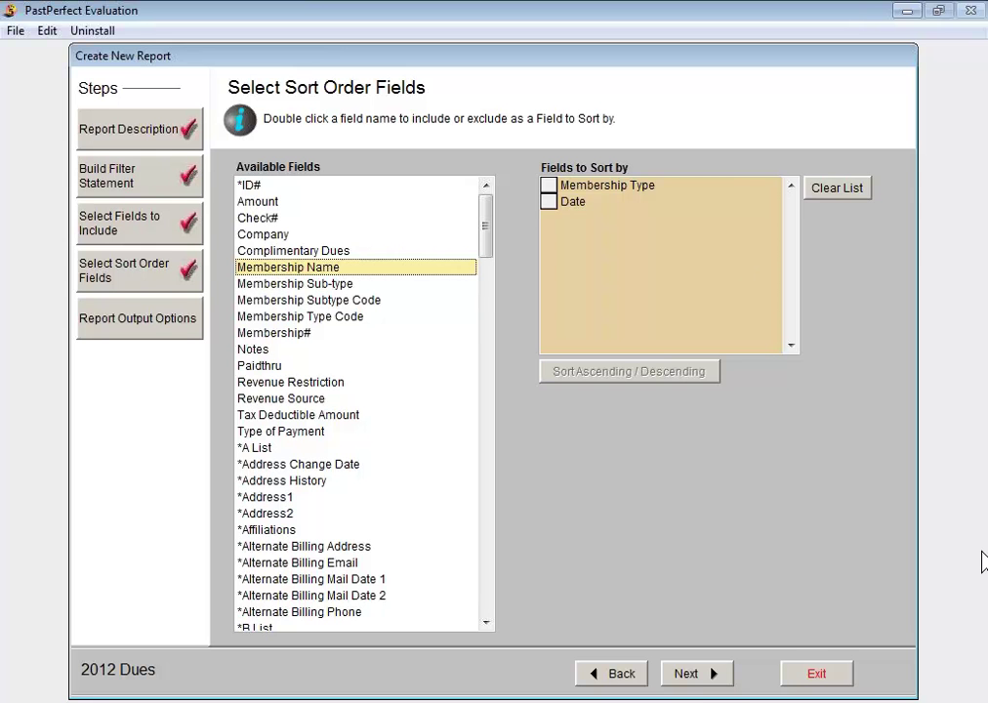
{"action": "left_click", "coordinate": [688, 674]}
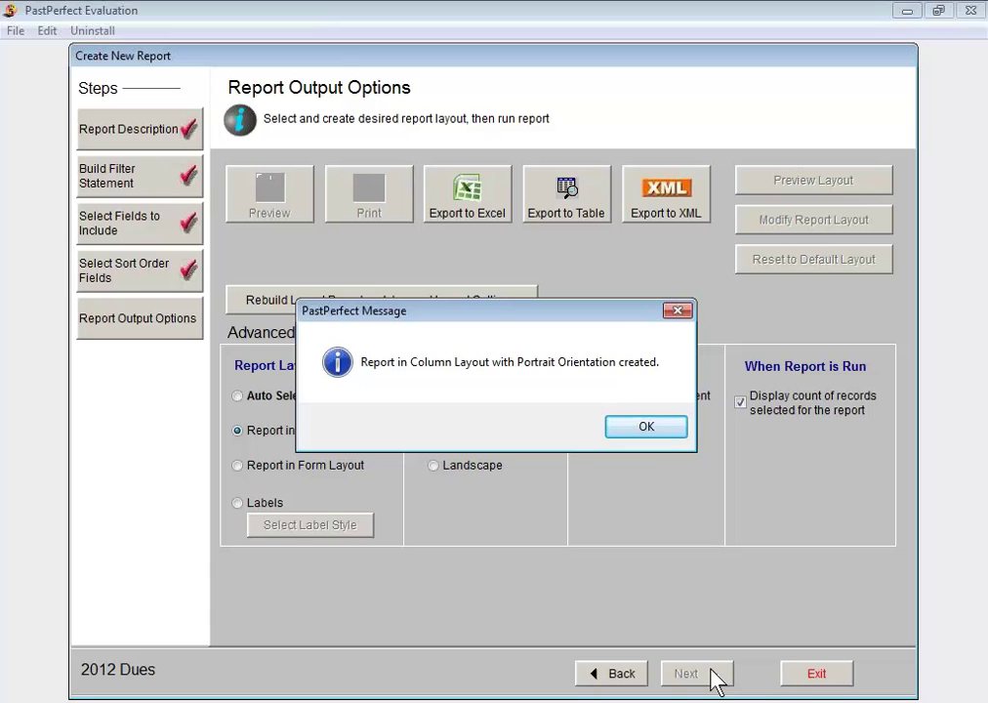
{"action": "left_click", "coordinate": [651, 433]}
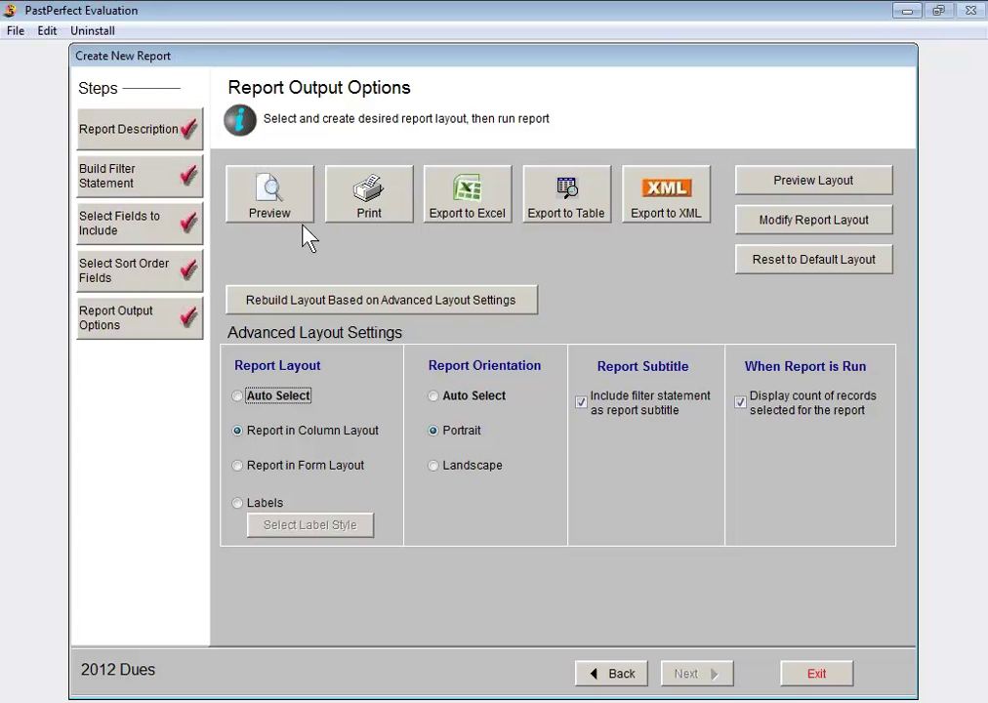
Preview the 2012 Dues report to check its columns and sorting, and return to the output options.
{"action": "left_click", "coordinate": [285, 204]}
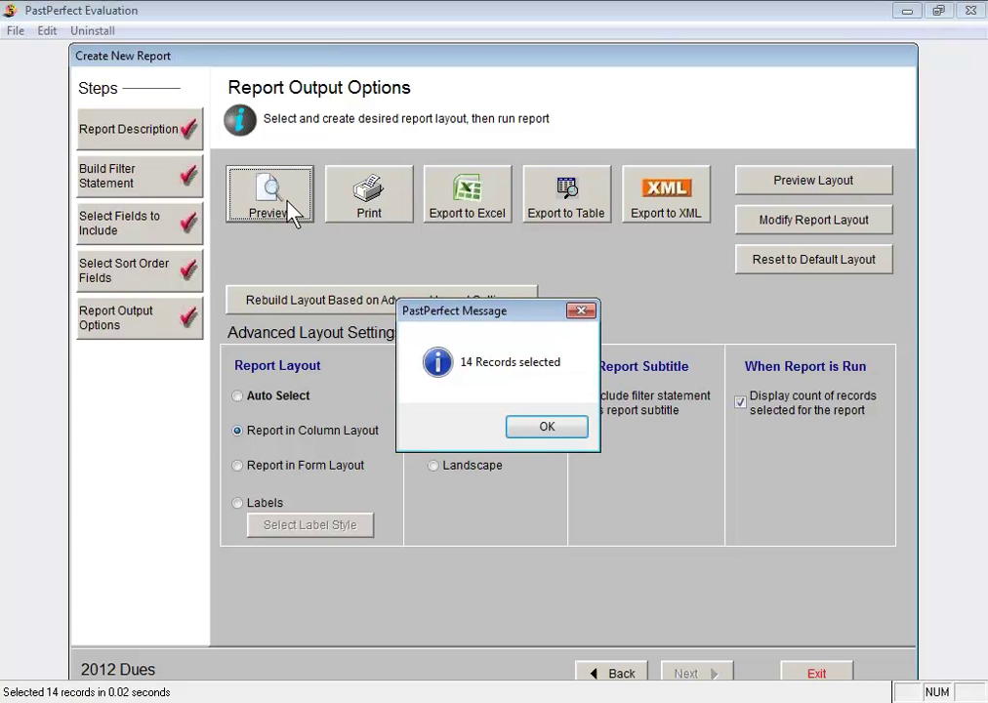
{"action": "left_click", "coordinate": [550, 430]}
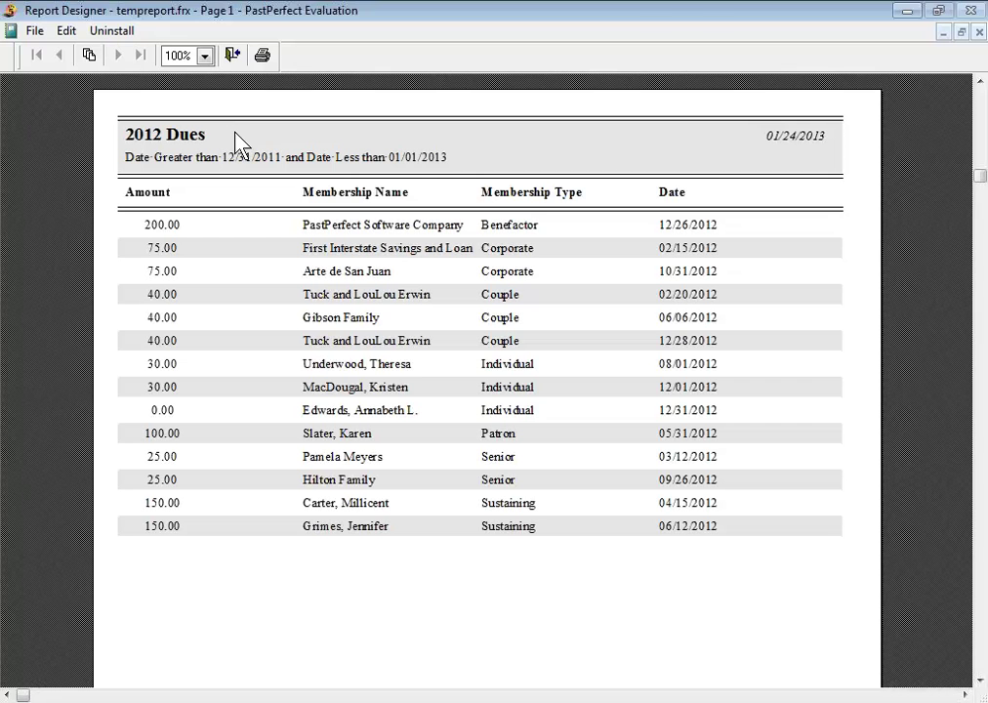
{"action": "left_click", "coordinate": [233, 56]}
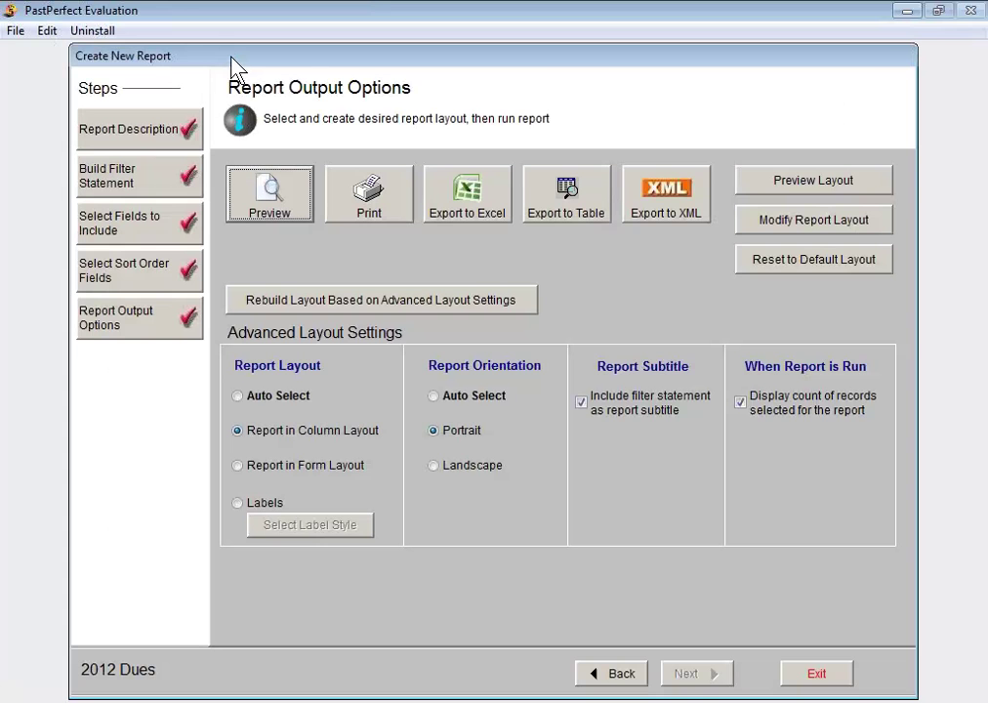
Open the report layout for modification, add a summary band, and enlarge it to about 1 inch high.
{"action": "left_click", "coordinate": [829, 231]}
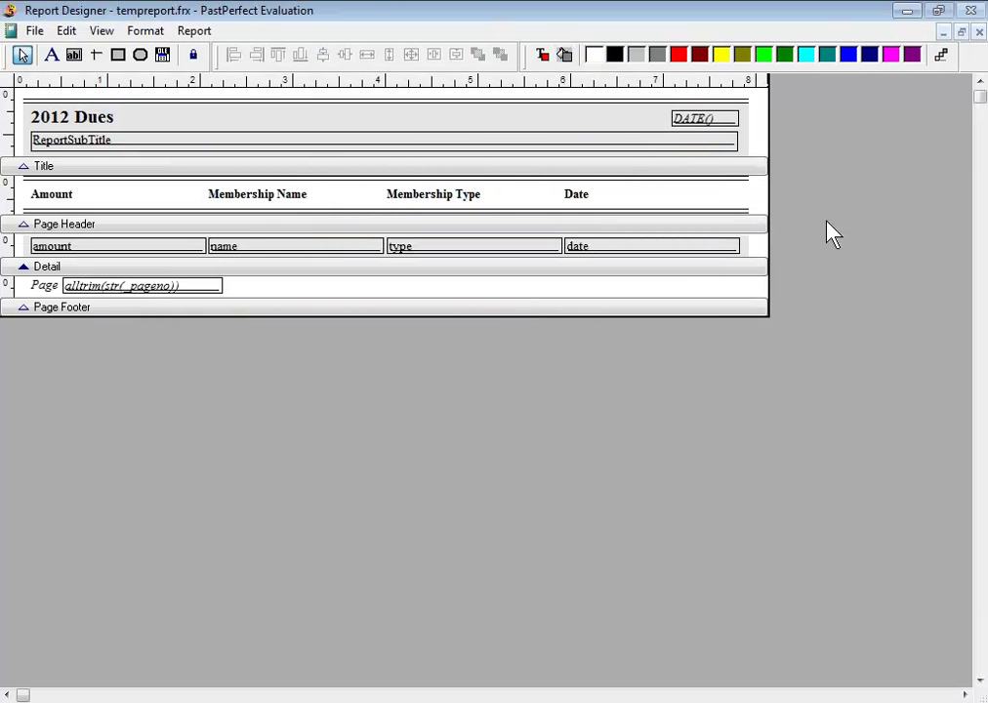
{"action": "left_click", "coordinate": [199, 32]}
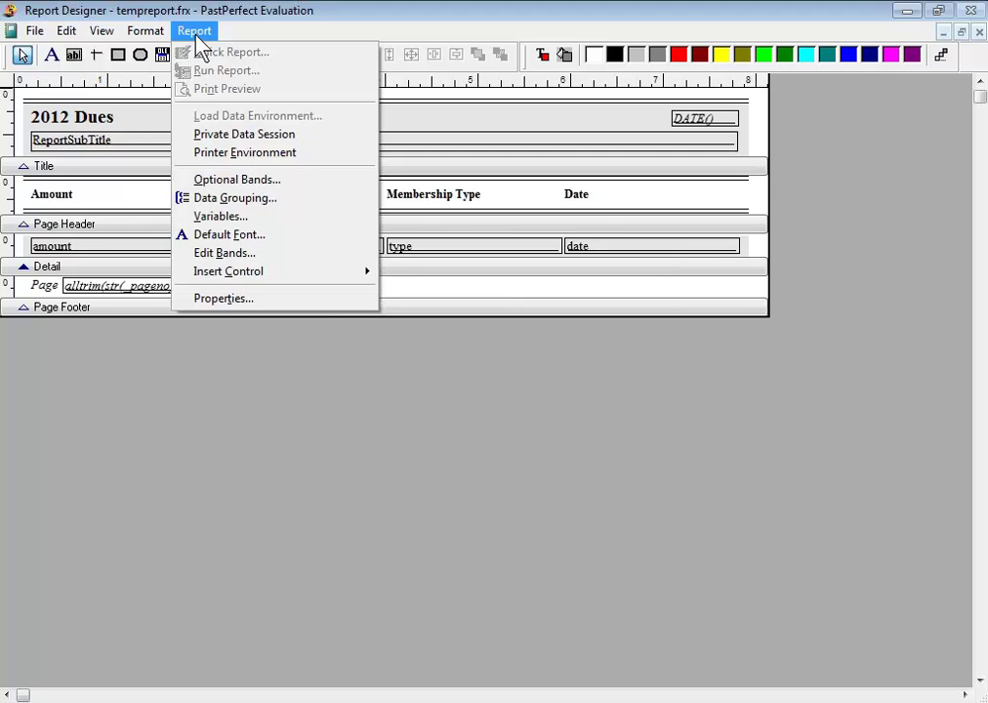
{"action": "left_click", "coordinate": [226, 180]}
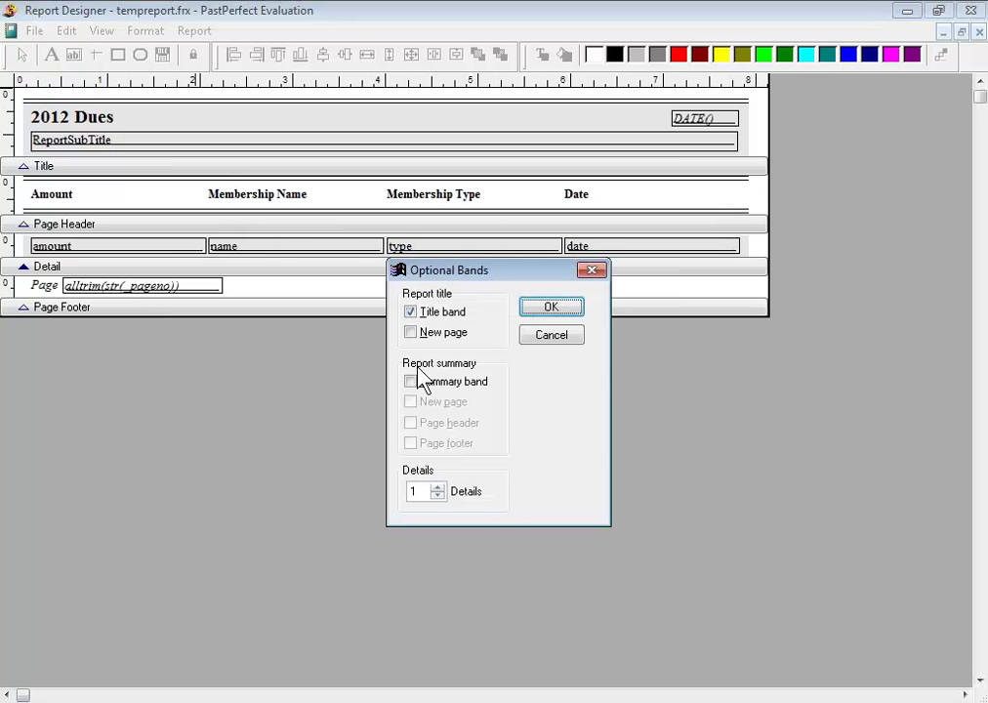
{"action": "left_click", "coordinate": [411, 381]}
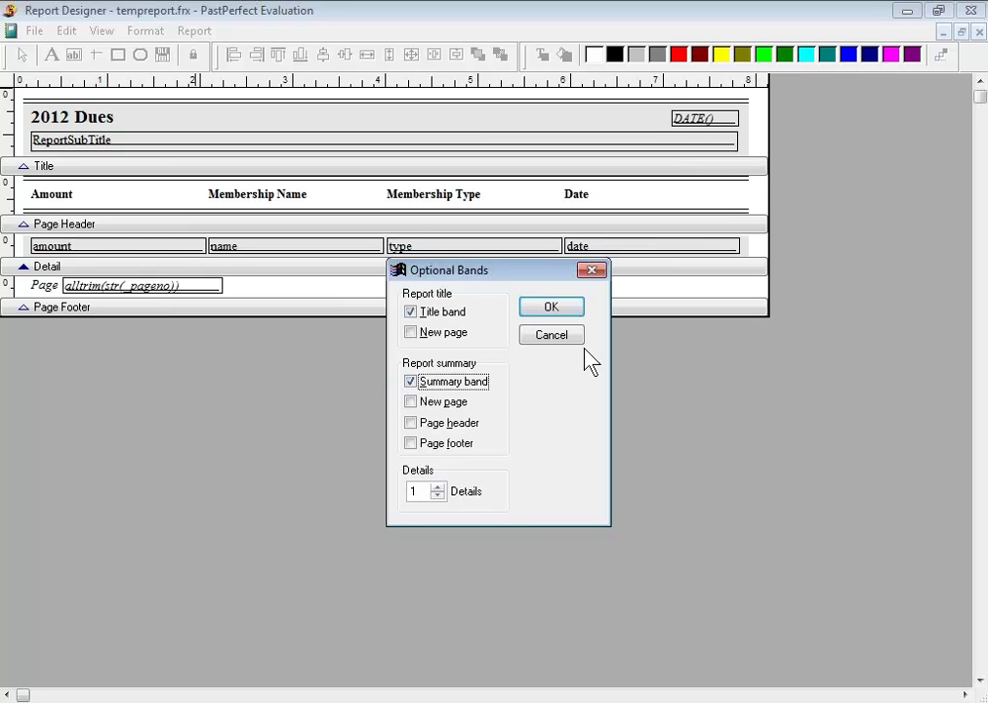
{"action": "left_click", "coordinate": [559, 308]}
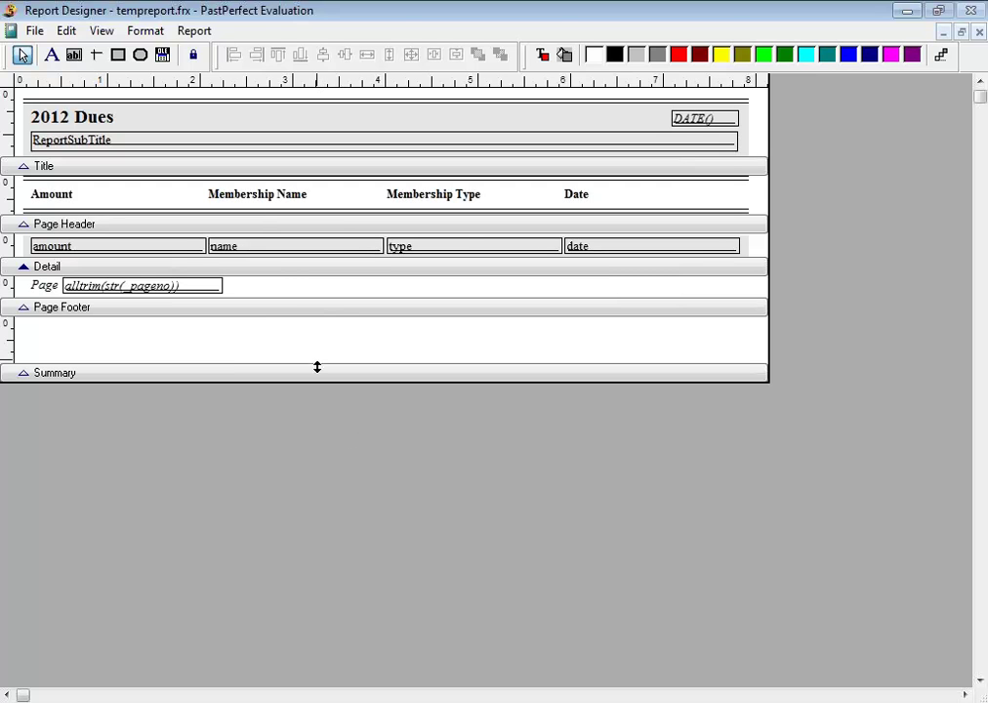
{"action": "left_click_drag", "start_coordinate": [315, 367], "coordinate": [320, 419]}
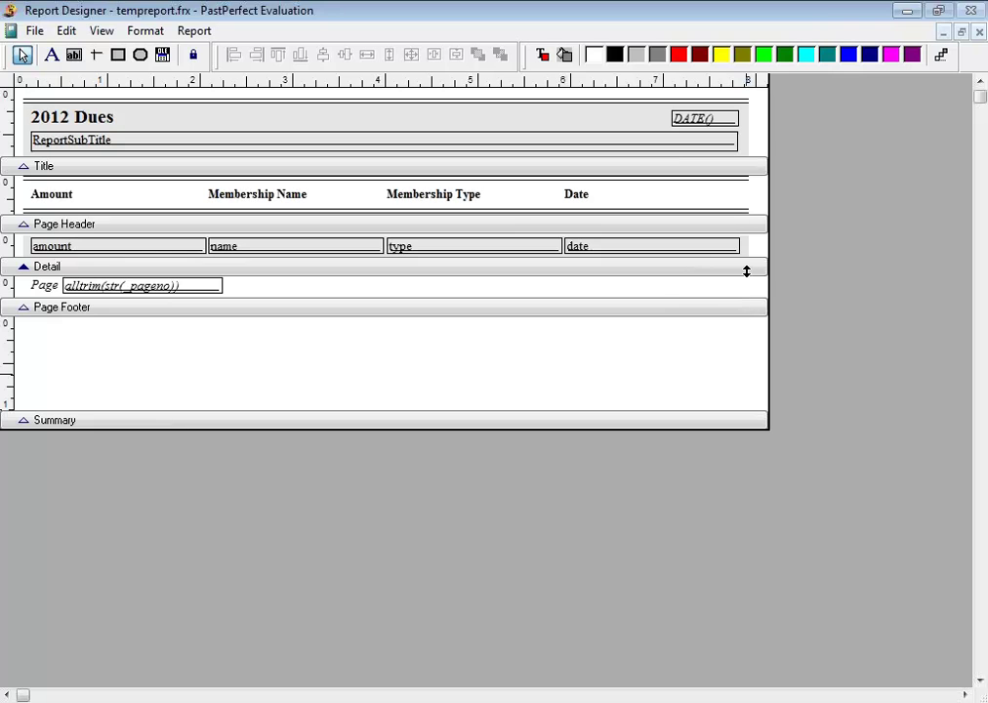
Delete the grey shading rectangle behind the fields in the Detail band.
{"action": "left_click", "coordinate": [749, 258]}
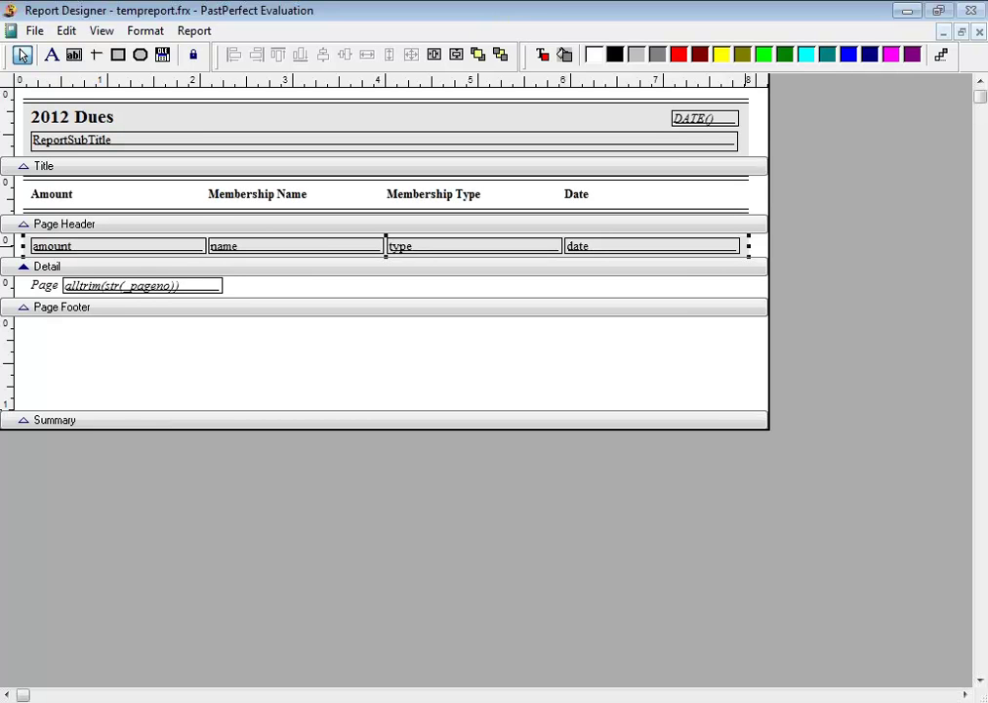
{"action": "key", "text": "Escape"}
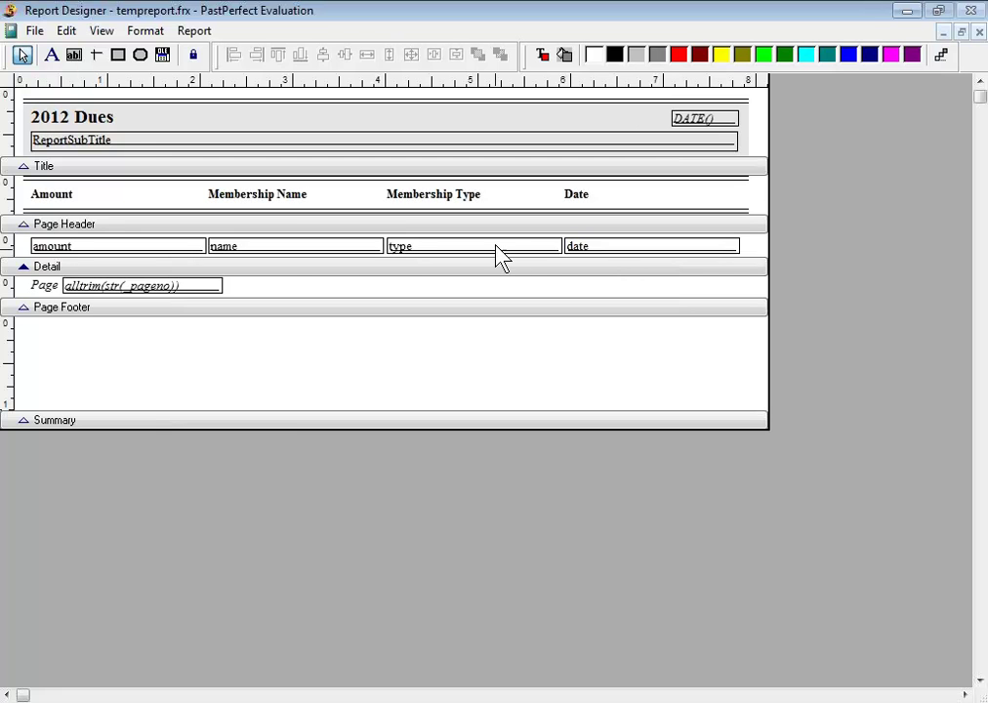
Copy the amount and type fields from the Detail band into the Summary band beneath their columns, and tighten the Detail band.
{"action": "left_click", "coordinate": [168, 252]}
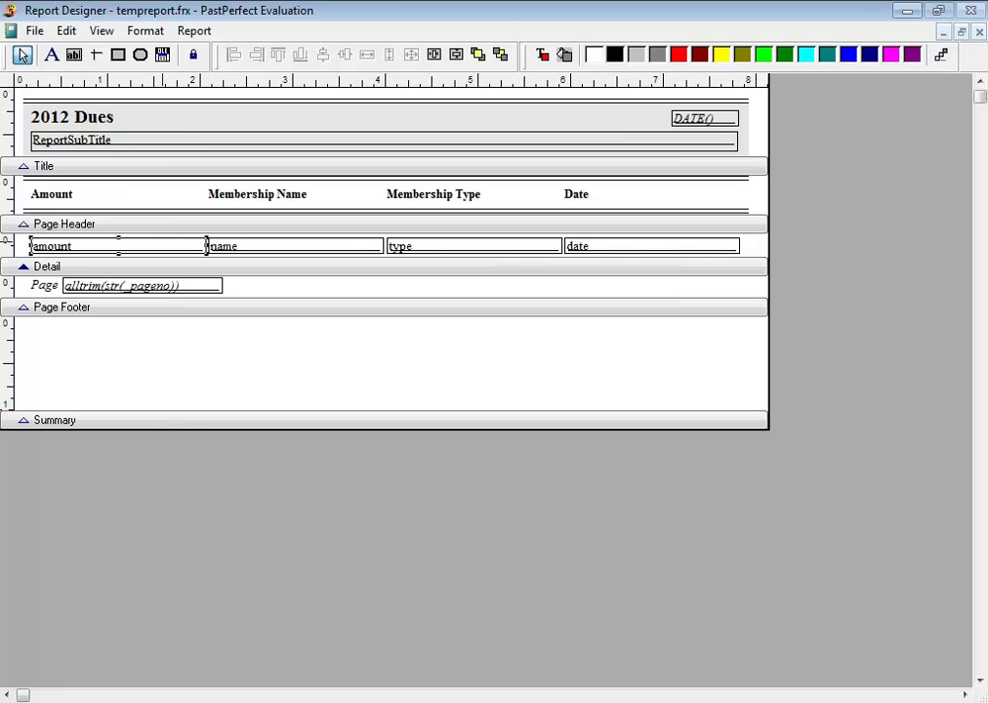
{"action": "left_click_drag", "start_coordinate": [157, 242], "coordinate": [145, 381]}
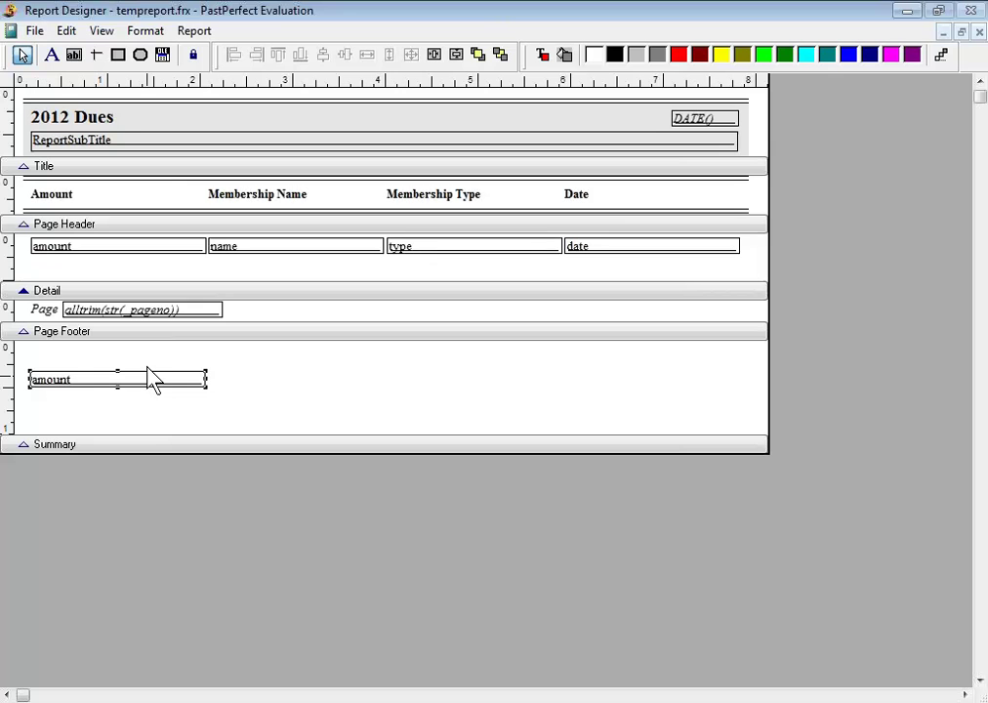
{"action": "left_click", "coordinate": [208, 289]}
{"action": "left_click_drag", "start_coordinate": [208, 289], "coordinate": [205, 270]}
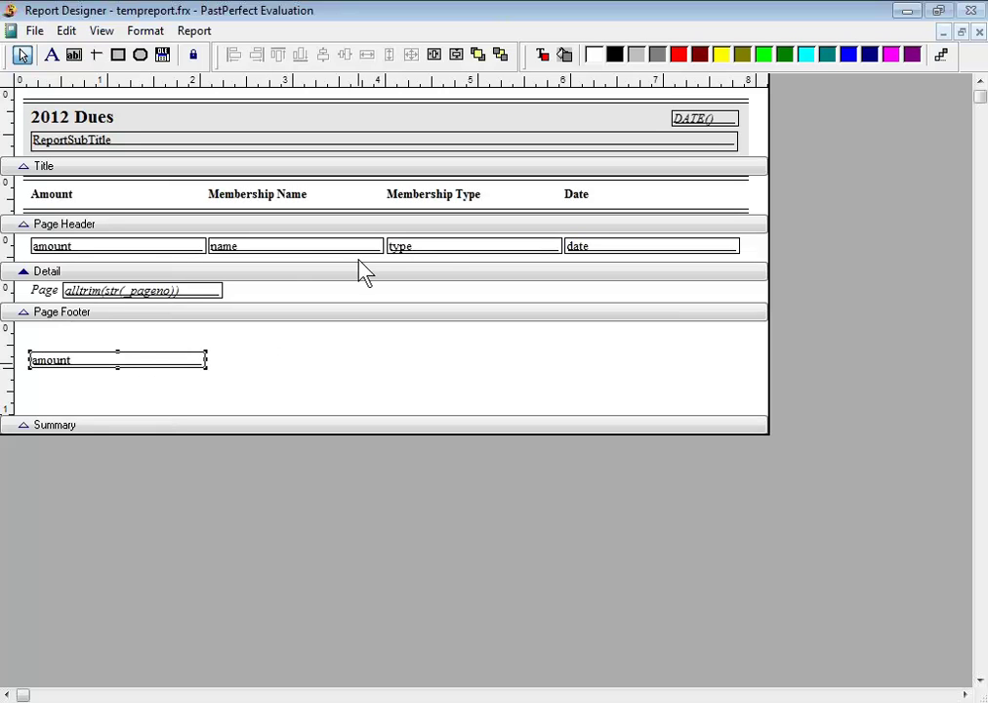
{"action": "left_click", "coordinate": [447, 250]}
{"action": "left_click_drag", "start_coordinate": [446, 250], "coordinate": [454, 362]}
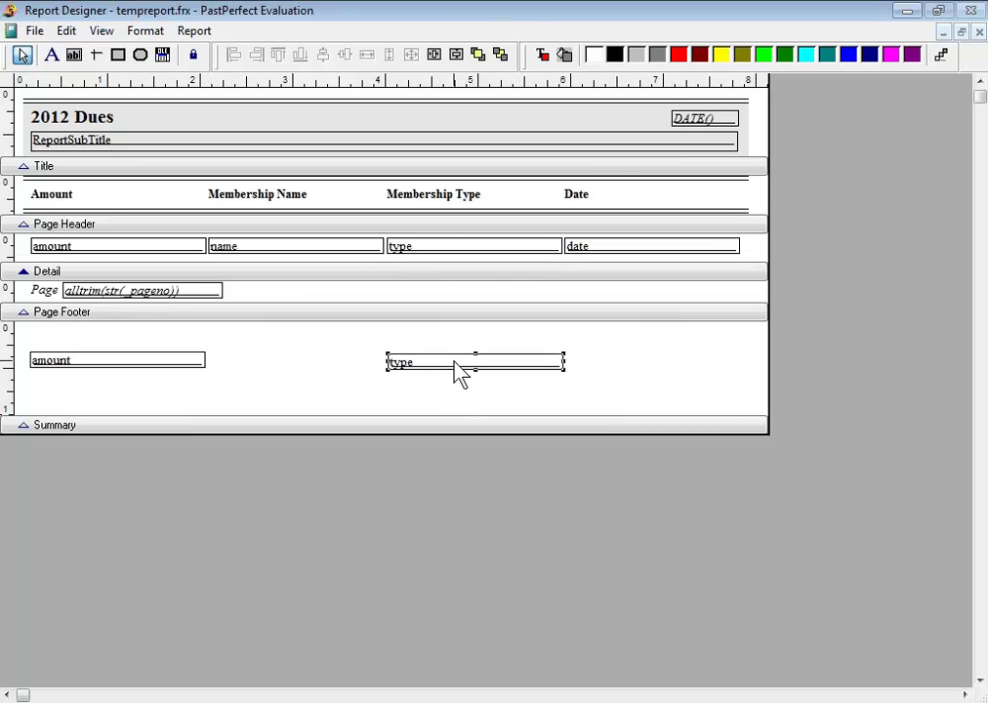
Colour the text of the amount and type fields in the Summary band red.
{"action": "left_click", "coordinate": [98, 374]}
{"action": "left_click", "coordinate": [542, 55]}
{"action": "left_click", "coordinate": [678, 54]}
{"action": "left_click", "coordinate": [540, 380]}
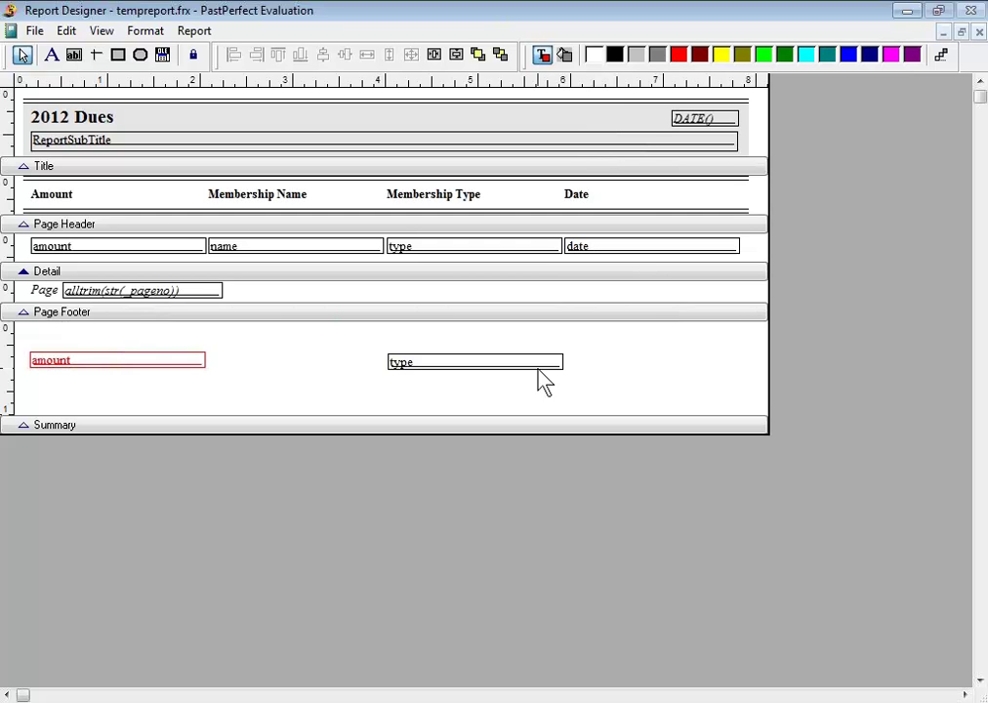
{"action": "left_click", "coordinate": [546, 363]}
{"action": "left_click", "coordinate": [679, 56]}
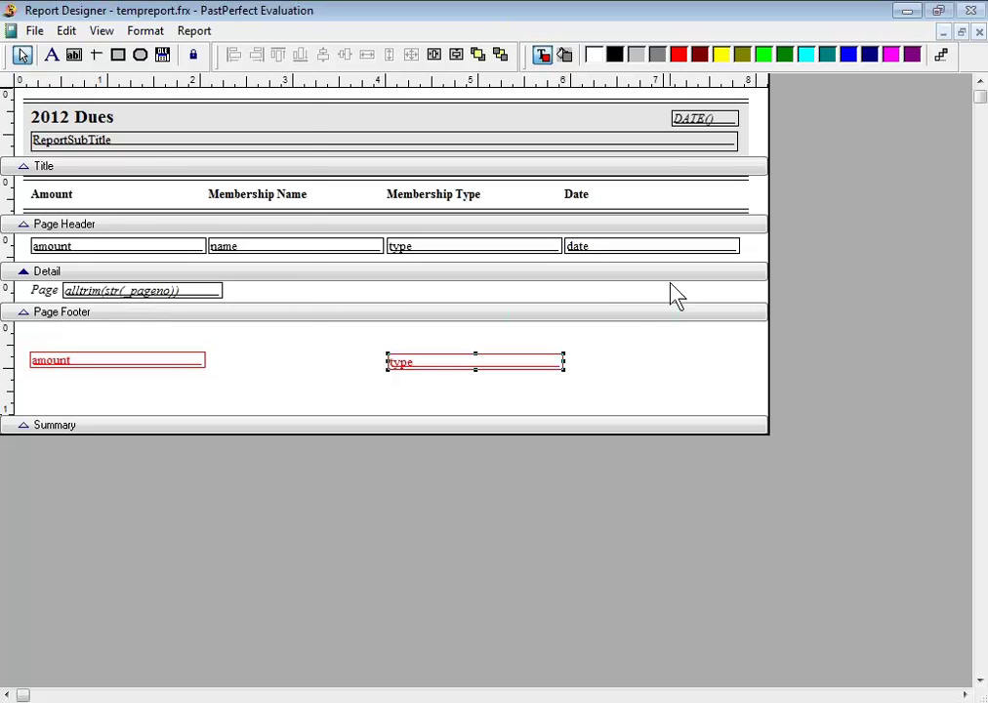
Set the font of the Summary band's type field to Bold, size 14.
{"action": "left_click", "coordinate": [149, 33]}
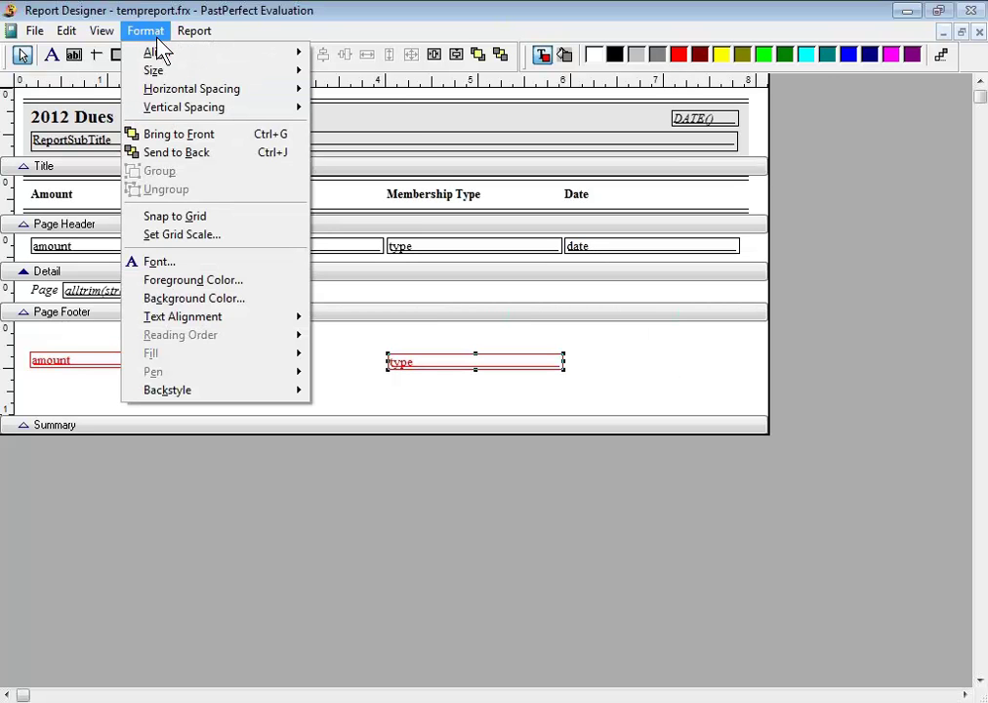
{"action": "left_click", "coordinate": [189, 261]}
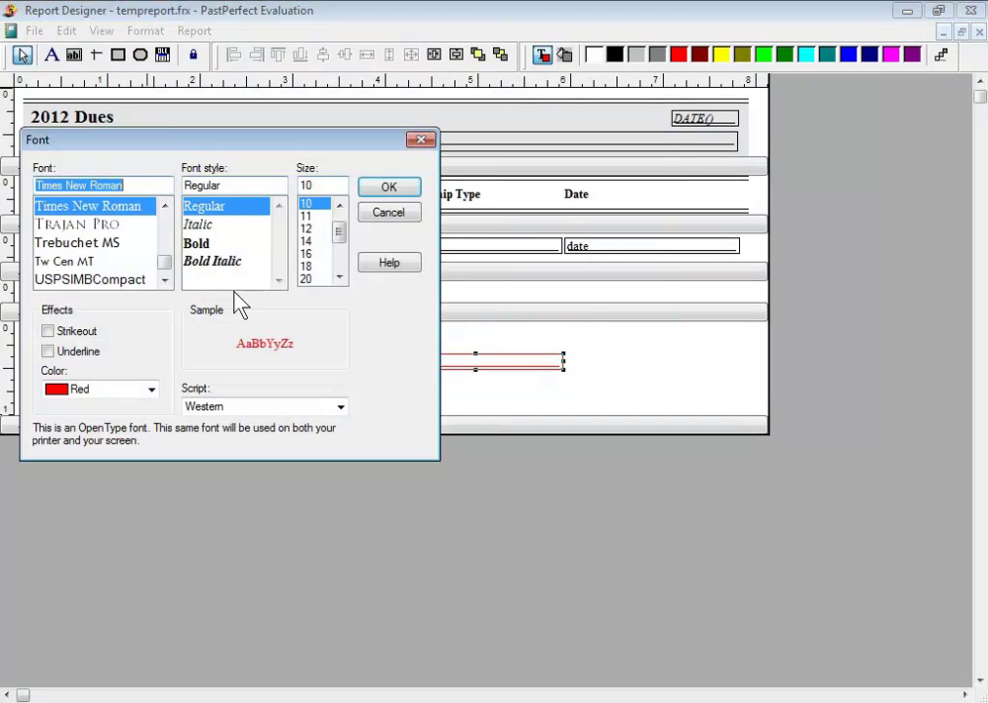
{"action": "left_click", "coordinate": [205, 243]}
{"action": "left_click", "coordinate": [318, 241]}
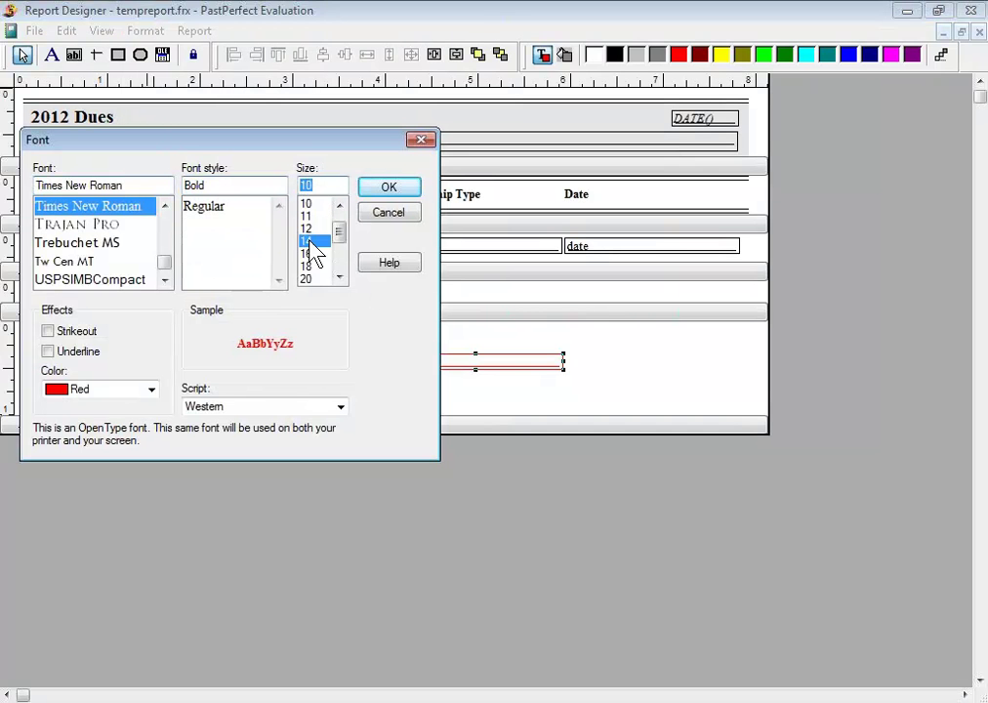
{"action": "left_click", "coordinate": [387, 189]}
Set the font size of the Summary band's amount field to 14.
{"action": "left_click", "coordinate": [147, 360]}
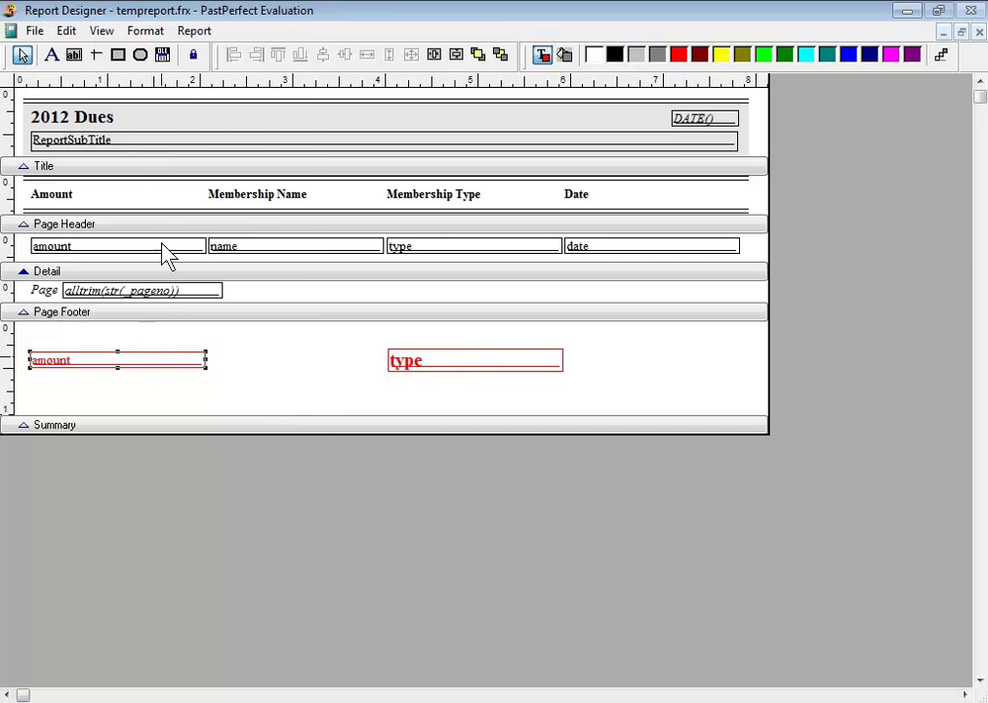
{"action": "left_click", "coordinate": [145, 30]}
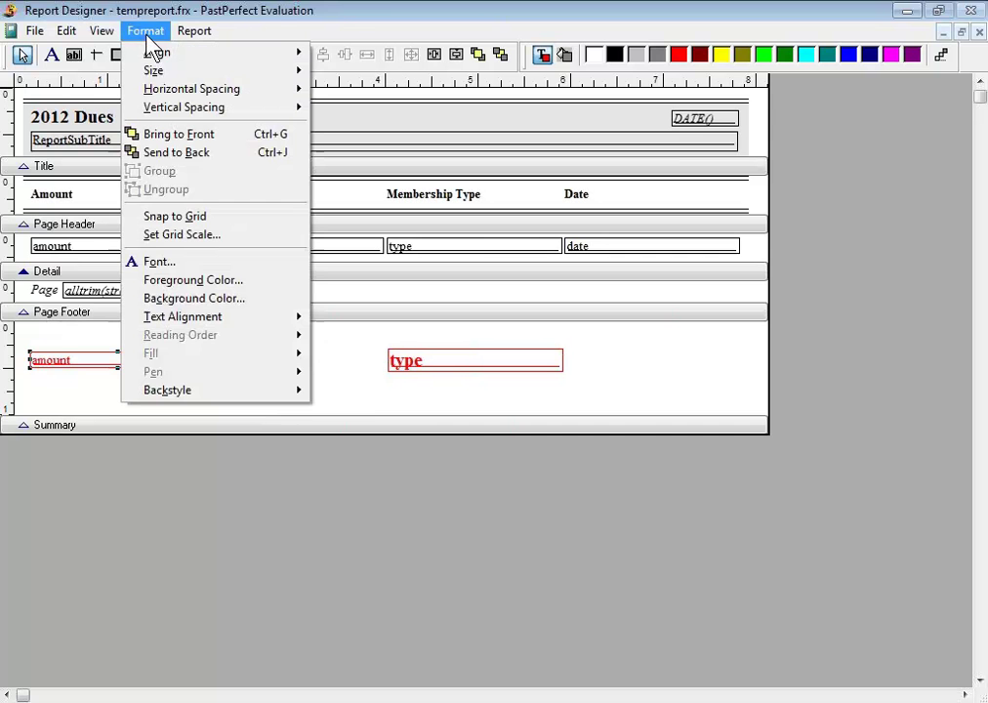
{"action": "left_click", "coordinate": [188, 261]}
{"action": "left_click", "coordinate": [313, 241]}
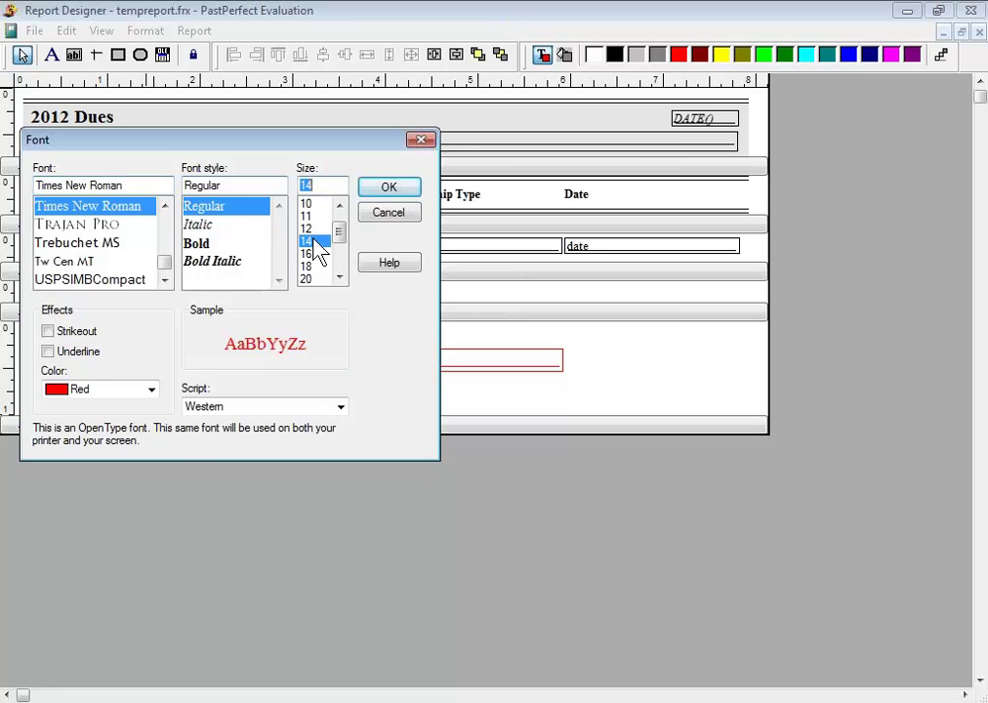
{"action": "left_click", "coordinate": [388, 189]}
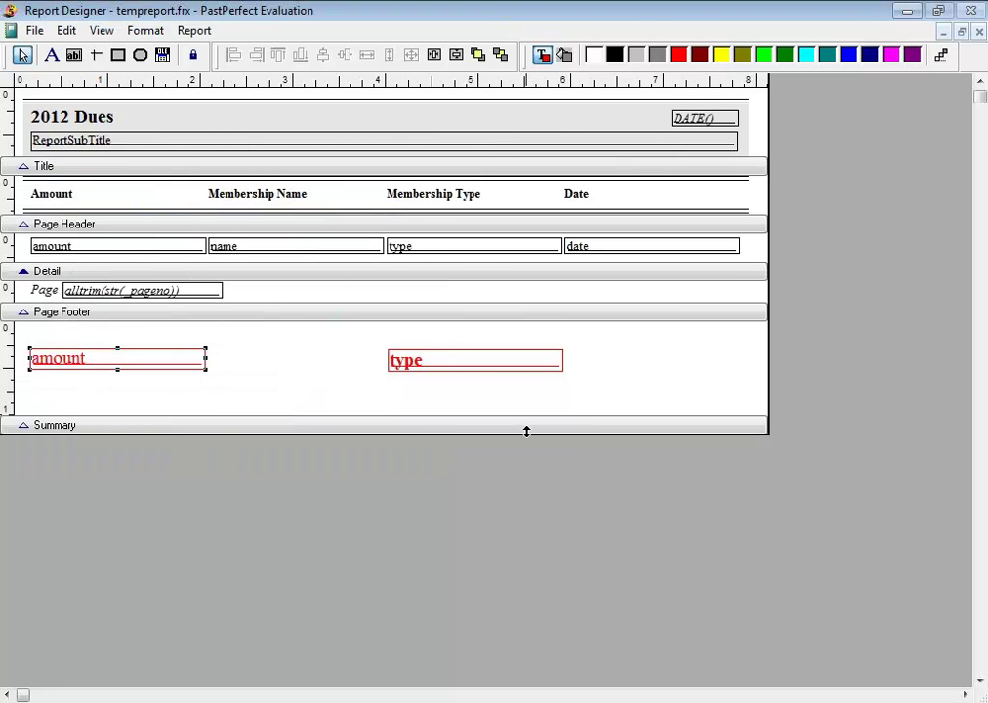
{"action": "left_click", "coordinate": [417, 410]}
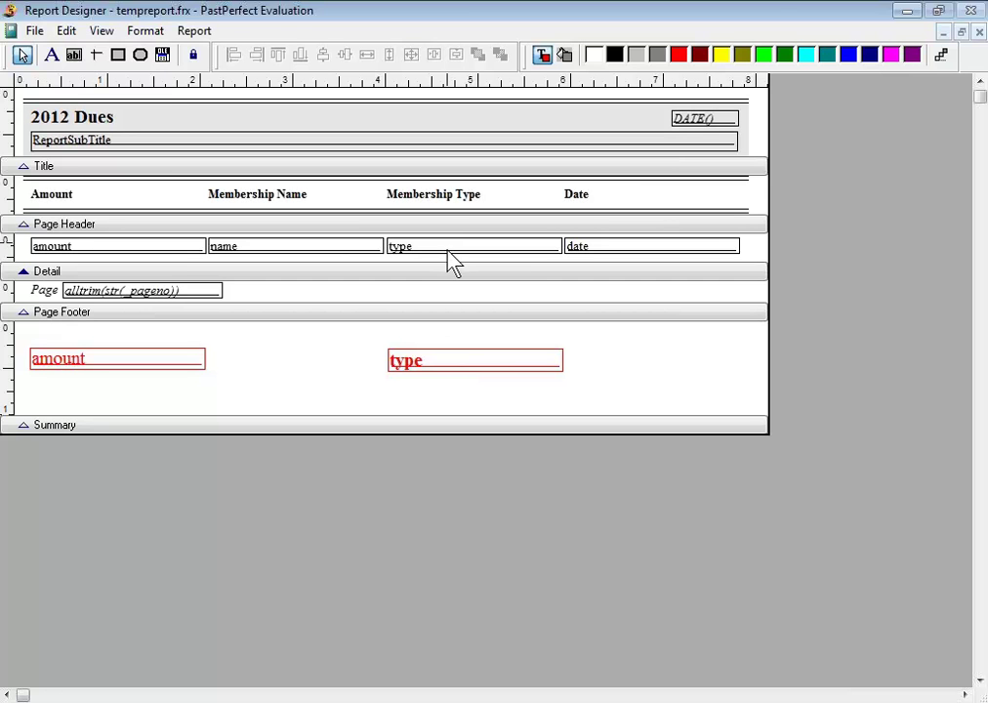
Set the Summary band's type field to calculate a Count, keeping the reset at End of Report.
{"action": "double_click", "coordinate": [456, 378]}
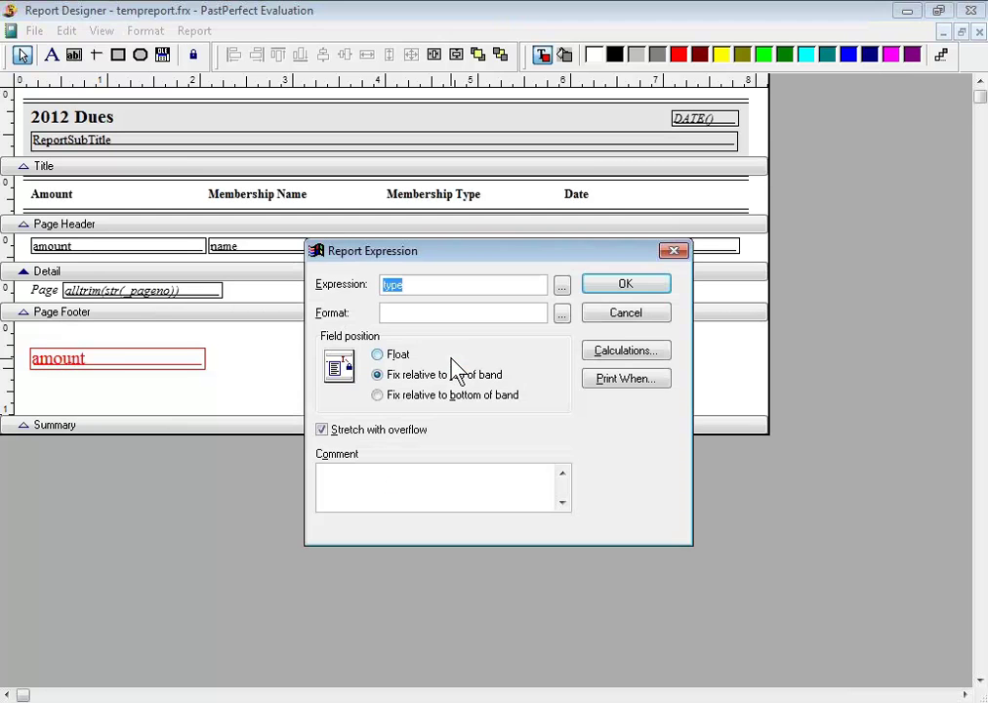
{"action": "left_click", "coordinate": [638, 352]}
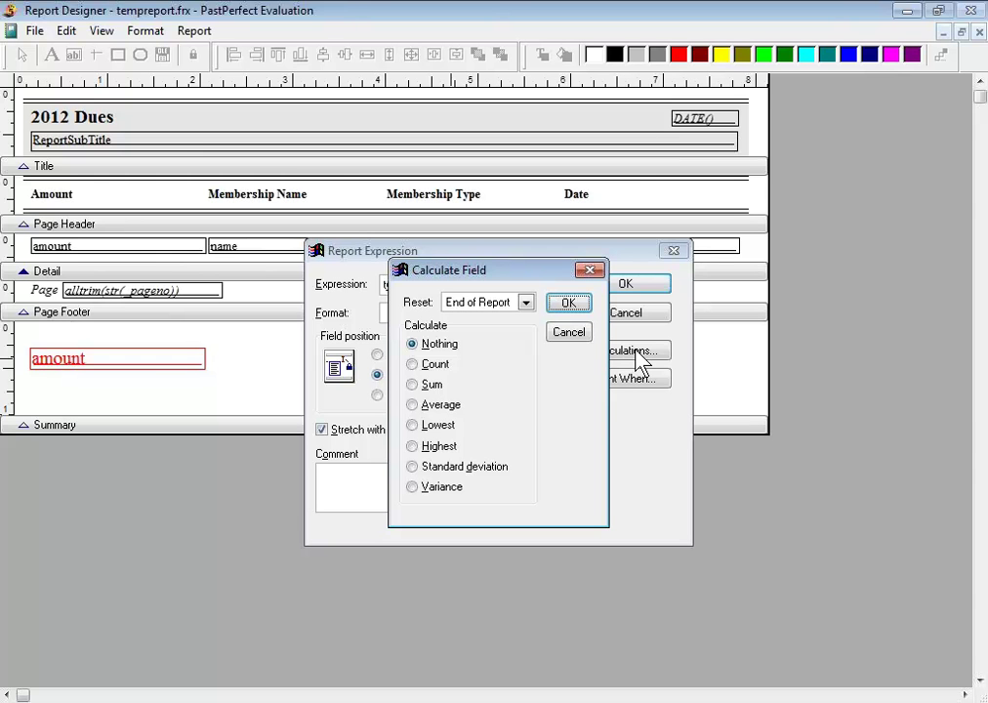
{"action": "left_click", "coordinate": [416, 367]}
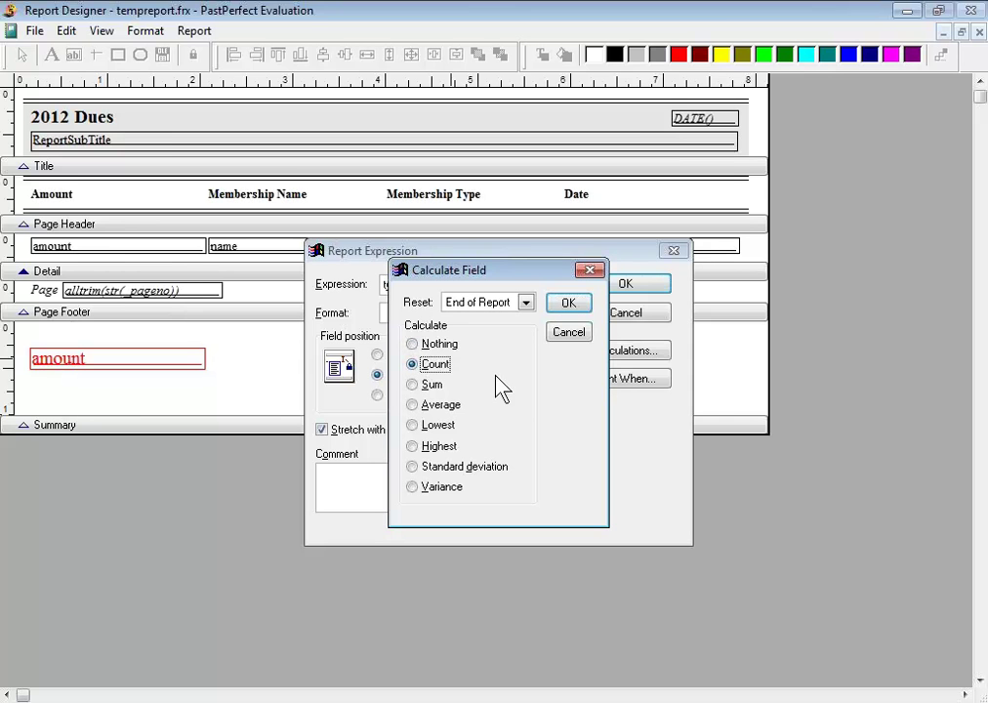
{"action": "left_click", "coordinate": [574, 306]}
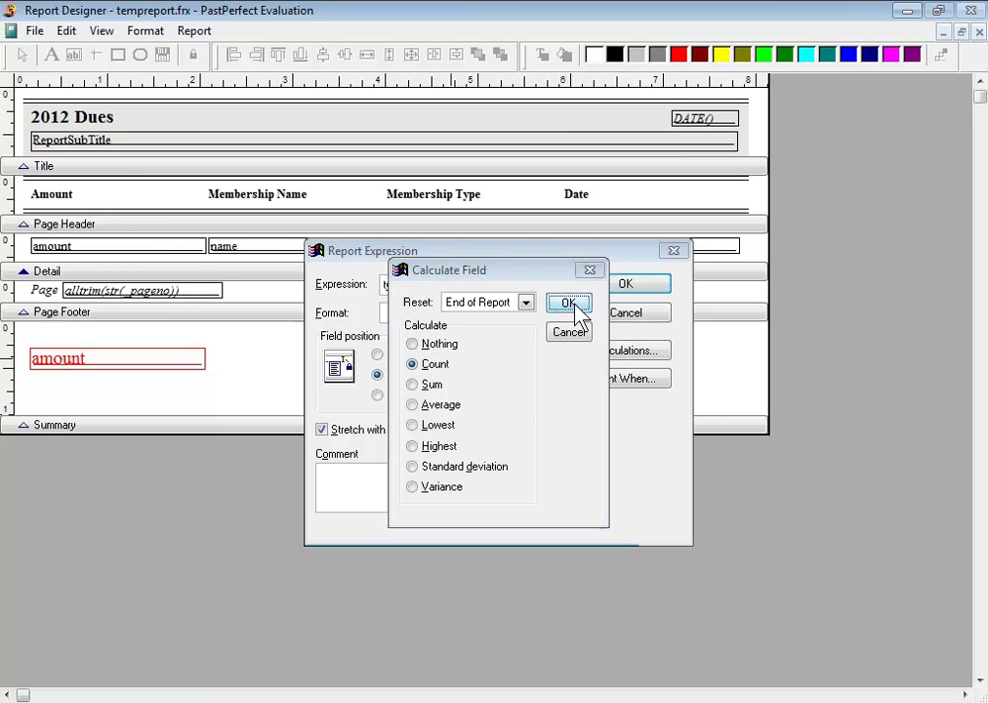
{"action": "left_click", "coordinate": [649, 288]}
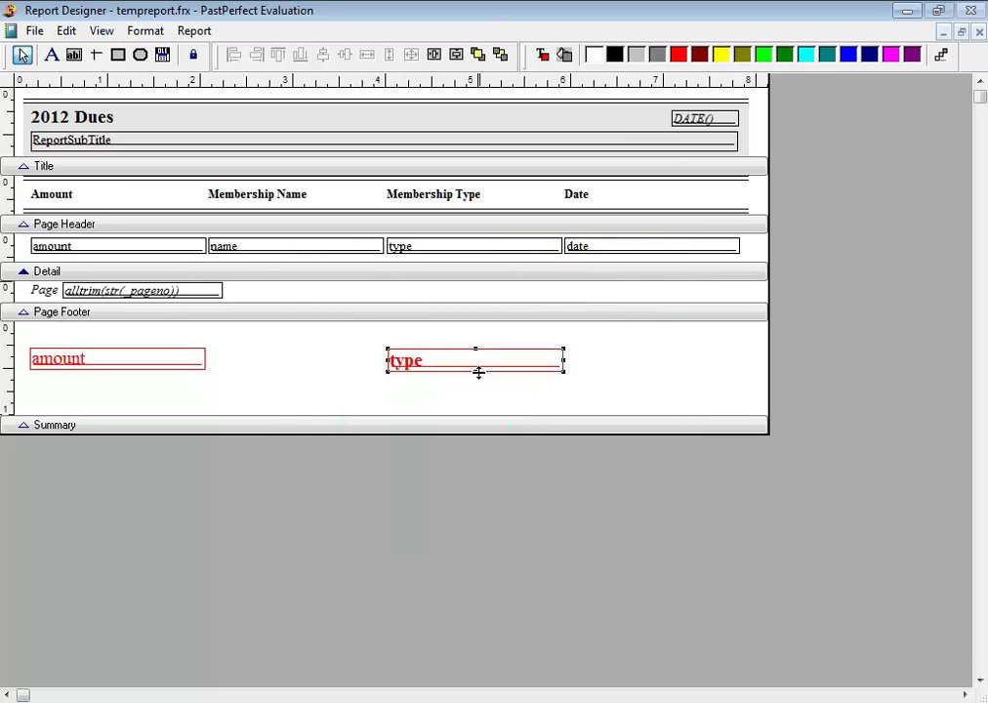
Set the Summary band's amount field to calculate a Sum, keeping the reset at End of Report.
{"action": "left_click_drag", "start_coordinate": [463, 271], "coordinate": [468, 256]}
{"action": "left_click", "coordinate": [161, 369]}
{"action": "double_click", "coordinate": [161, 369]}
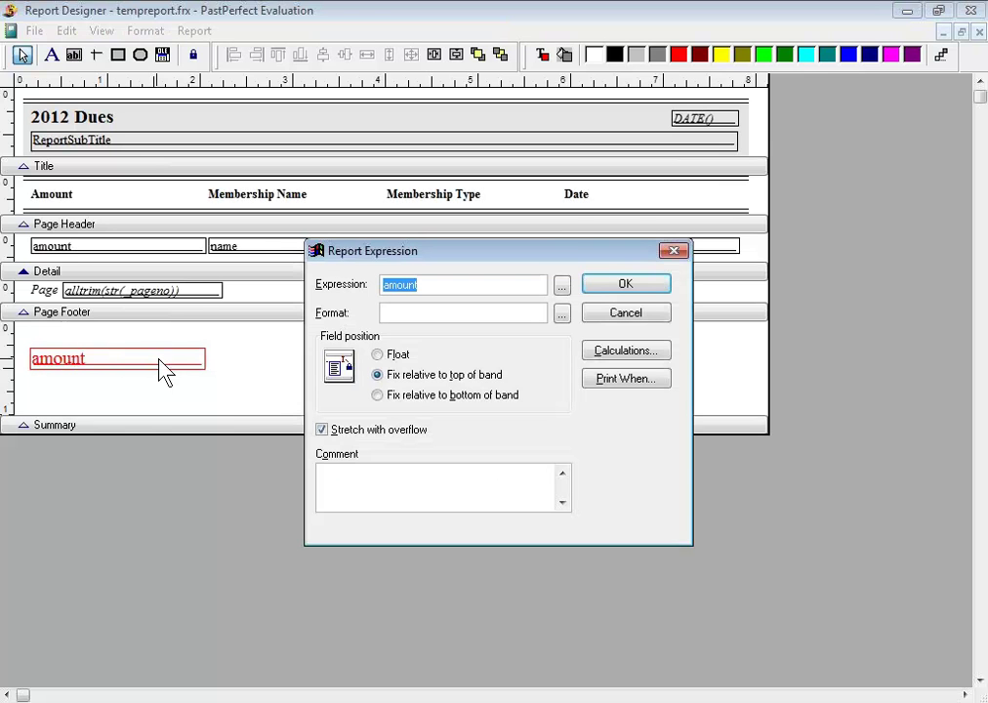
{"action": "left_click", "coordinate": [642, 358]}
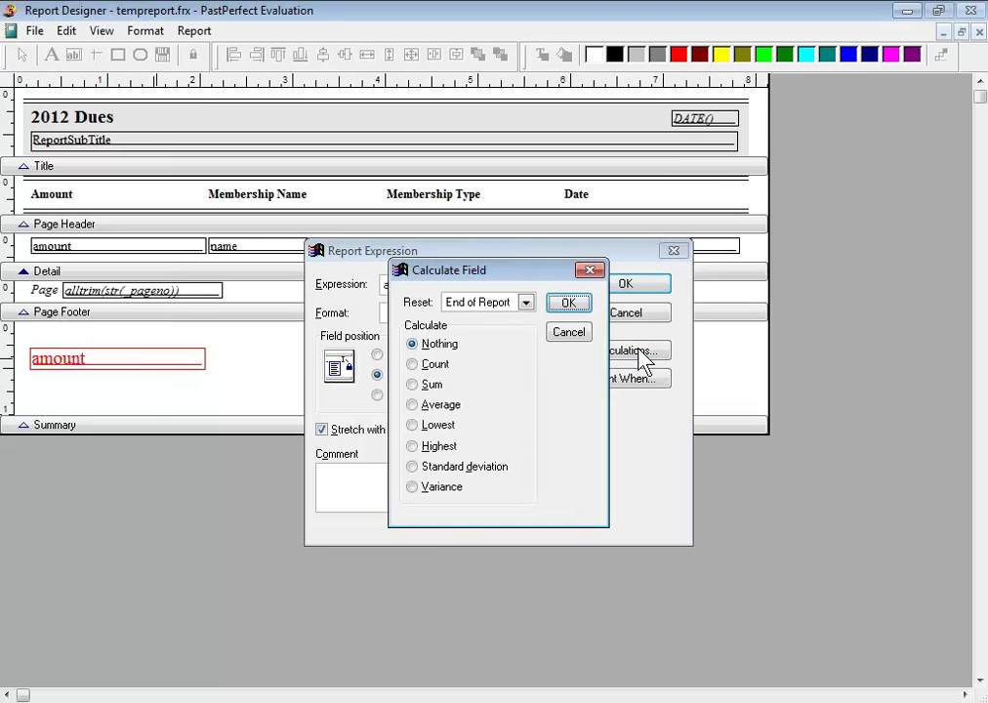
{"action": "left_click", "coordinate": [414, 385]}
{"action": "left_click", "coordinate": [578, 309]}
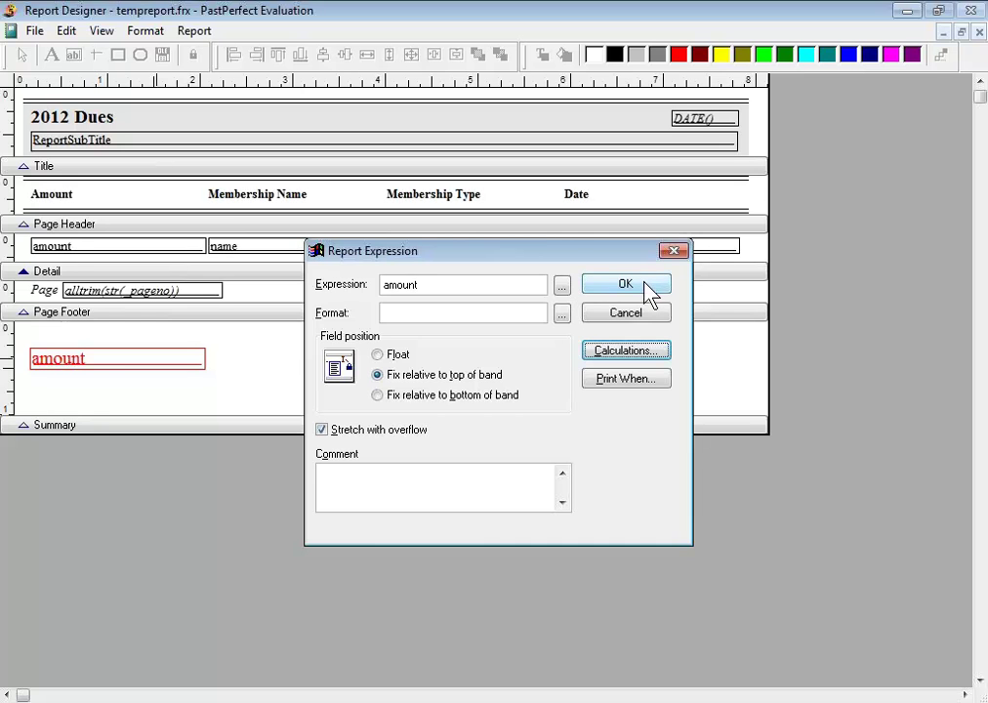
{"action": "left_click", "coordinate": [647, 288]}
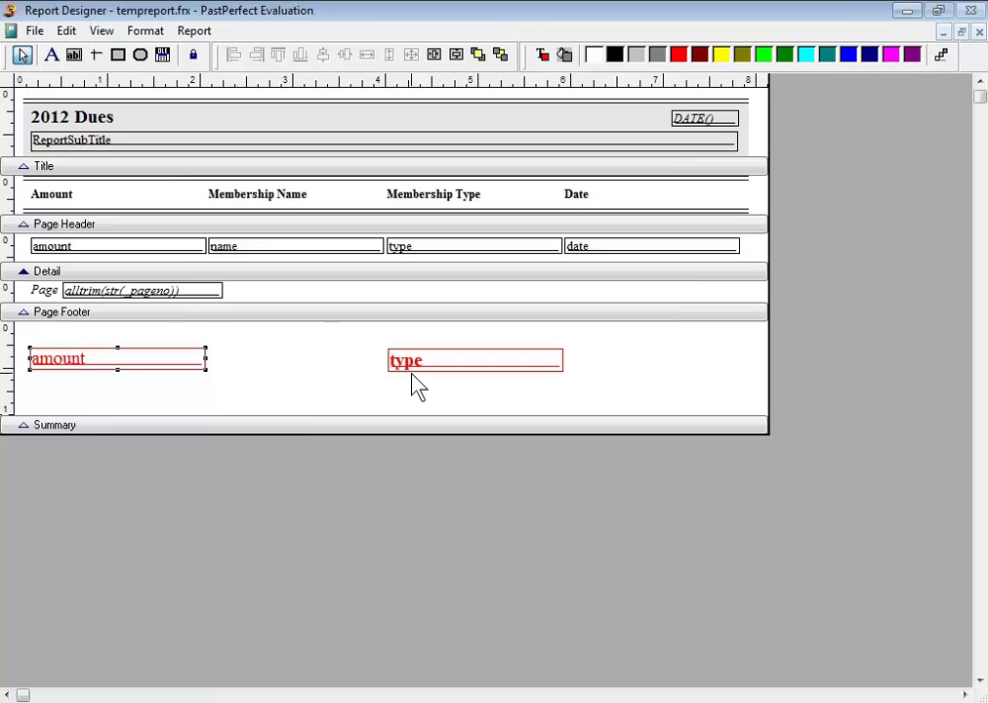
Shorten the Summary band to end just below its fields, and save and close the report layout.
{"action": "left_click_drag", "start_coordinate": [325, 425], "coordinate": [327, 398]}
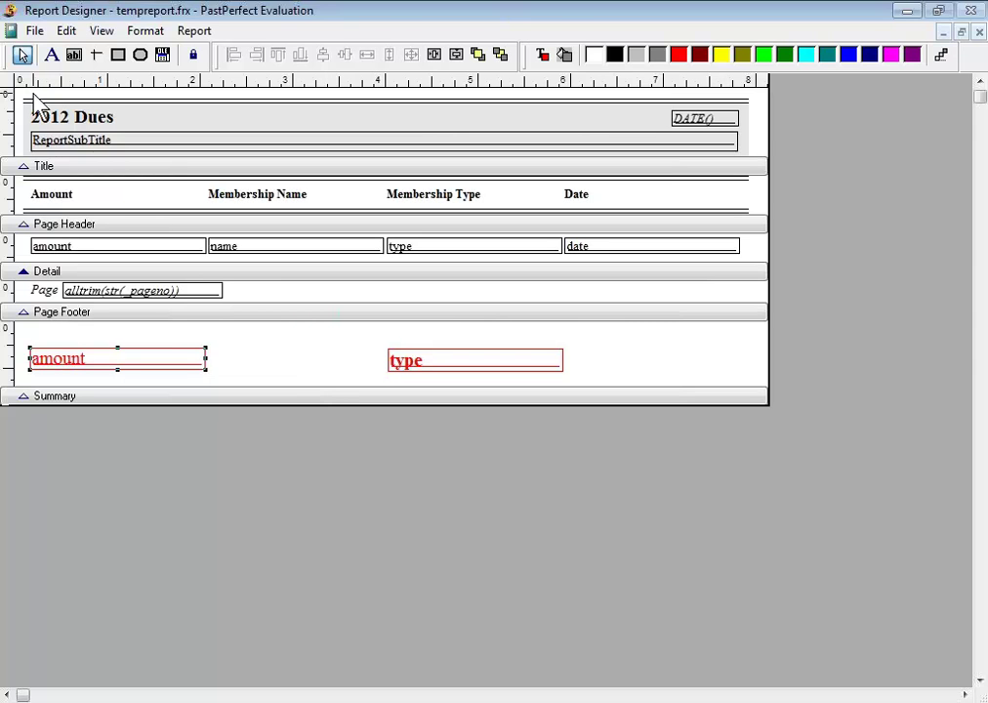
{"action": "left_click", "coordinate": [34, 31]}
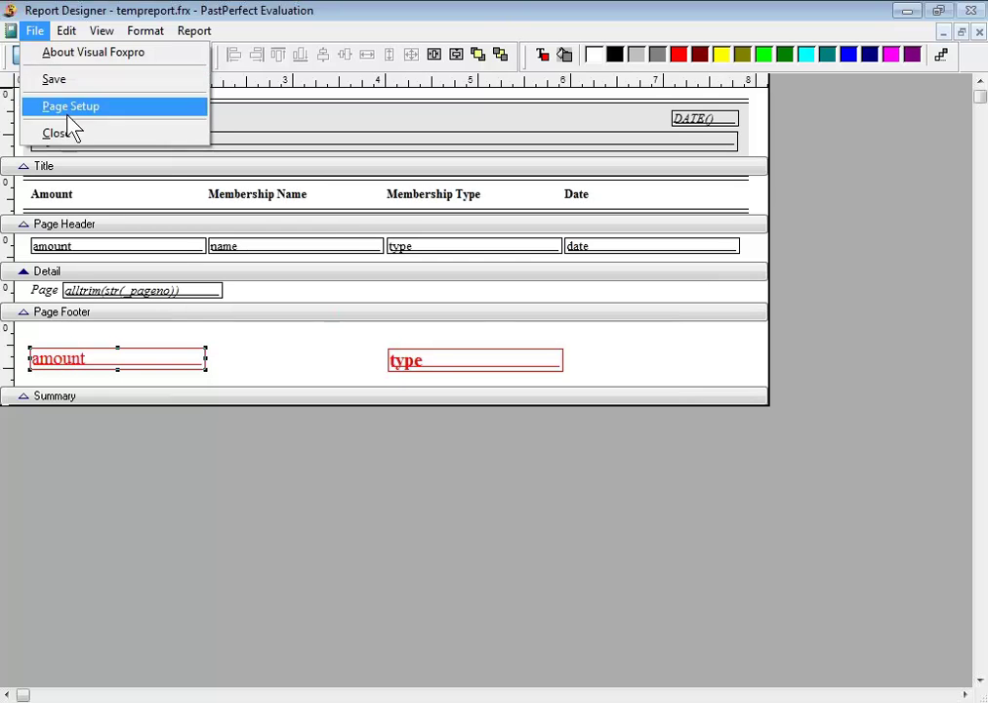
{"action": "key", "text": "Escape"}
{"action": "left_click", "coordinate": [34, 31]}
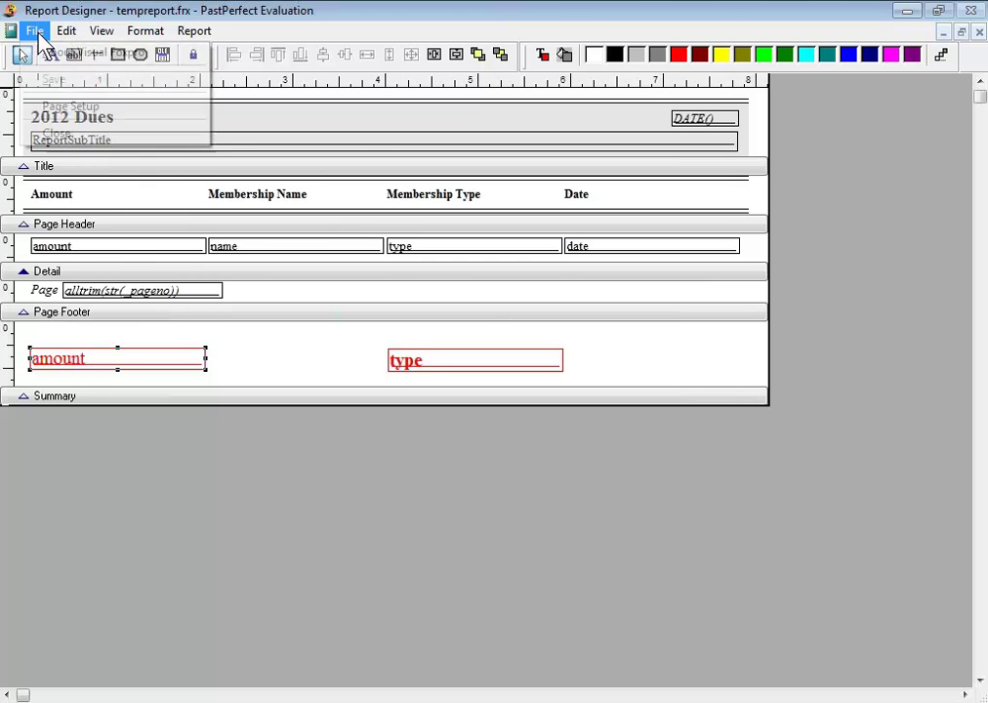
{"action": "key", "text": "Escape"}
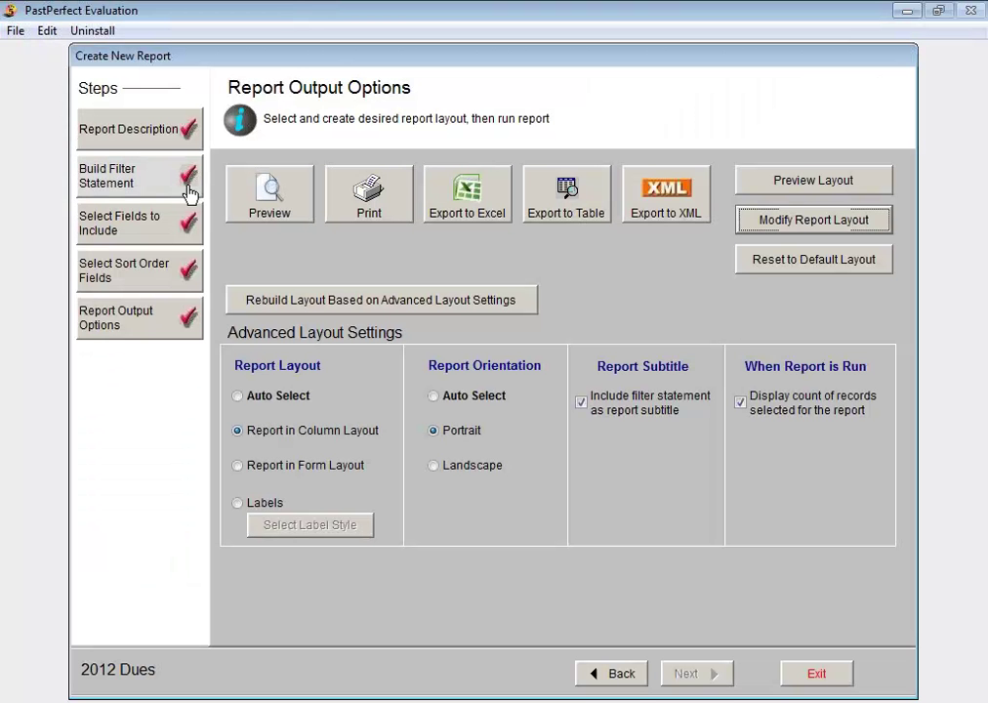
Preview the 2012 Dues report to check the summary count and sum, and close the preview.
{"action": "left_click", "coordinate": [273, 200]}
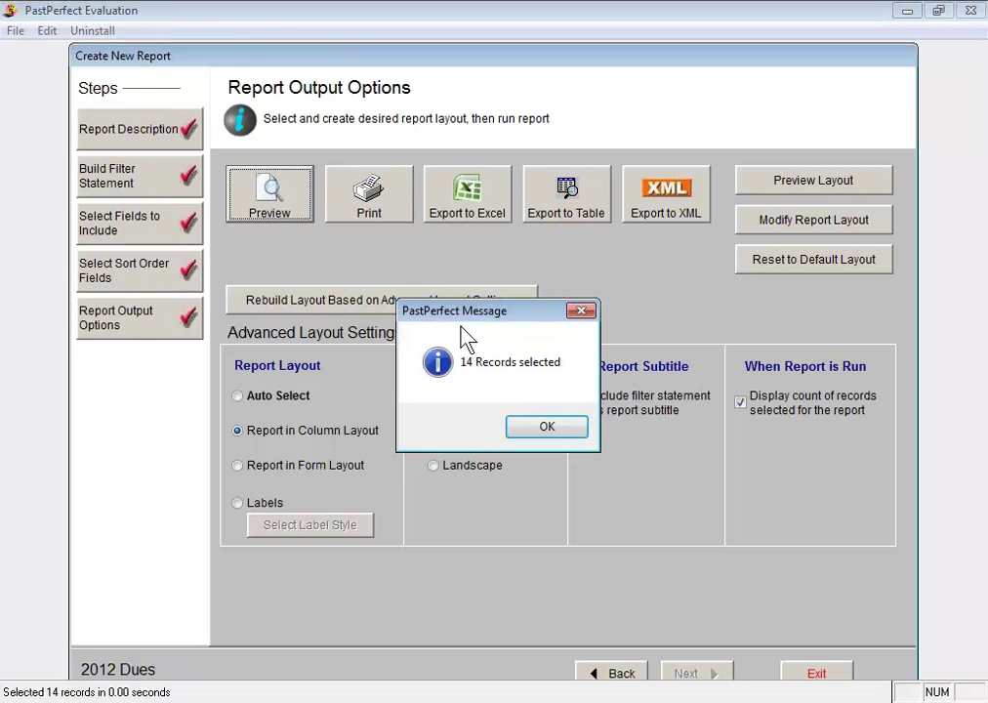
{"action": "left_click", "coordinate": [572, 430]}
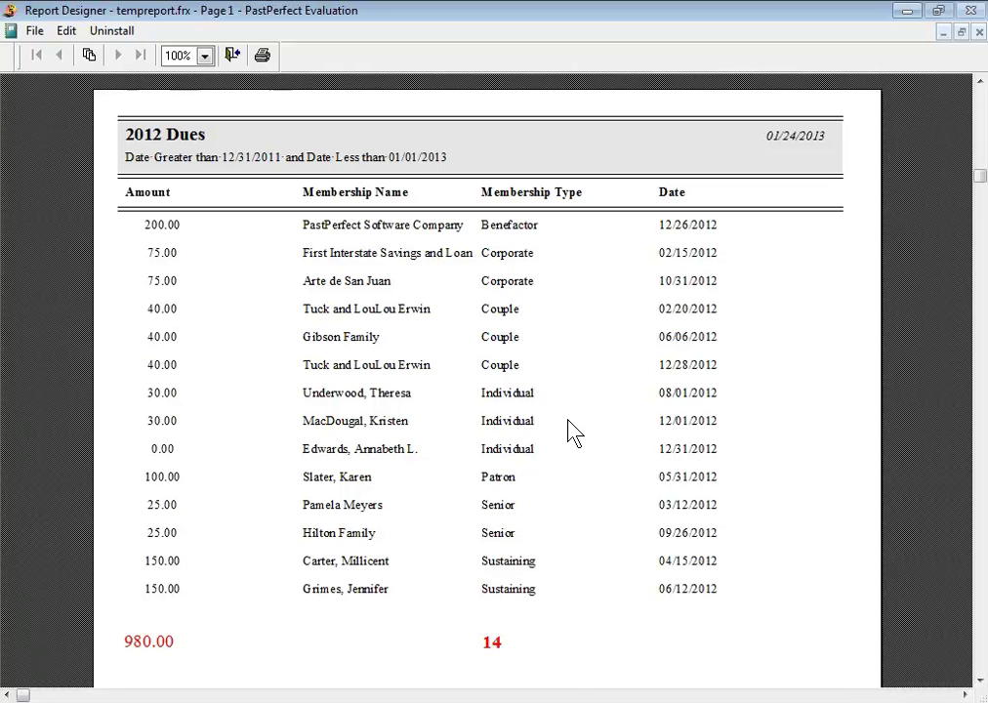
{"action": "left_click", "coordinate": [232, 56]}
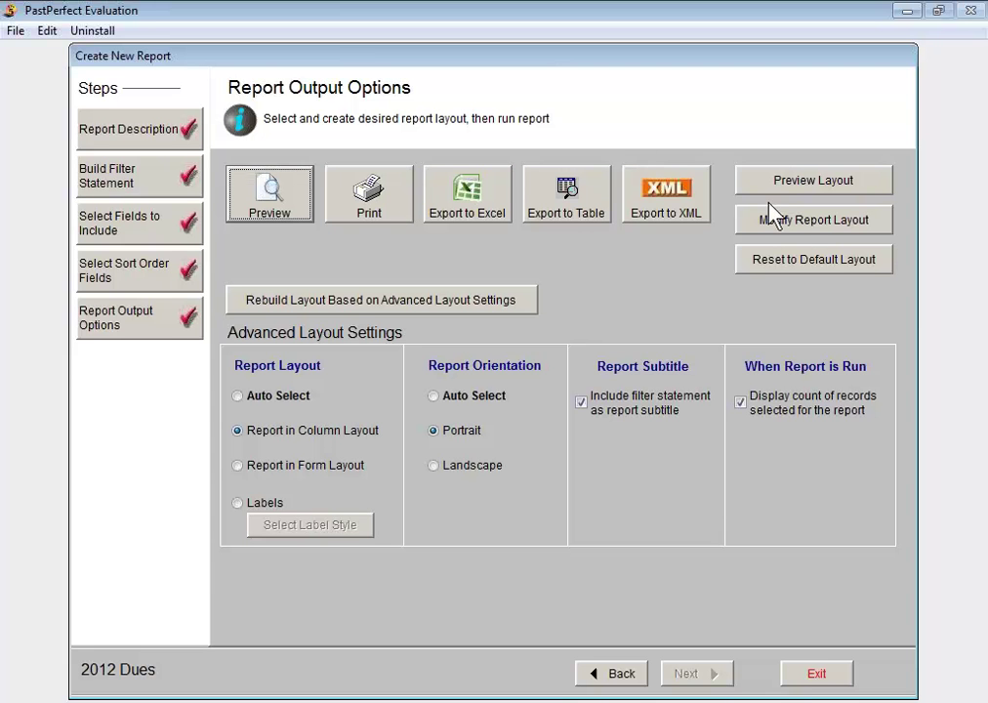
Reopen the report layout for modification and set the format of the Summary band's amount field to $999,999.99.
{"action": "left_click", "coordinate": [802, 223]}
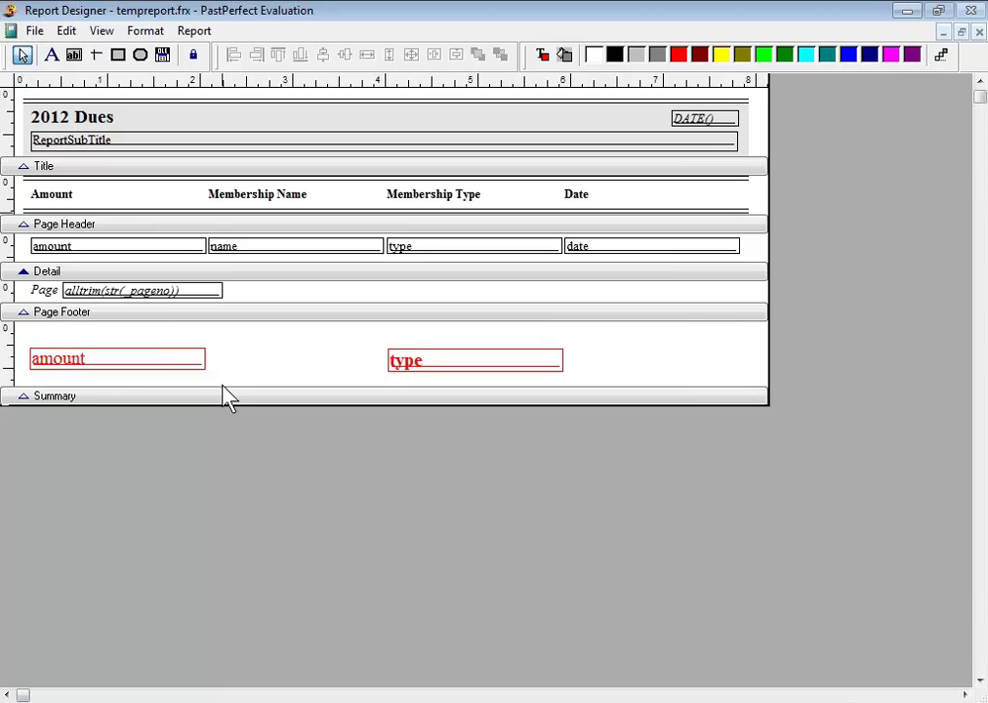
{"action": "left_click", "coordinate": [162, 369]}
{"action": "double_click", "coordinate": [161, 369]}
{"action": "left_click", "coordinate": [401, 310]}
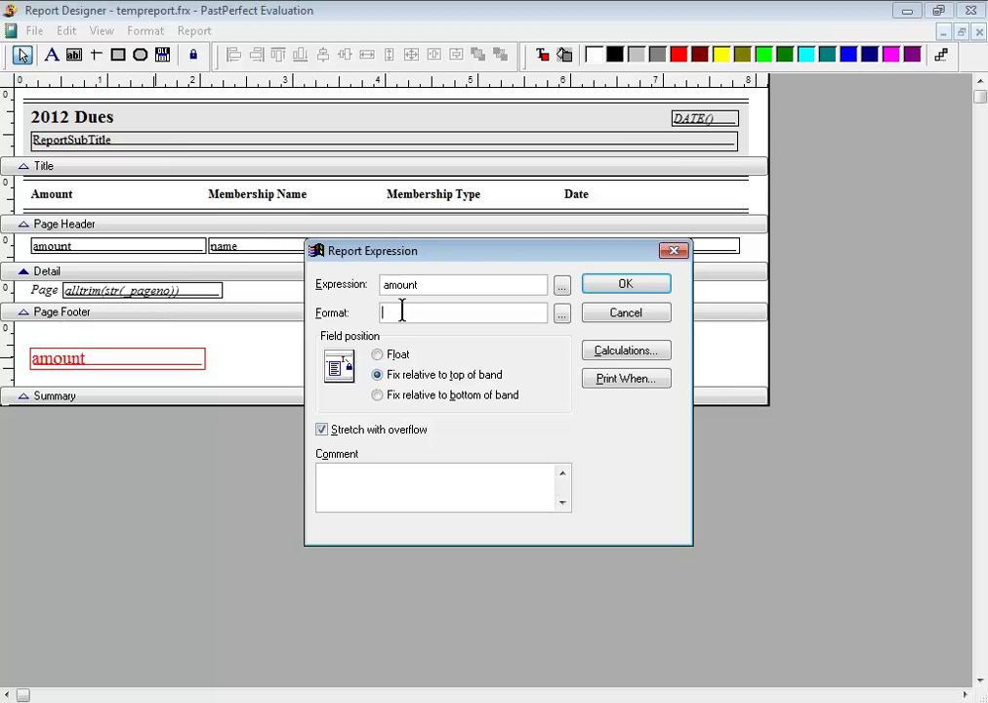
{"action": "type", "text": "$999,999.99"}
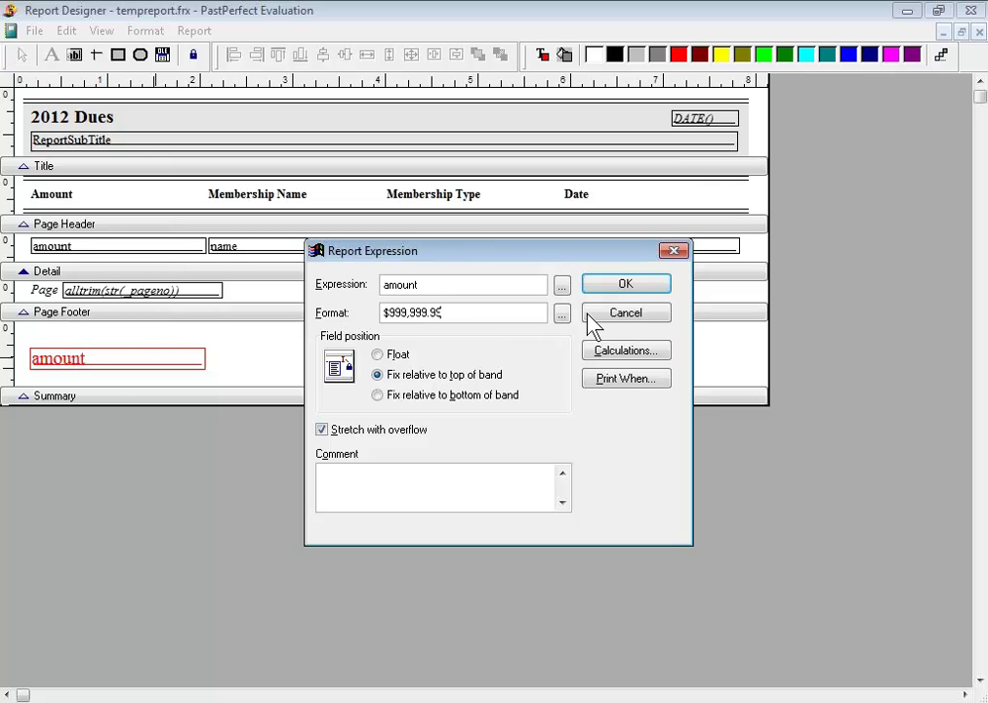
{"action": "left_click", "coordinate": [633, 288]}
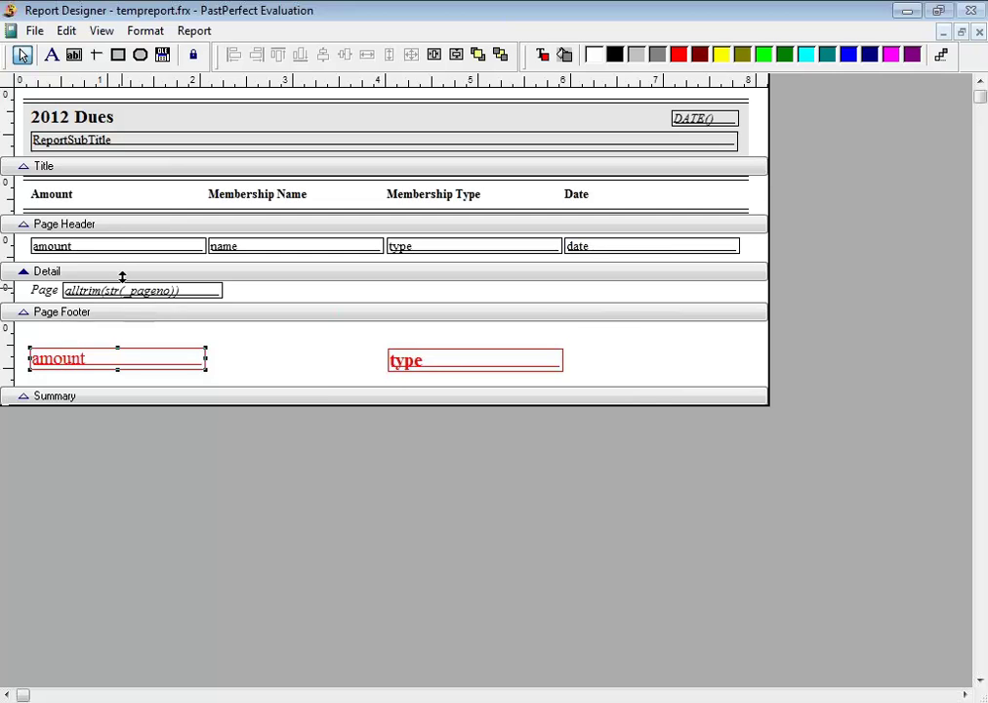
Set the format of the Detail band's amount field to $999,999.99, and save and close the report layout.
{"action": "double_click", "coordinate": [101, 247]}
{"action": "left_click", "coordinate": [423, 313]}
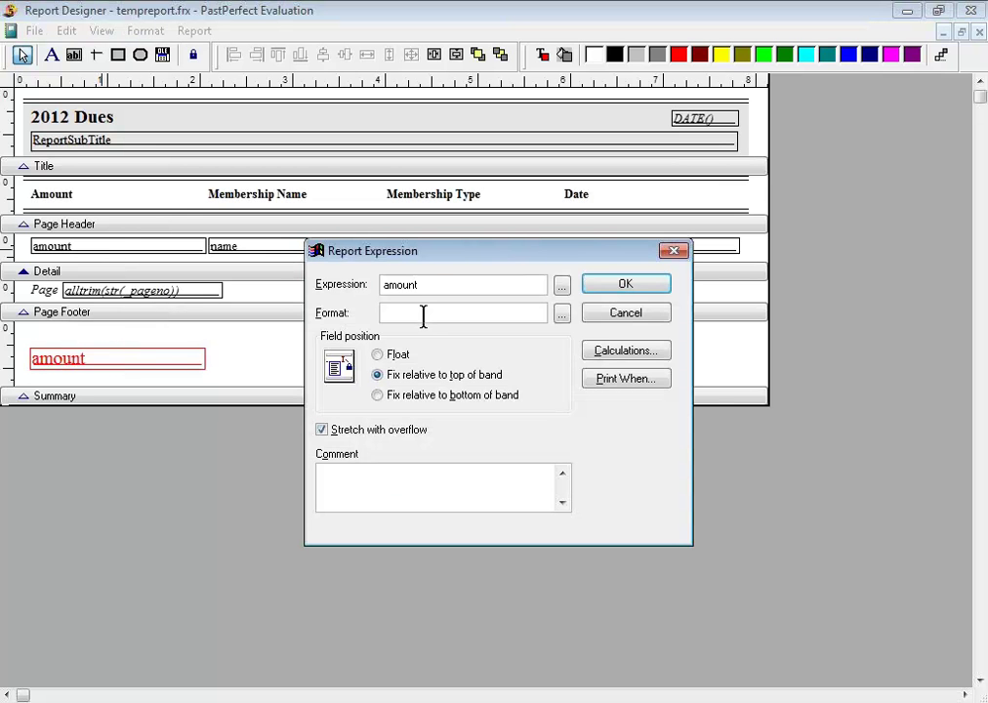
{"action": "type", "text": "$999,999.99"}
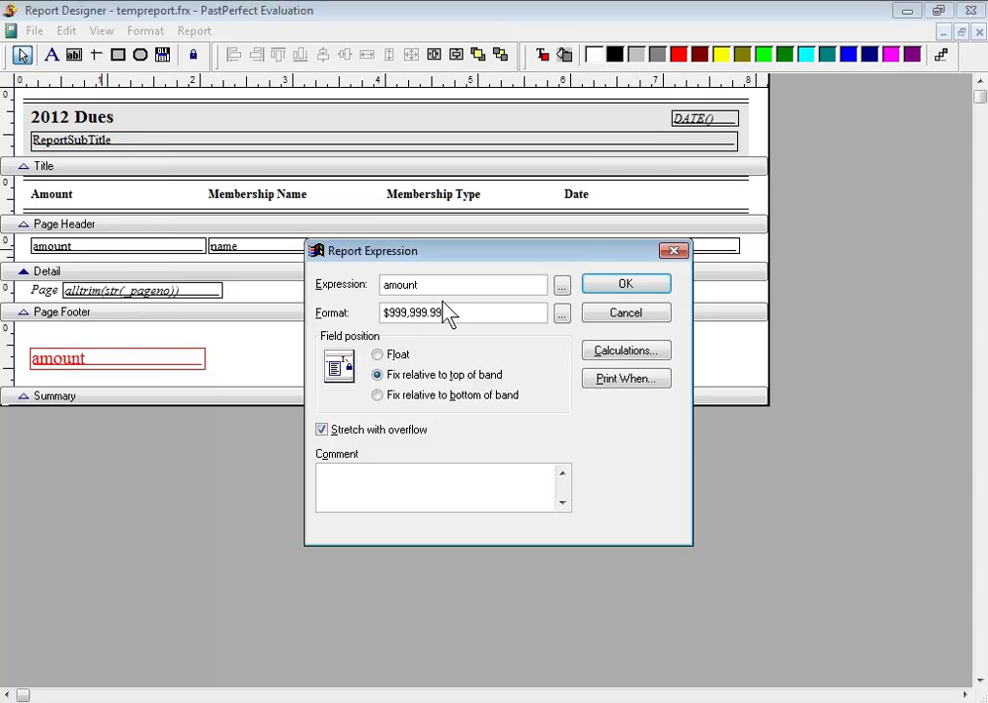
{"action": "left_click", "coordinate": [606, 285]}
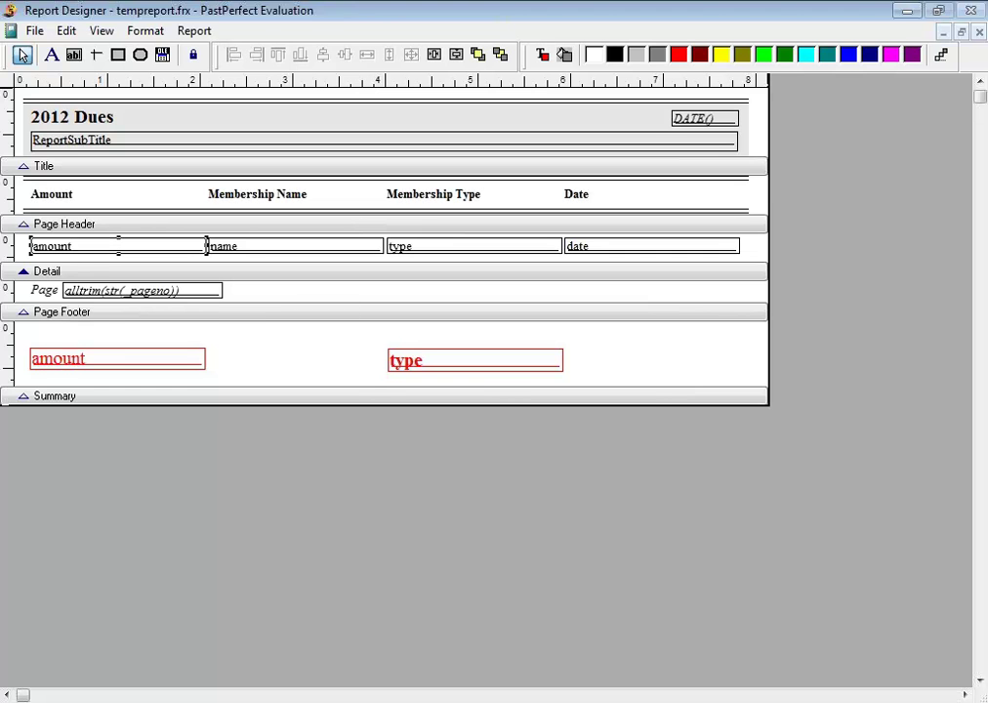
{"action": "left_click", "coordinate": [979, 31]}
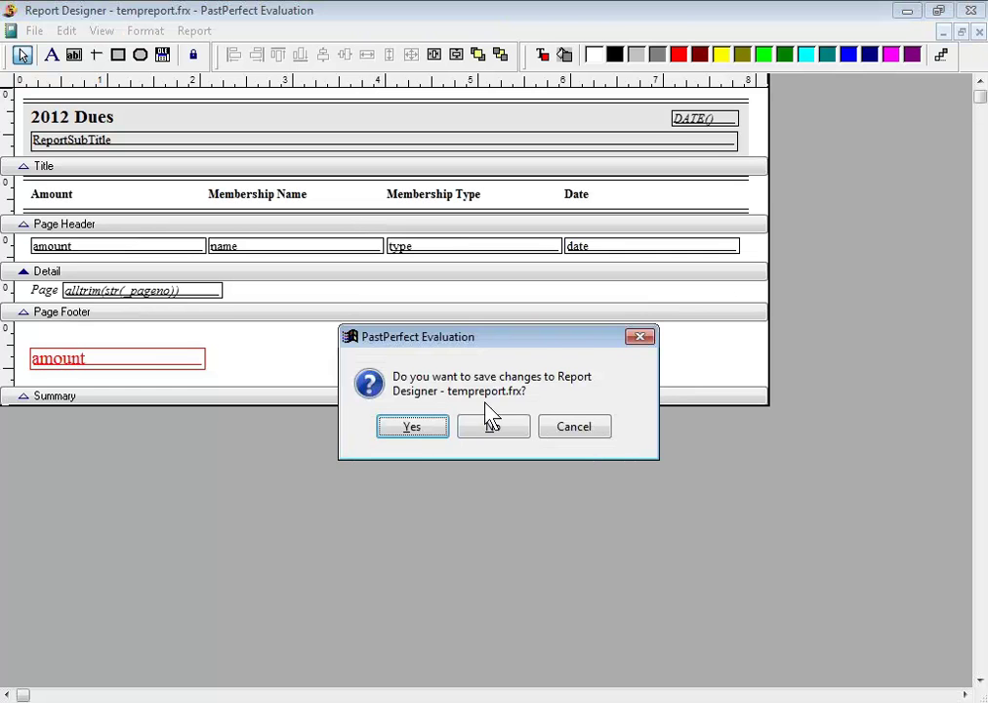
{"action": "left_click", "coordinate": [411, 430]}
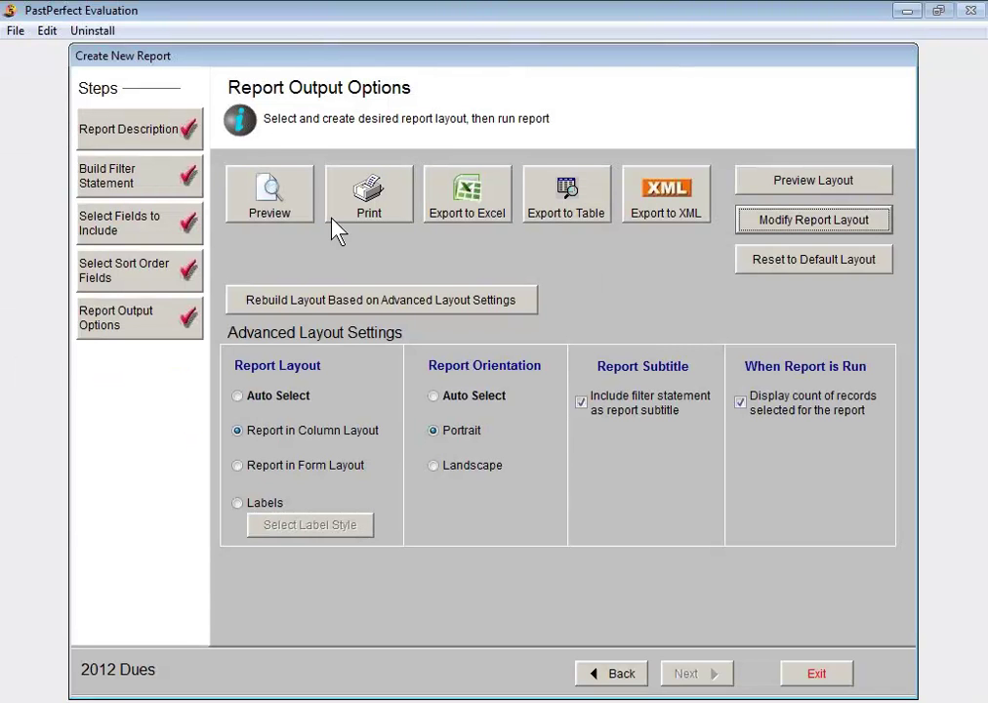
Preview the report to check the currency formatting of the dues amounts, and close the preview.
{"action": "left_click", "coordinate": [271, 210]}
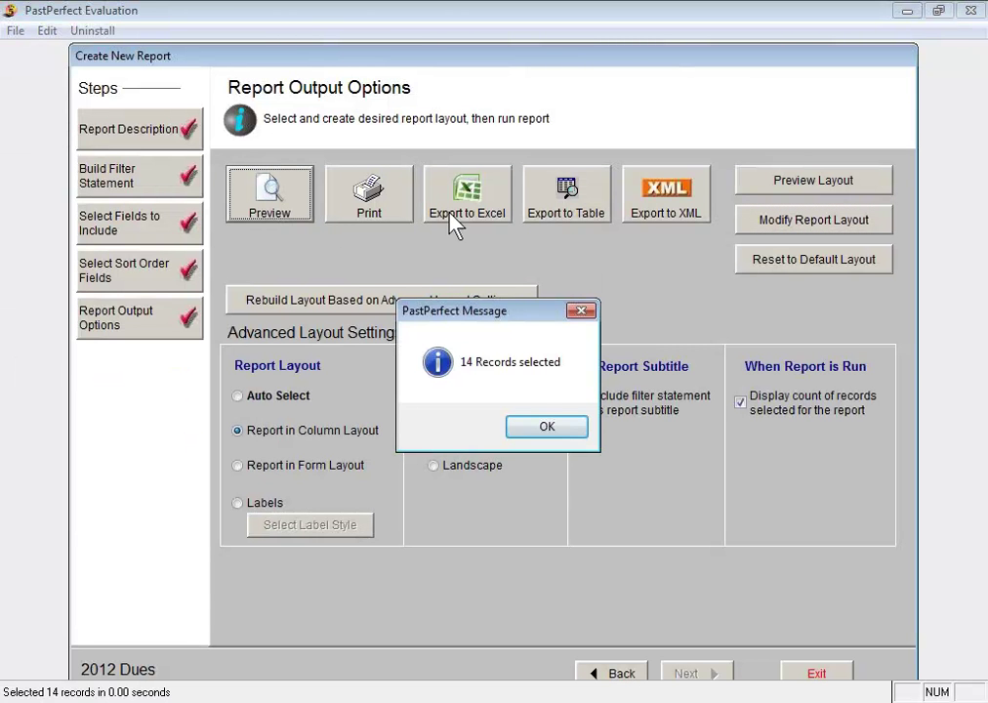
{"action": "left_click", "coordinate": [549, 427]}
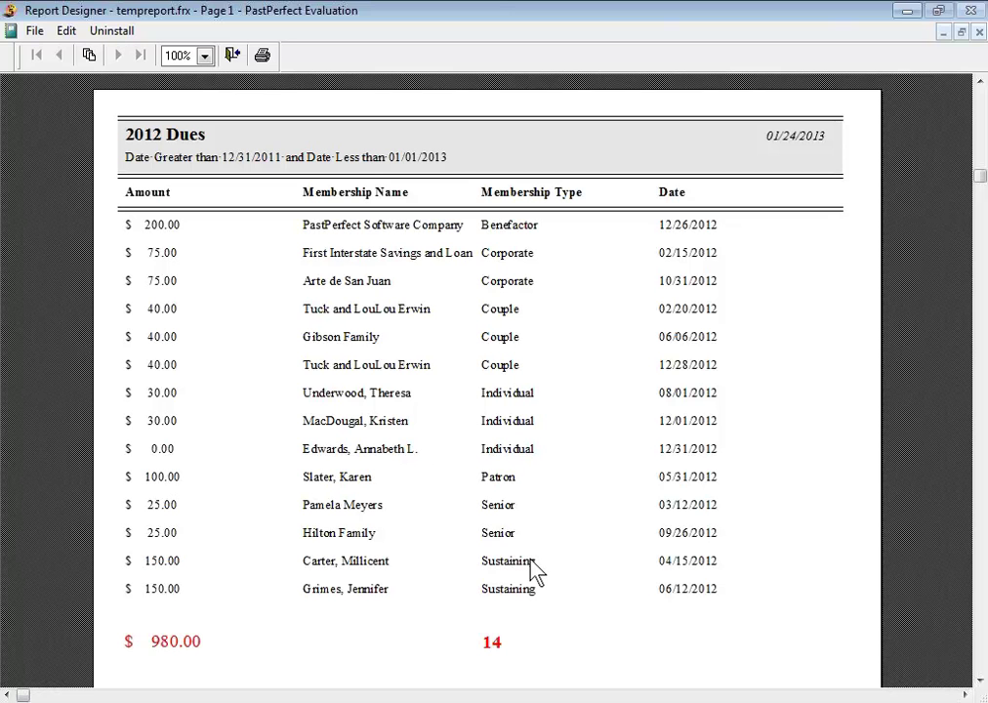
{"action": "left_click", "coordinate": [236, 60]}
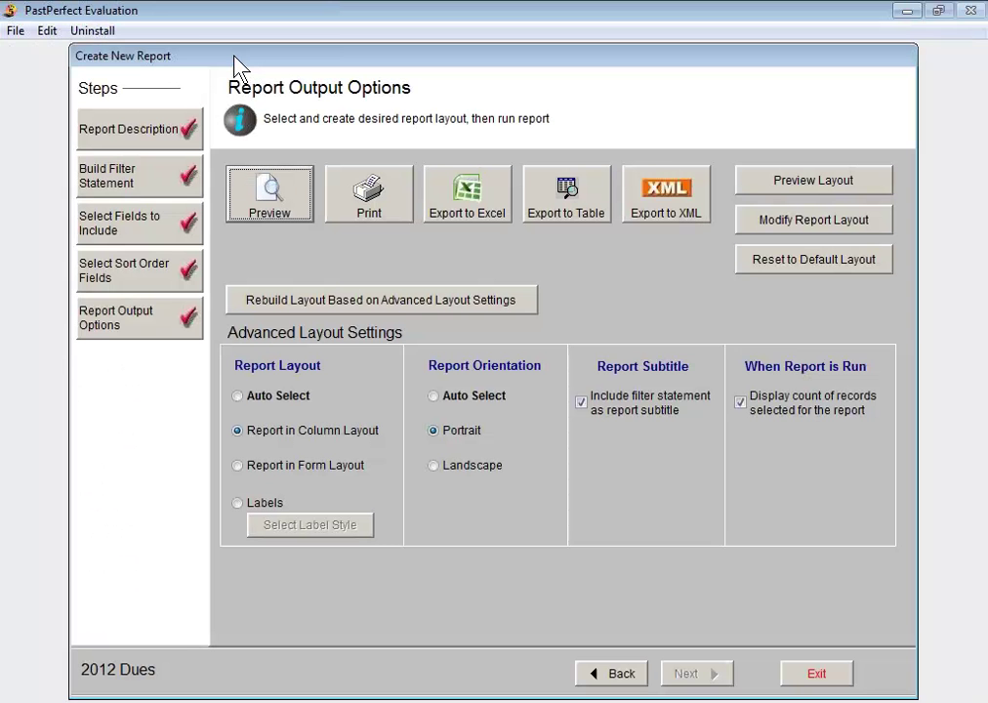
Reopen the report layout and add a data group on the expression type, leaving the group properties unselected.
{"action": "left_click", "coordinate": [803, 223]}
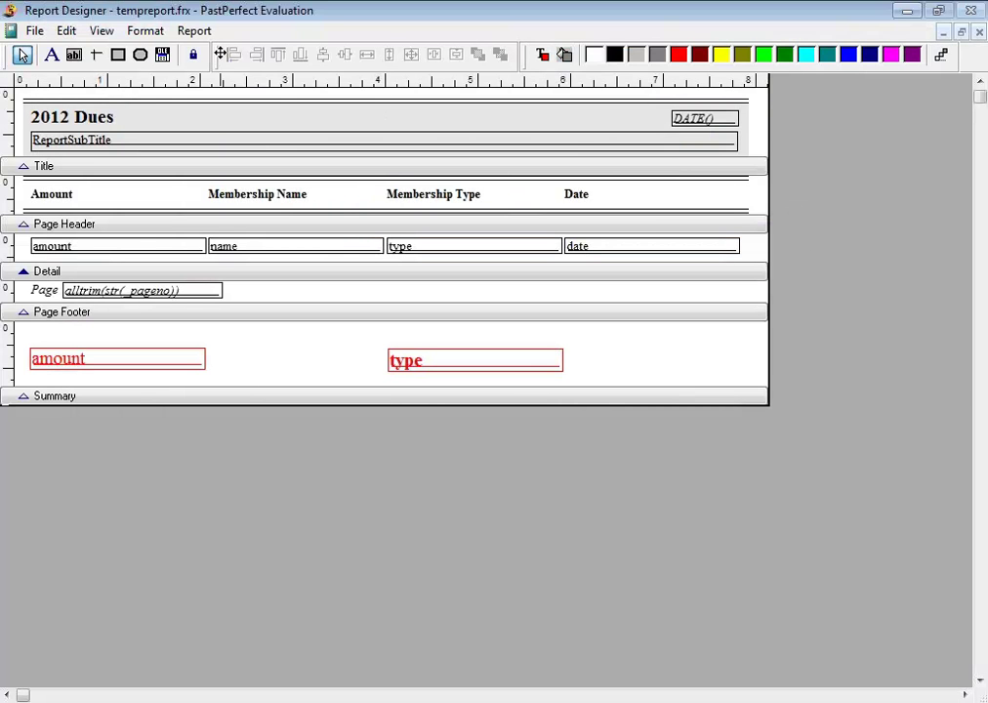
{"action": "left_click", "coordinate": [195, 36]}
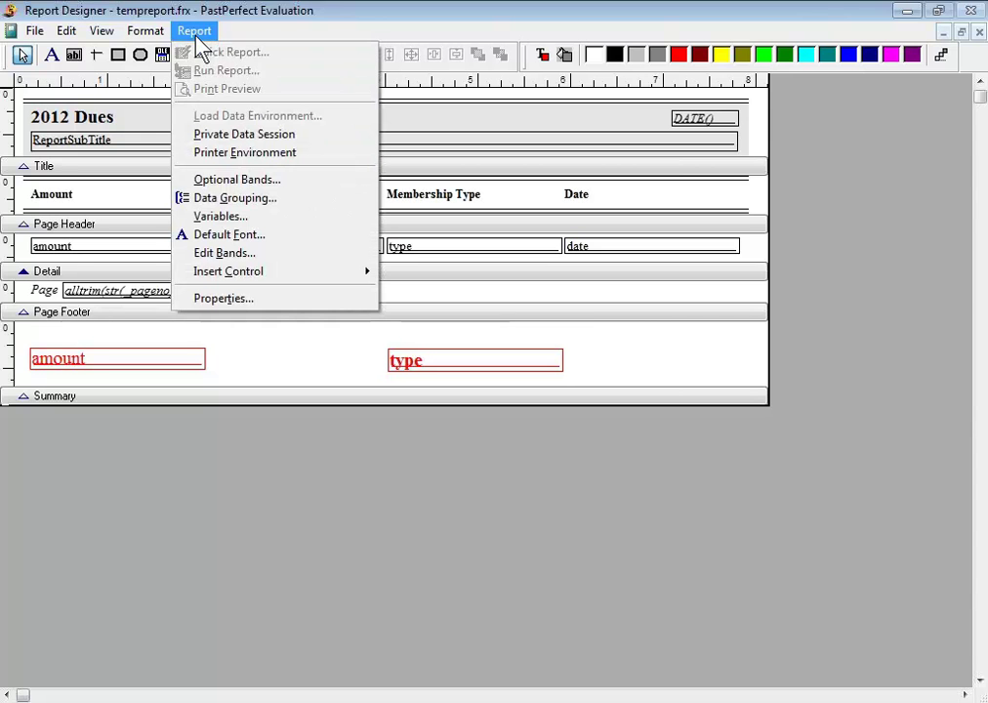
{"action": "left_click", "coordinate": [238, 202]}
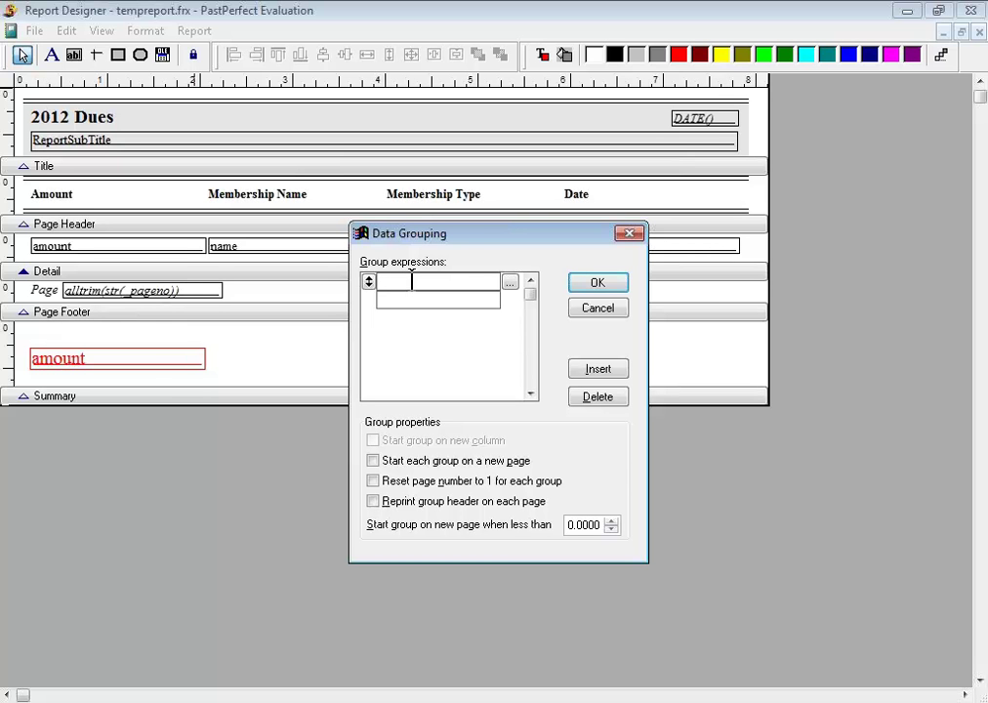
{"action": "type", "text": "type"}
{"action": "left_click_drag", "start_coordinate": [480, 239], "coordinate": [478, 331]}
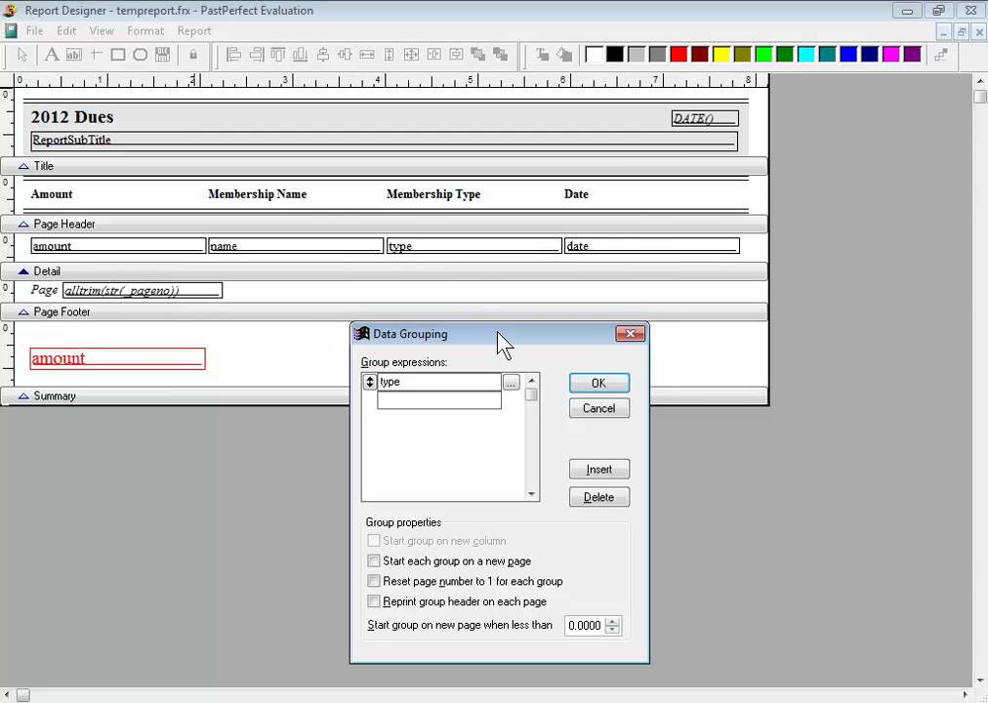
{"action": "left_click_drag", "start_coordinate": [503, 342], "coordinate": [481, 183]}
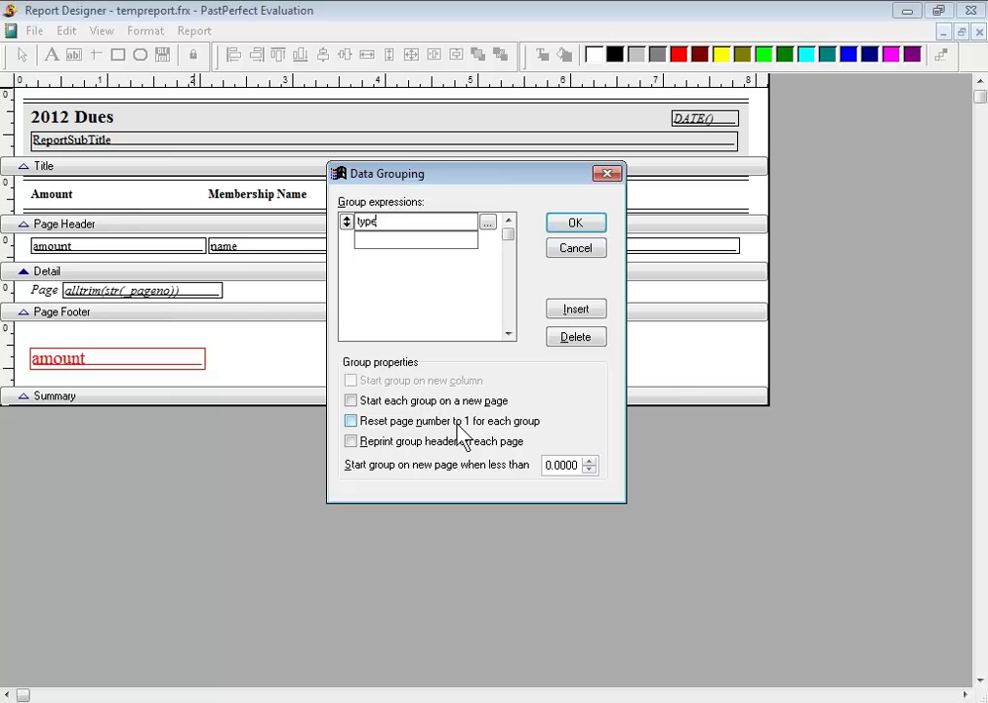
{"action": "left_click", "coordinate": [581, 223]}
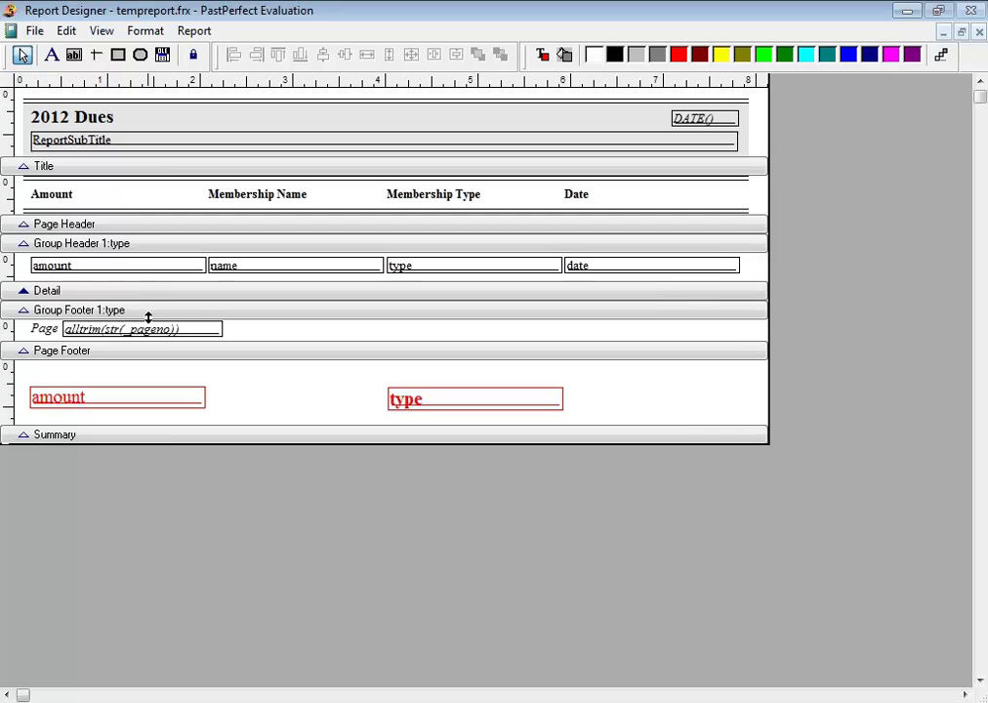
Open up the type Group Header and Group Footer bands and draw a horizontal line about 7.5 inches long in each.
{"action": "left_click_drag", "start_coordinate": [155, 244], "coordinate": [154, 262]}
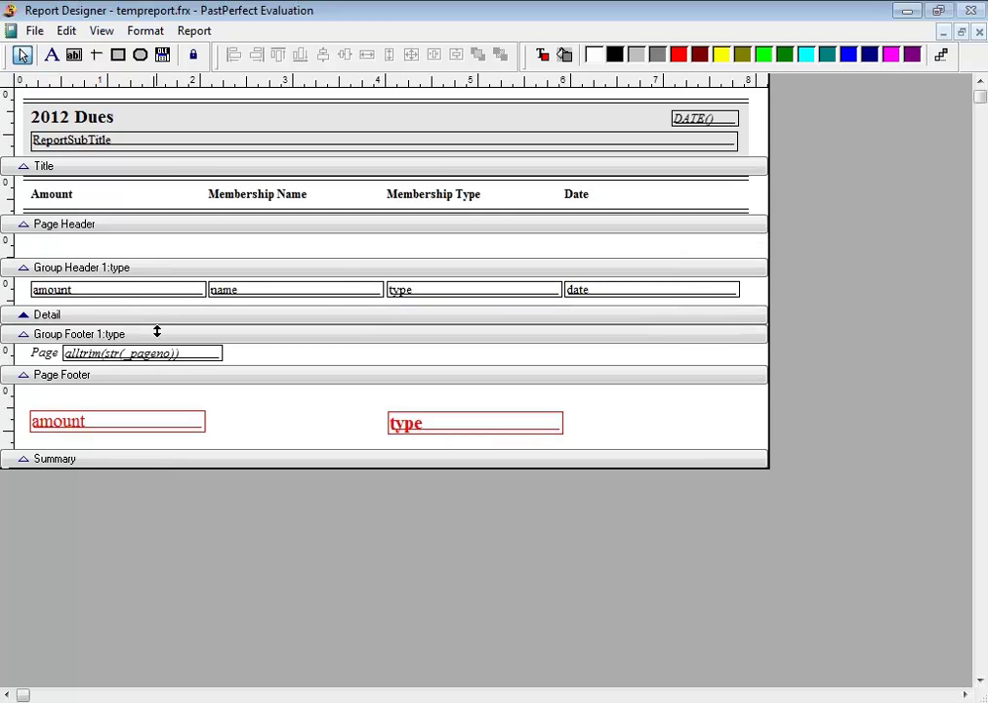
{"action": "left_click_drag", "start_coordinate": [157, 334], "coordinate": [157, 359]}
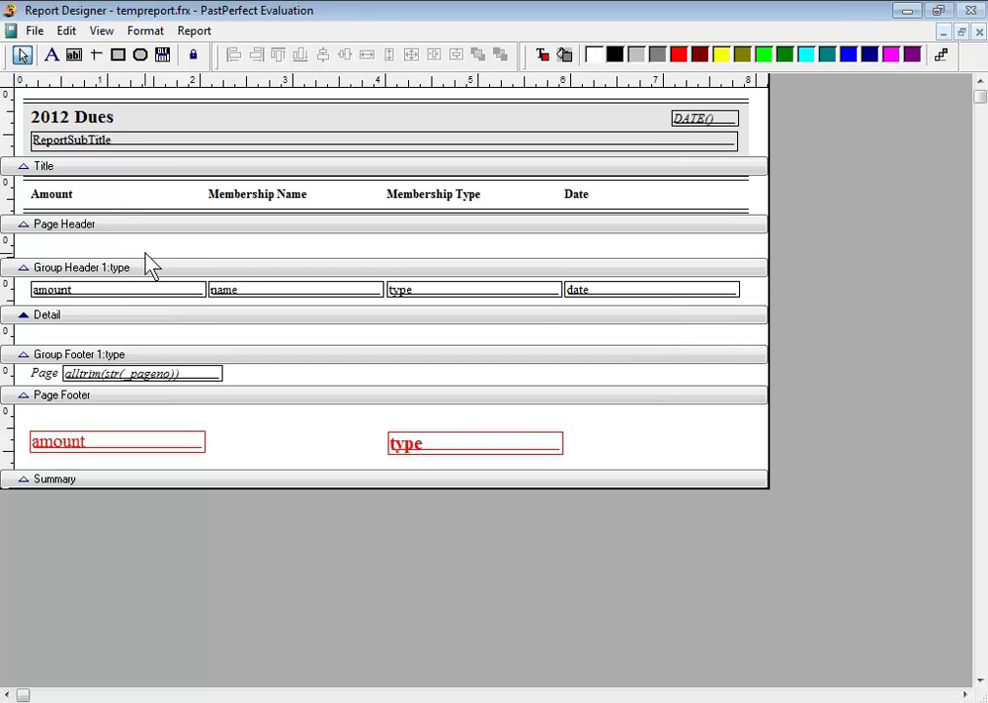
{"action": "left_click", "coordinate": [95, 55]}
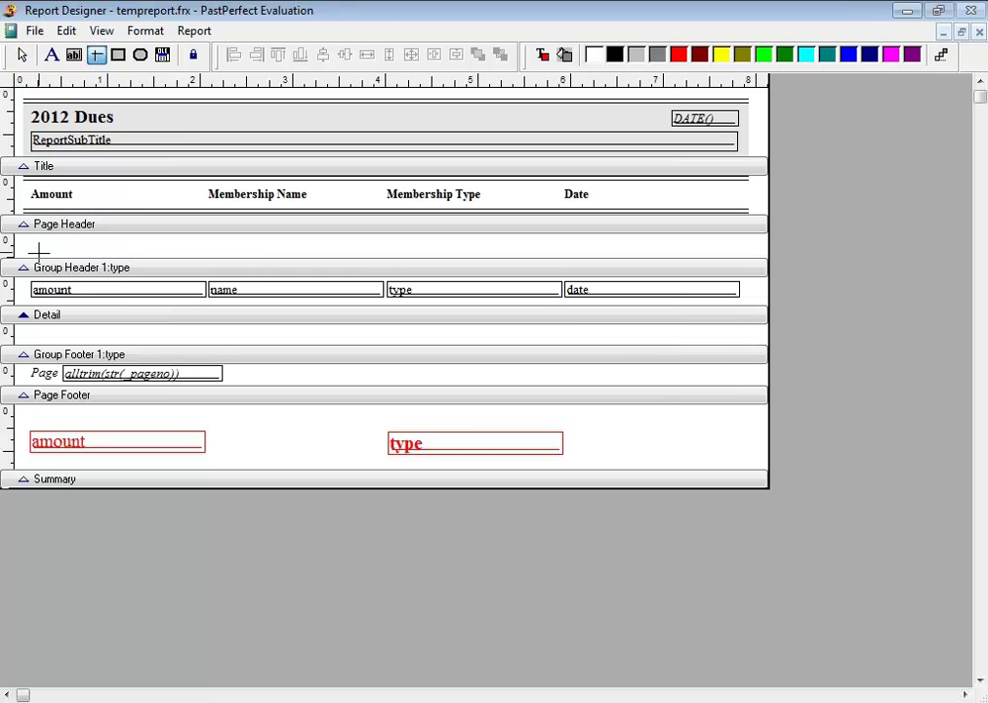
{"action": "mouse_move", "coordinate": [39, 250]}
{"action": "left_mouse_down"}
{"action": "mouse_move", "coordinate": [459, 221]}
{"action": "mouse_move", "coordinate": [737, 247]}
{"action": "left_mouse_up"}
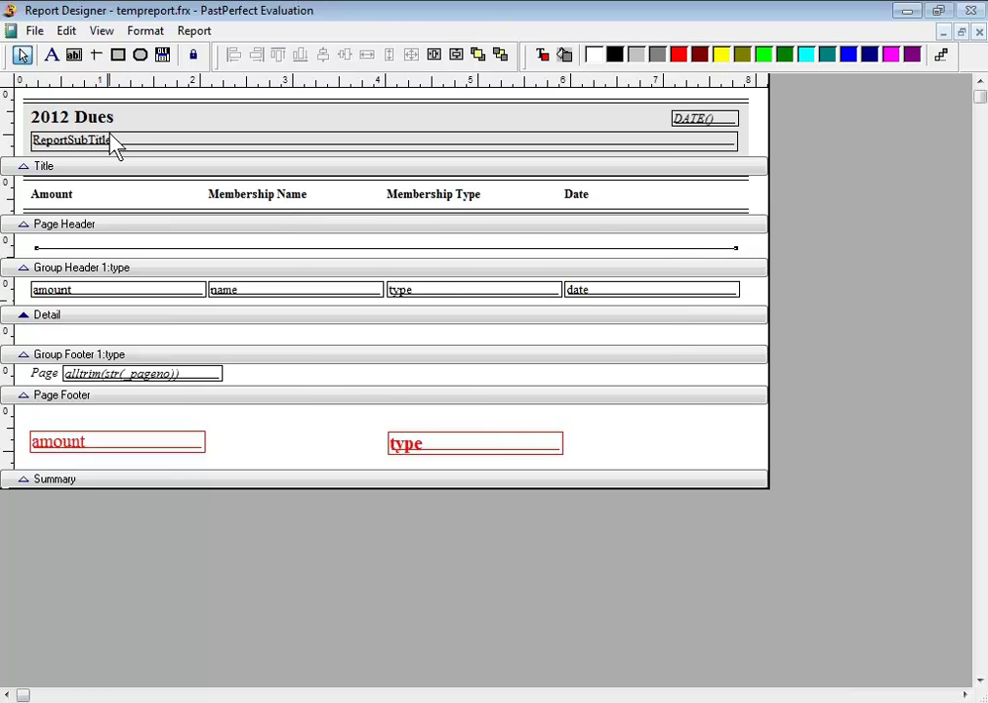
{"action": "left_click", "coordinate": [95, 55]}
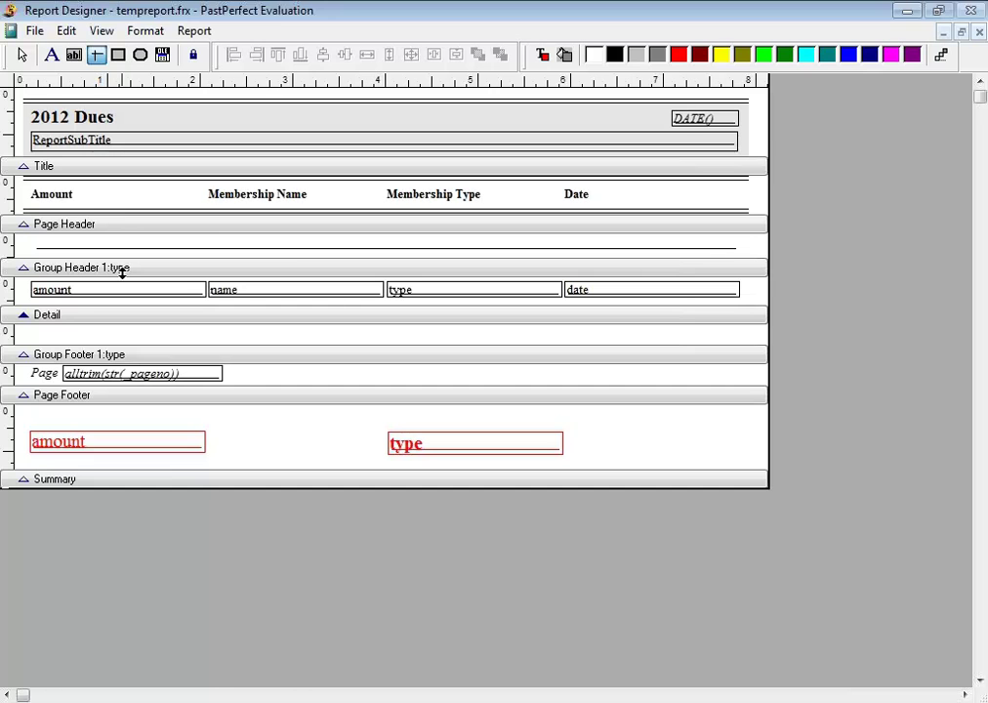
{"action": "left_click_drag", "start_coordinate": [37, 332], "coordinate": [741, 313]}
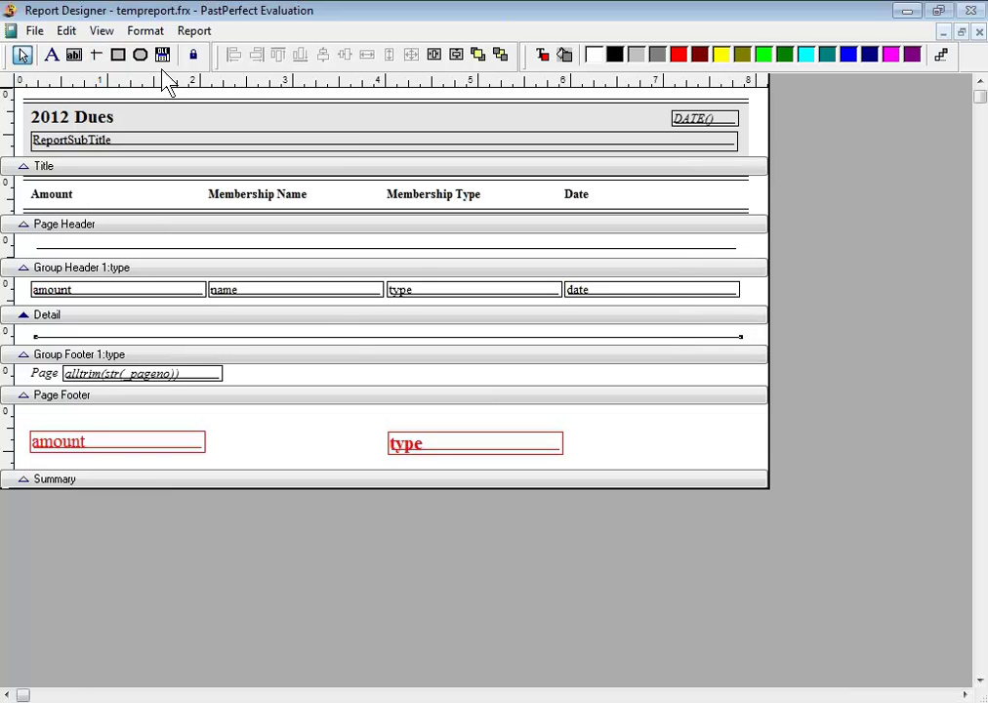
Draw a small rectangle about 0.6 inch wide over the Group Footer line, and save and close the report layout.
{"action": "left_click", "coordinate": [118, 54]}
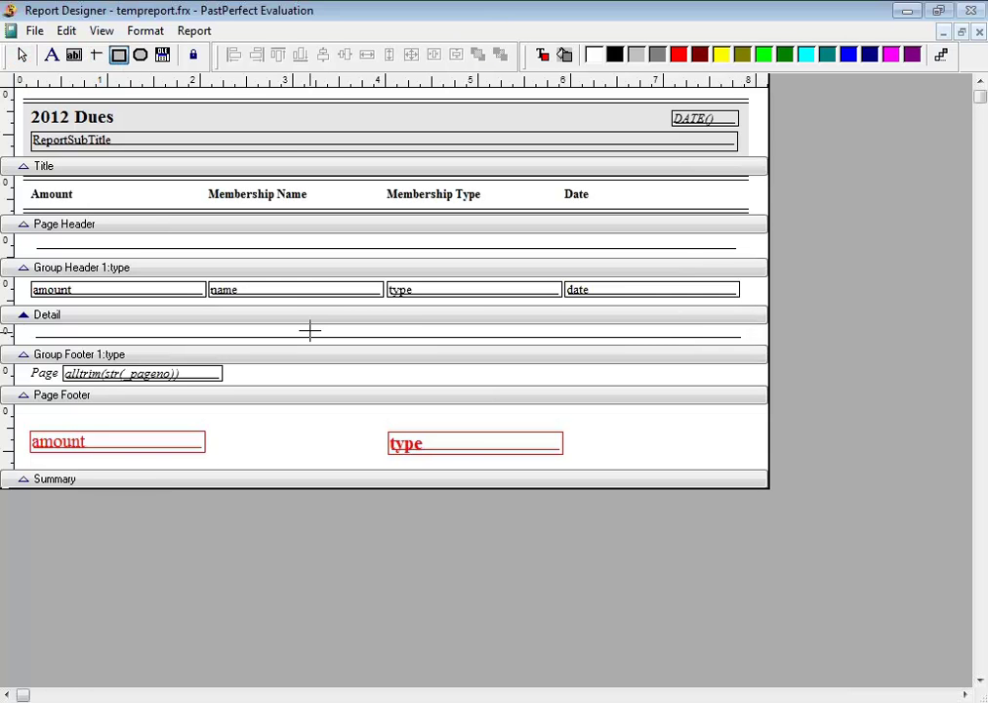
{"action": "left_click_drag", "start_coordinate": [307, 330], "coordinate": [360, 341]}
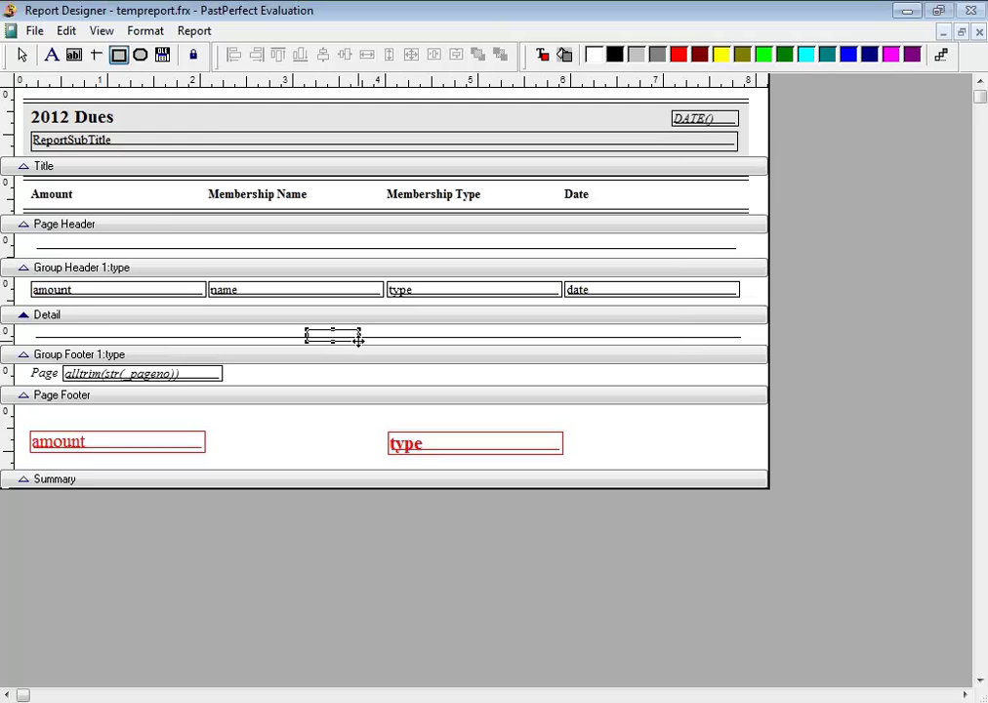
{"action": "left_click", "coordinate": [37, 33]}
{"action": "left_click", "coordinate": [61, 130]}
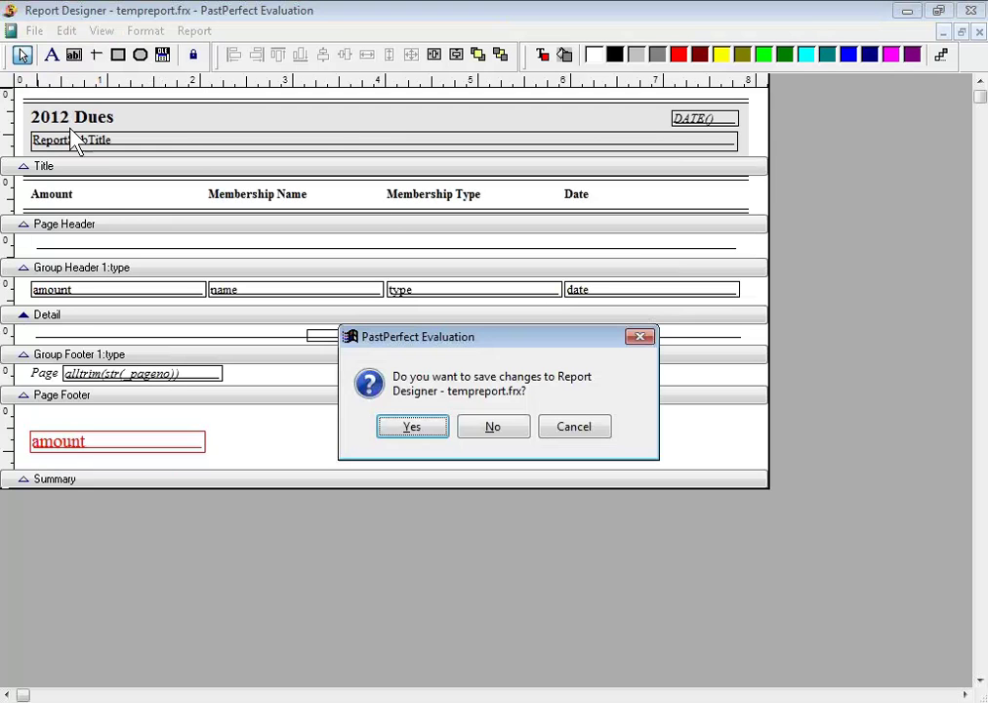
{"action": "left_click", "coordinate": [426, 428]}
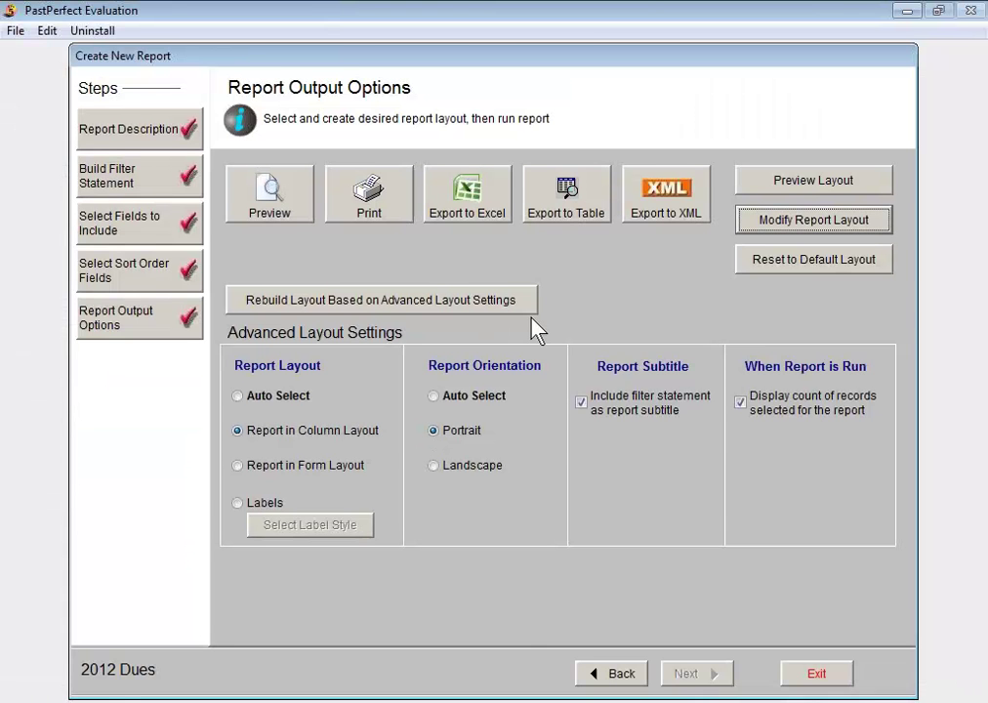
Preview the report to check the grouping by membership type, close the preview and reopen the layout for modification.
{"action": "left_click", "coordinate": [270, 207]}
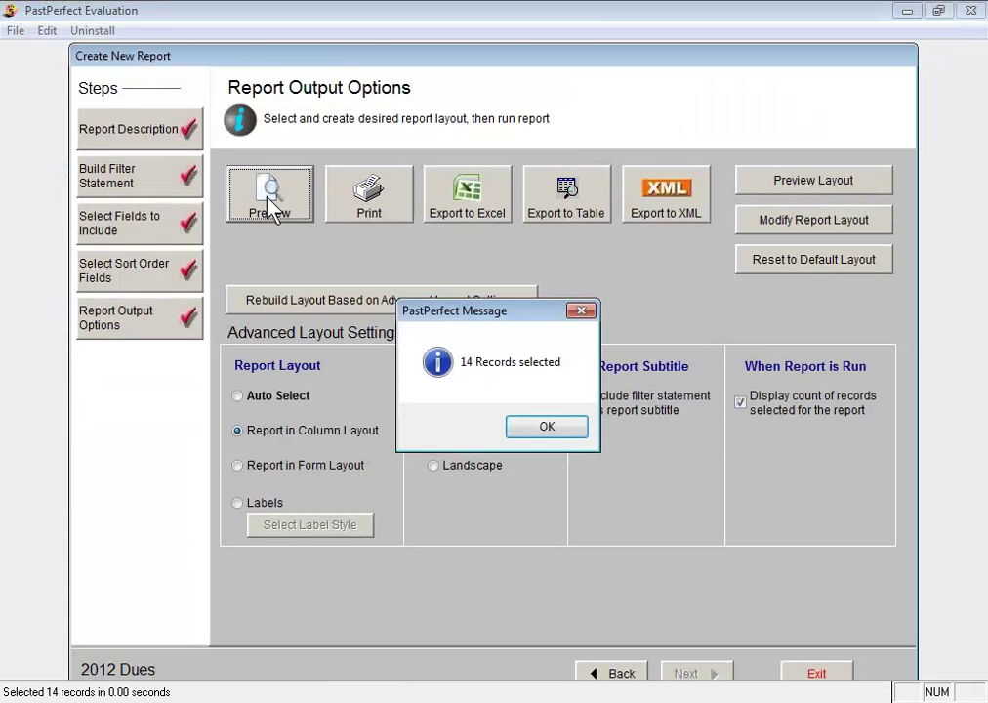
{"action": "left_click", "coordinate": [547, 427]}
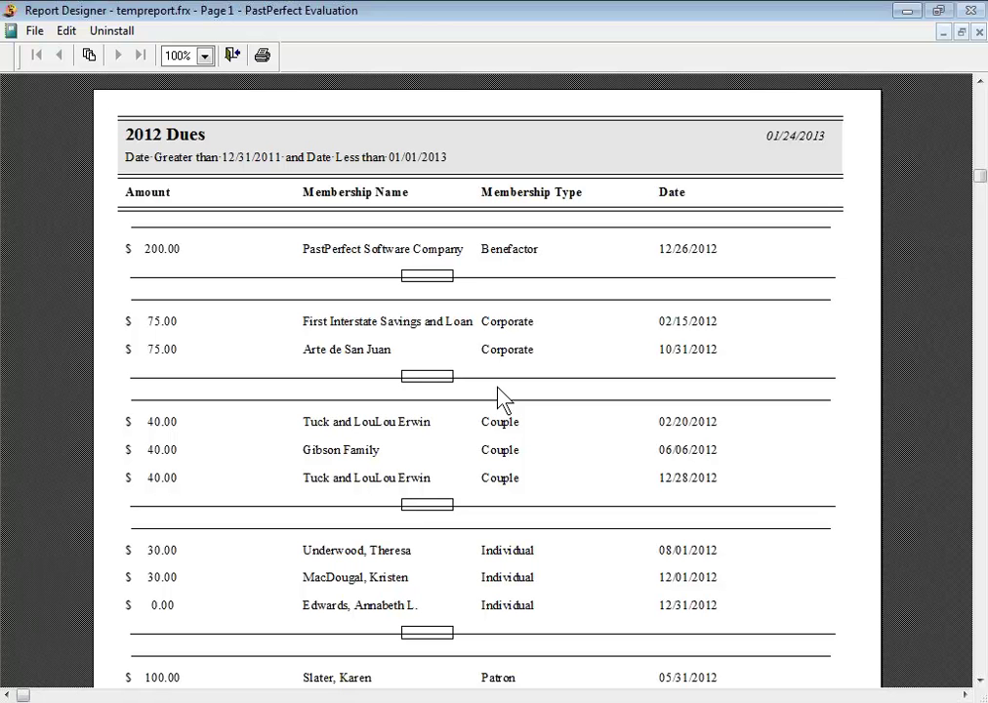
{"action": "left_click", "coordinate": [233, 57]}
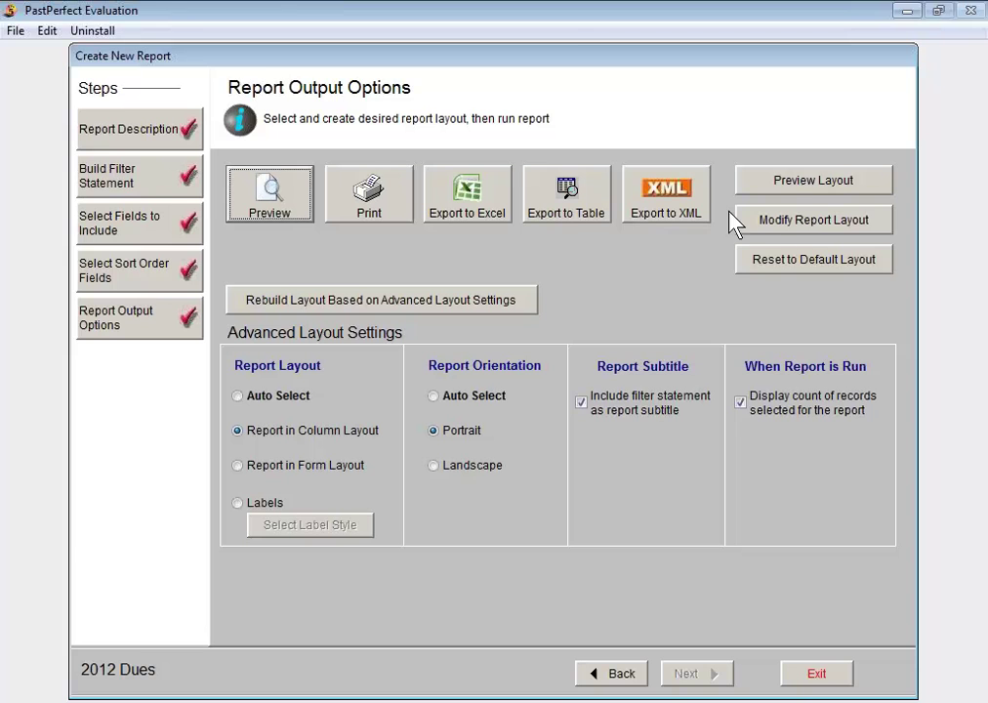
{"action": "left_click", "coordinate": [797, 222]}
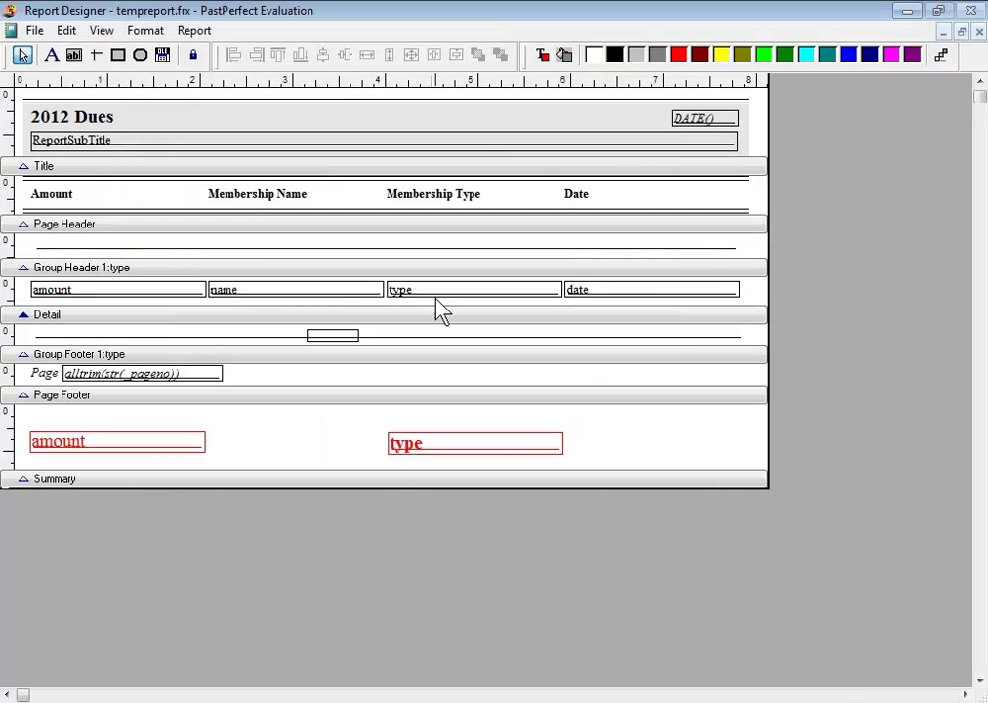
Increase the height of the type Group Footer band and delete the small rectangle and the horizontal line in it.
{"action": "left_click_drag", "start_coordinate": [201, 345], "coordinate": [221, 371]}
{"action": "left_click", "coordinate": [338, 338]}
{"action": "key", "text": "Delete"}
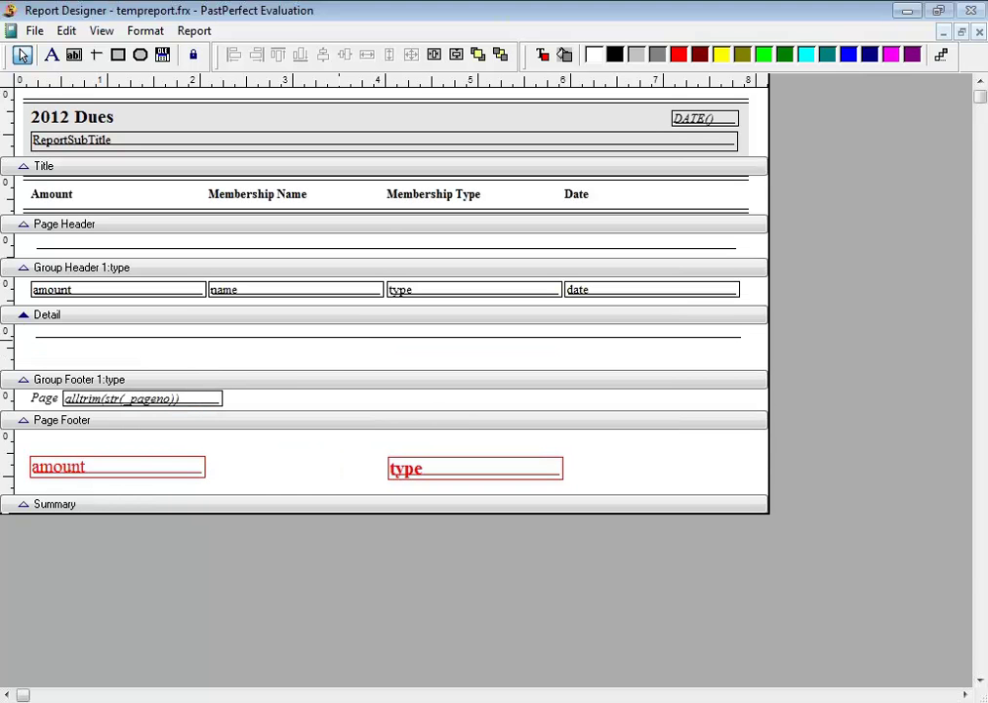
{"action": "left_click", "coordinate": [355, 338]}
{"action": "key", "text": "Delete"}
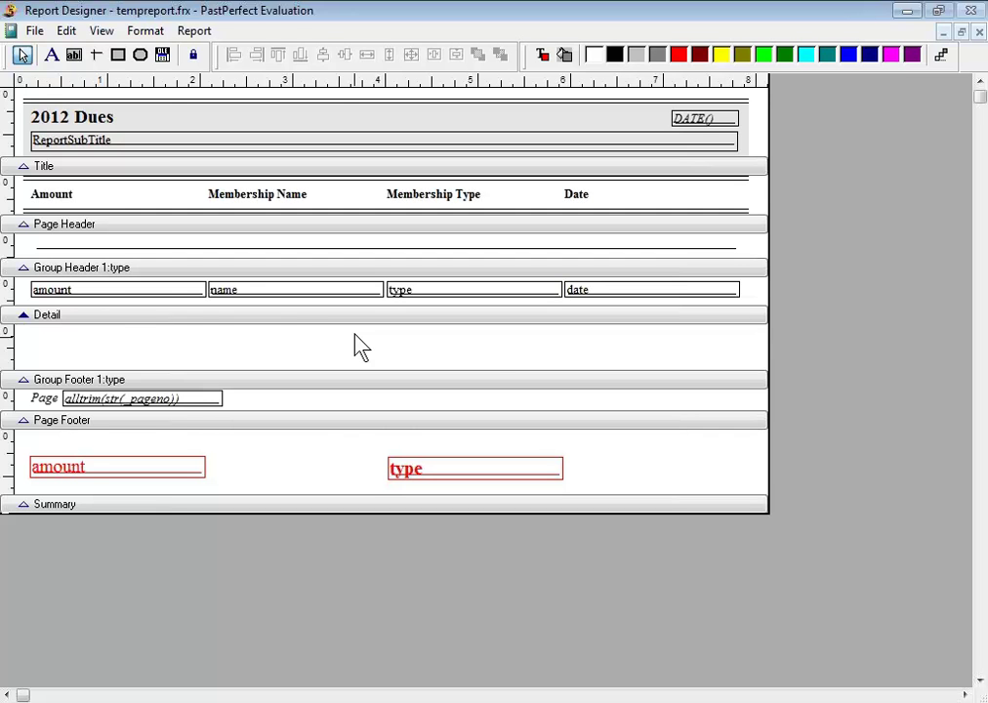
Copy the amount and type fields from the Detail band into the Group Footer band, roughly beneath their originals.
{"action": "left_click", "coordinate": [138, 290]}
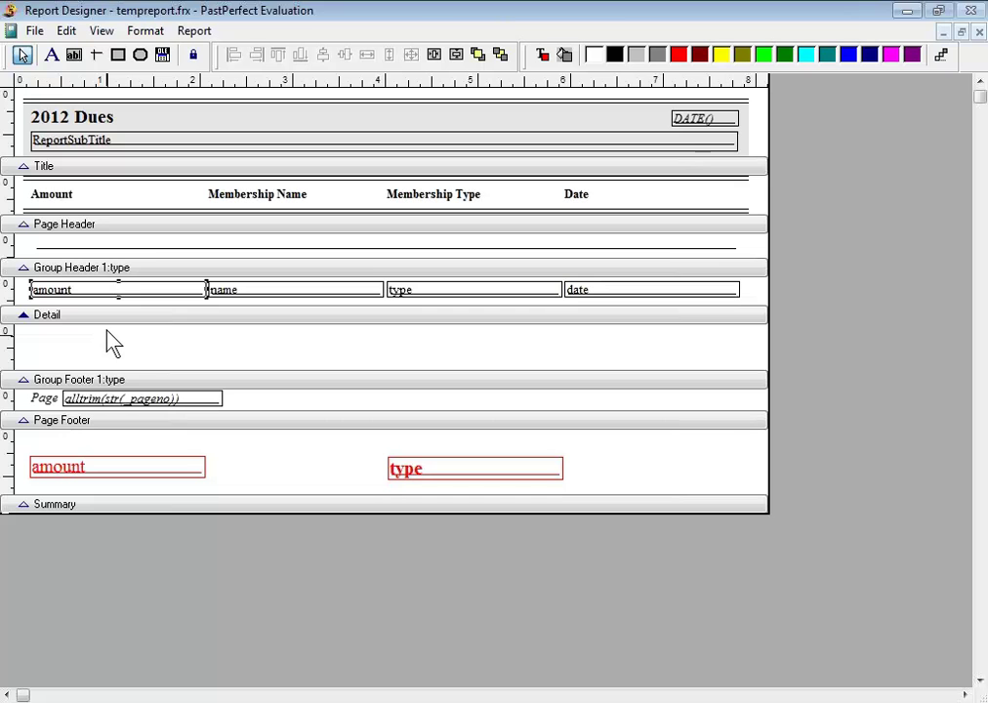
{"action": "key", "text": "ctrl+v"}
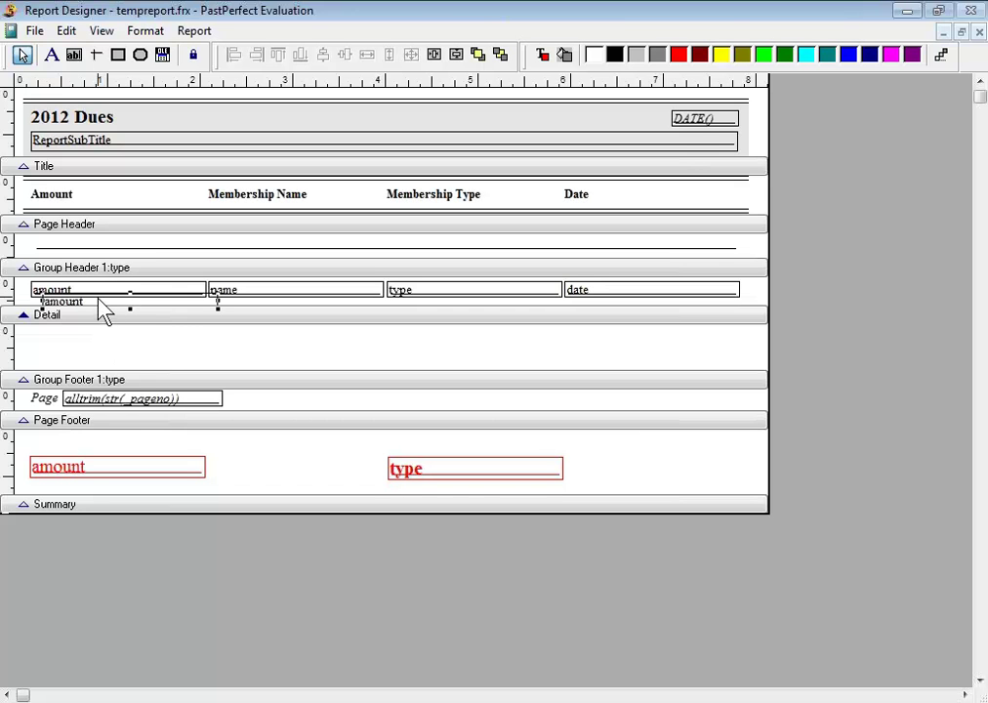
{"action": "left_click_drag", "start_coordinate": [101, 308], "coordinate": [91, 353]}
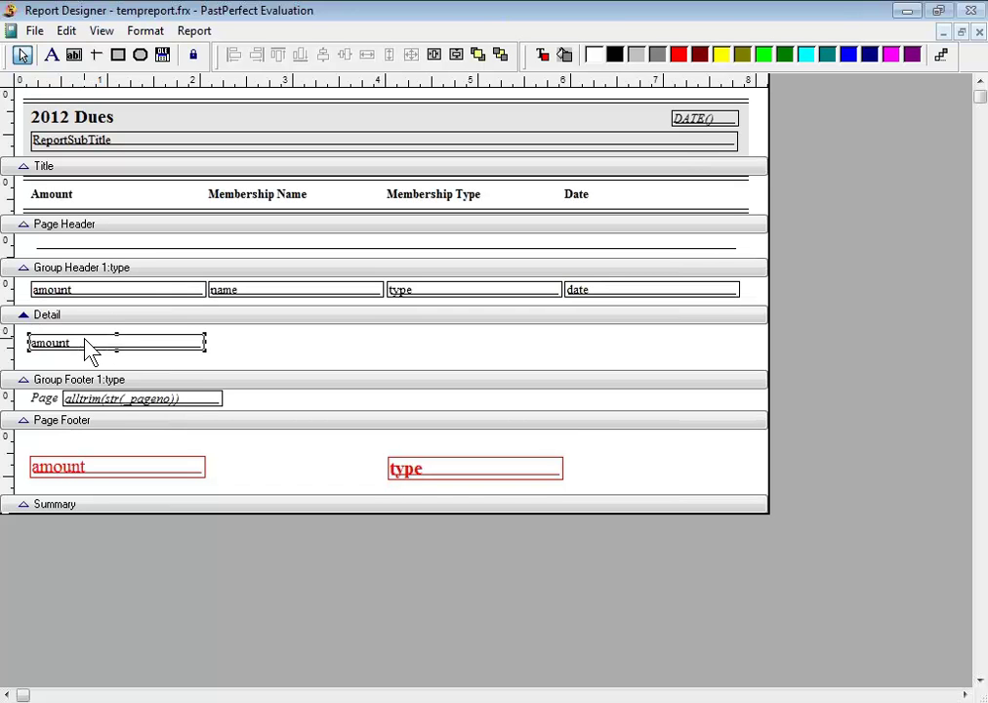
{"action": "left_click", "coordinate": [439, 298]}
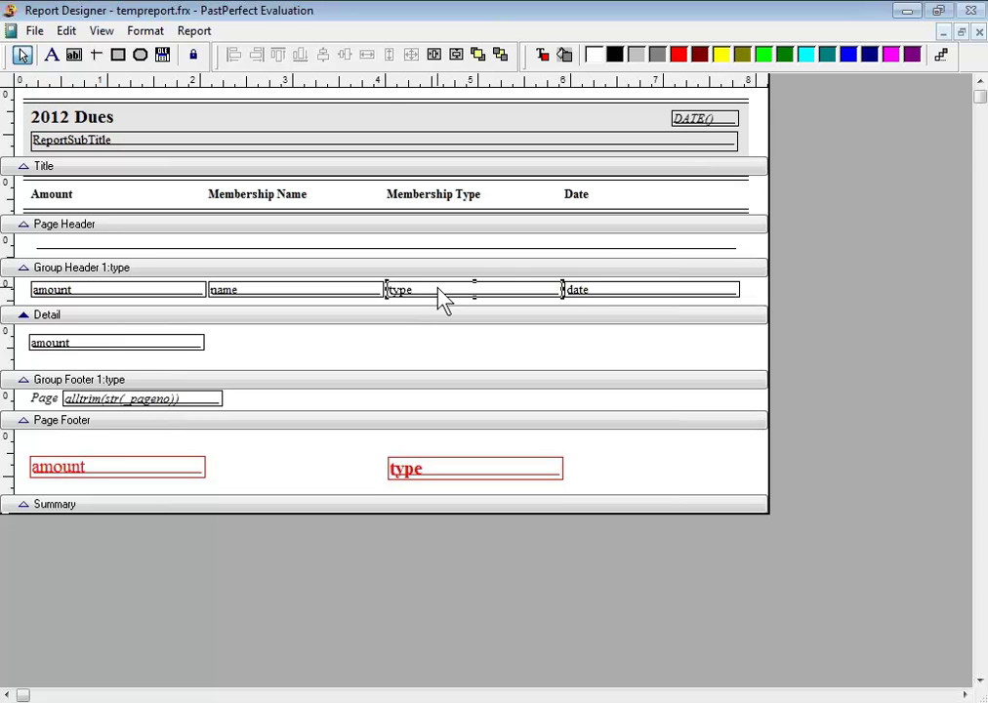
{"action": "left_click_drag", "start_coordinate": [440, 291], "coordinate": [423, 340]}
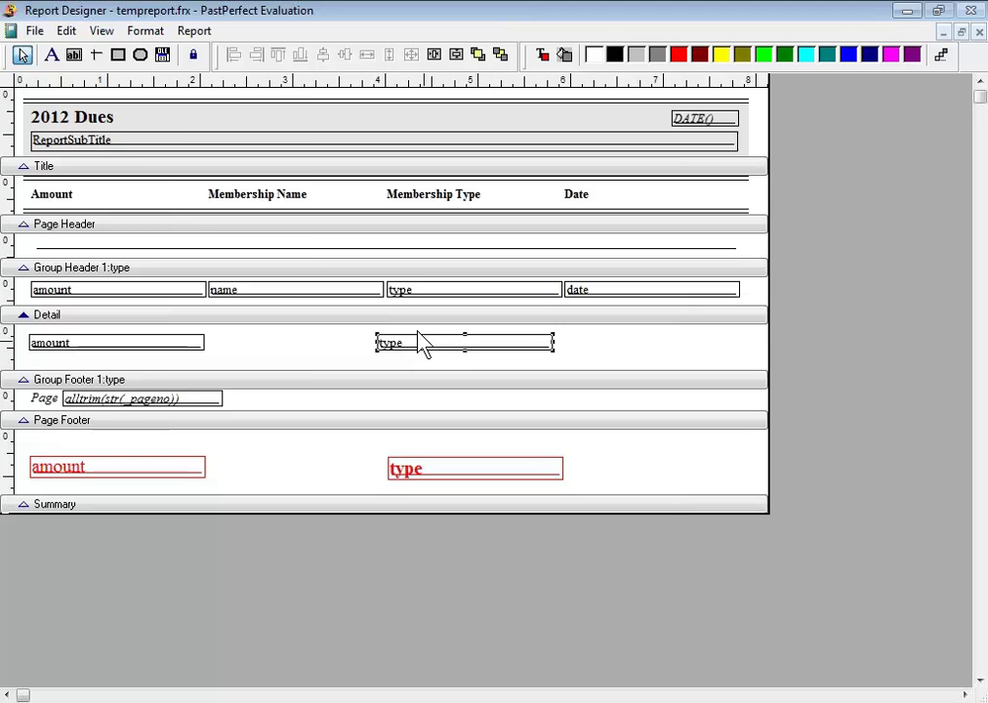
Format the type field in the Group Footer as 12-point Bold Italic.
{"action": "left_click", "coordinate": [139, 31]}
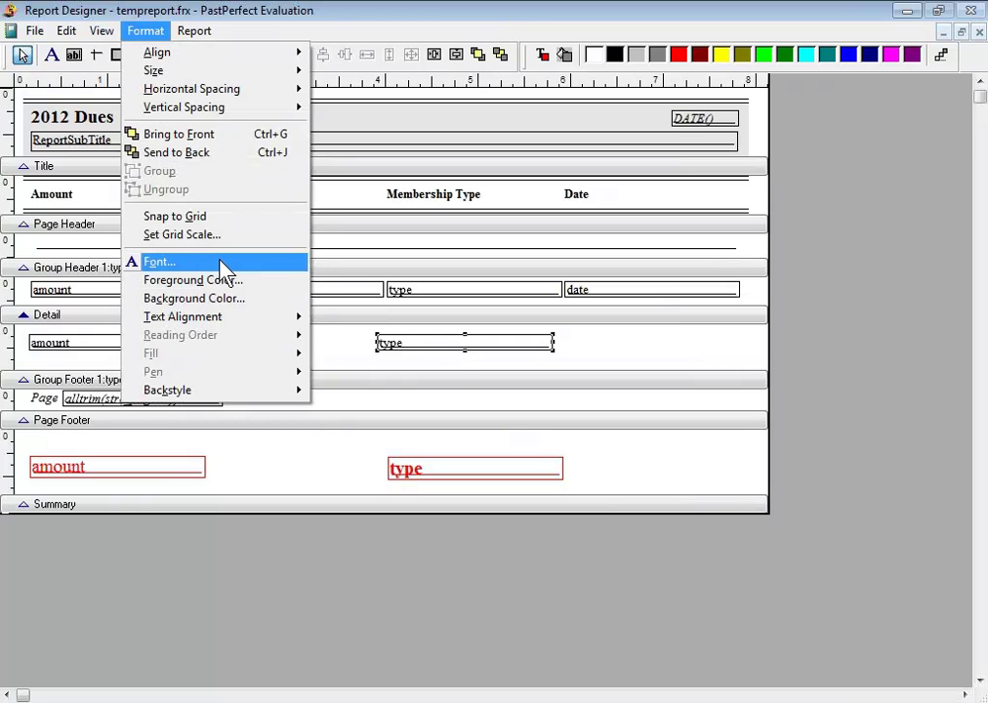
{"action": "key", "text": "Escape"}
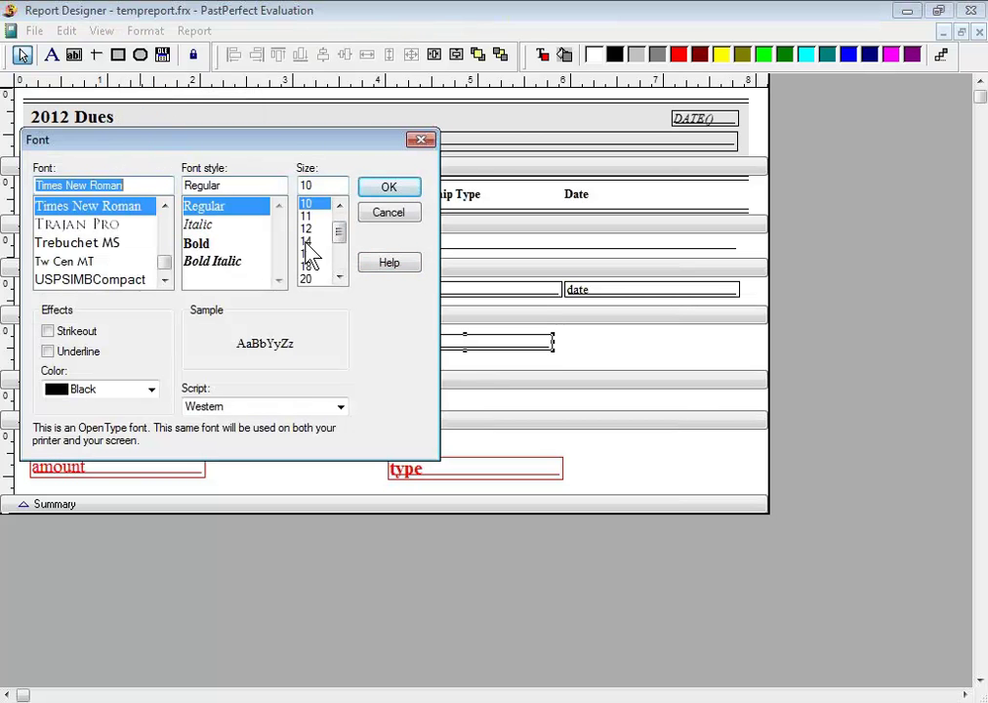
{"action": "left_click", "coordinate": [306, 228]}
{"action": "left_click", "coordinate": [202, 264]}
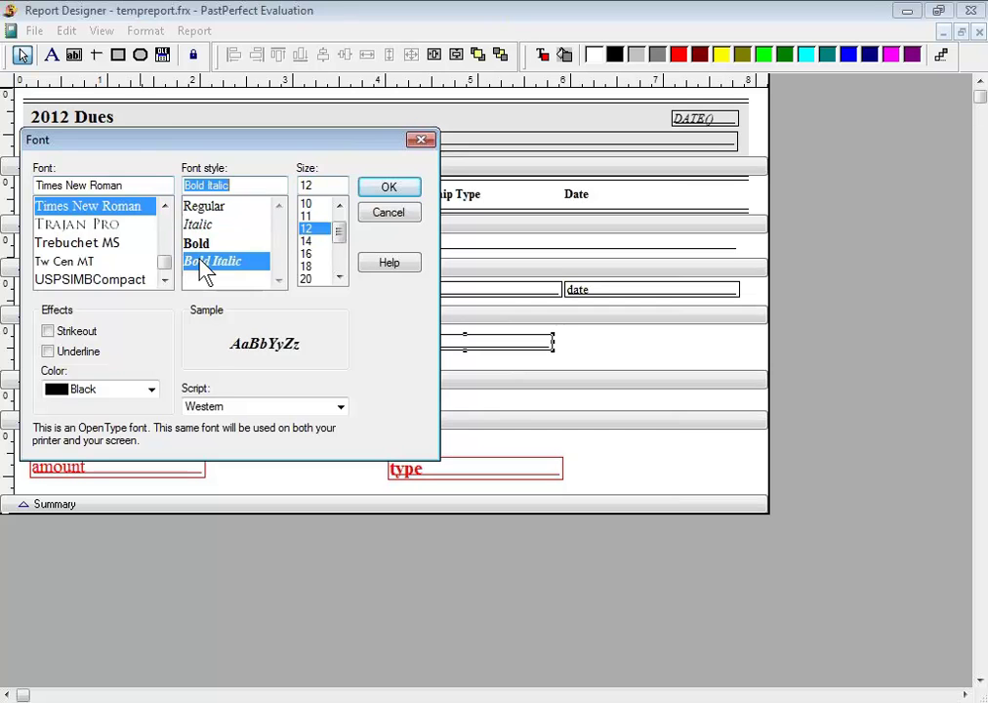
{"action": "left_click", "coordinate": [386, 189]}
Format the amount field in the Group Footer as 12-point Bold Italic.
{"action": "left_click", "coordinate": [114, 351]}
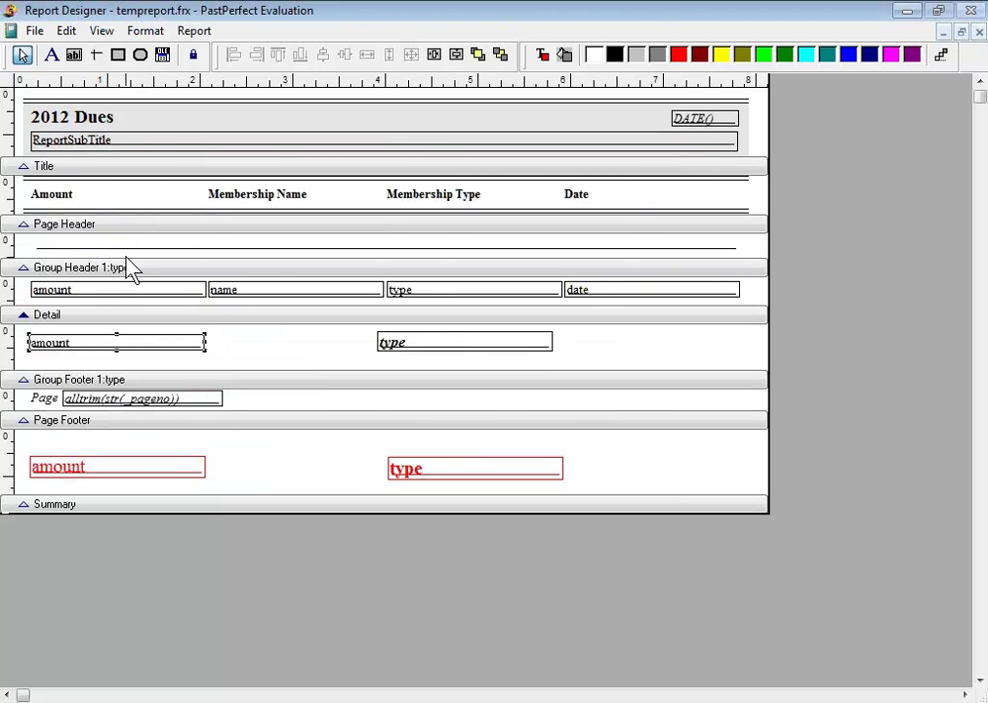
{"action": "left_click", "coordinate": [145, 30]}
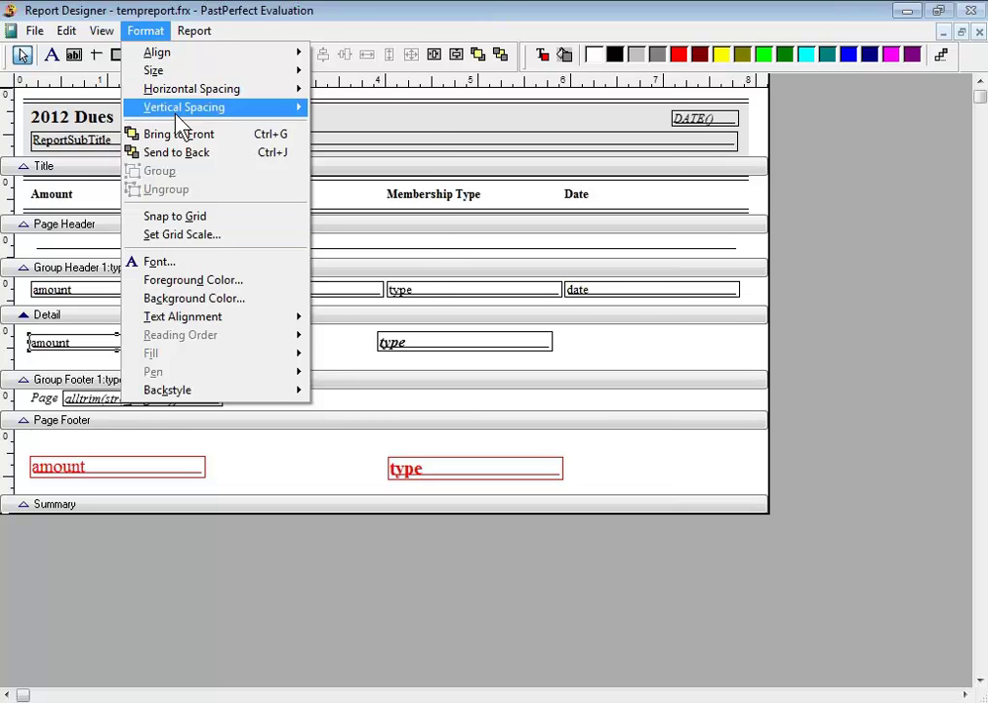
{"action": "left_click", "coordinate": [166, 263]}
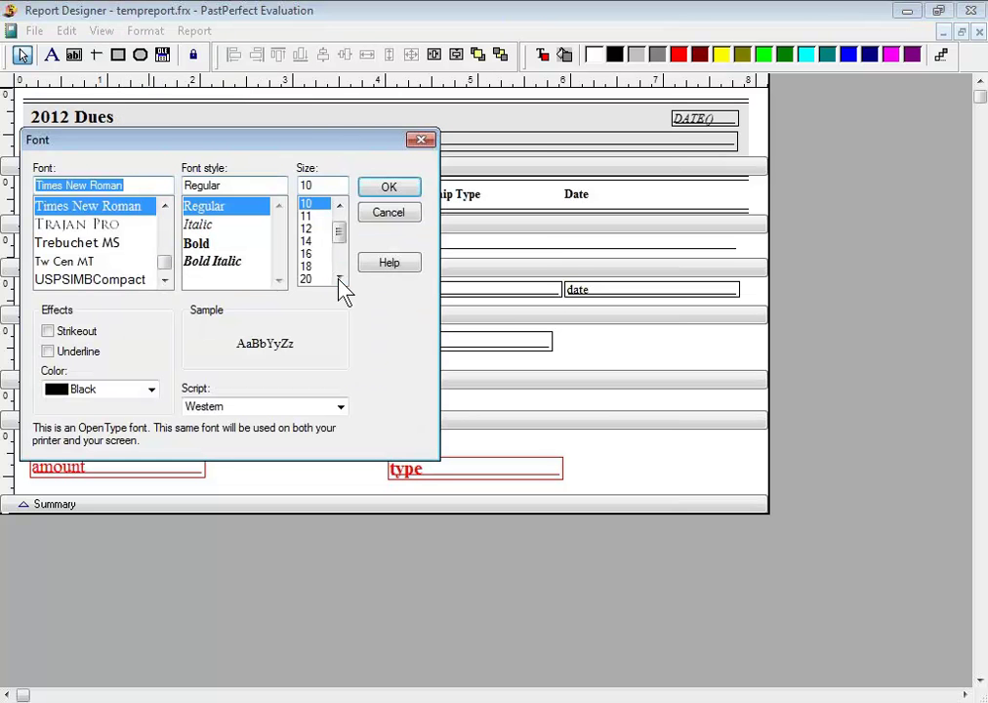
{"action": "left_click", "coordinate": [249, 261]}
{"action": "left_click", "coordinate": [308, 228]}
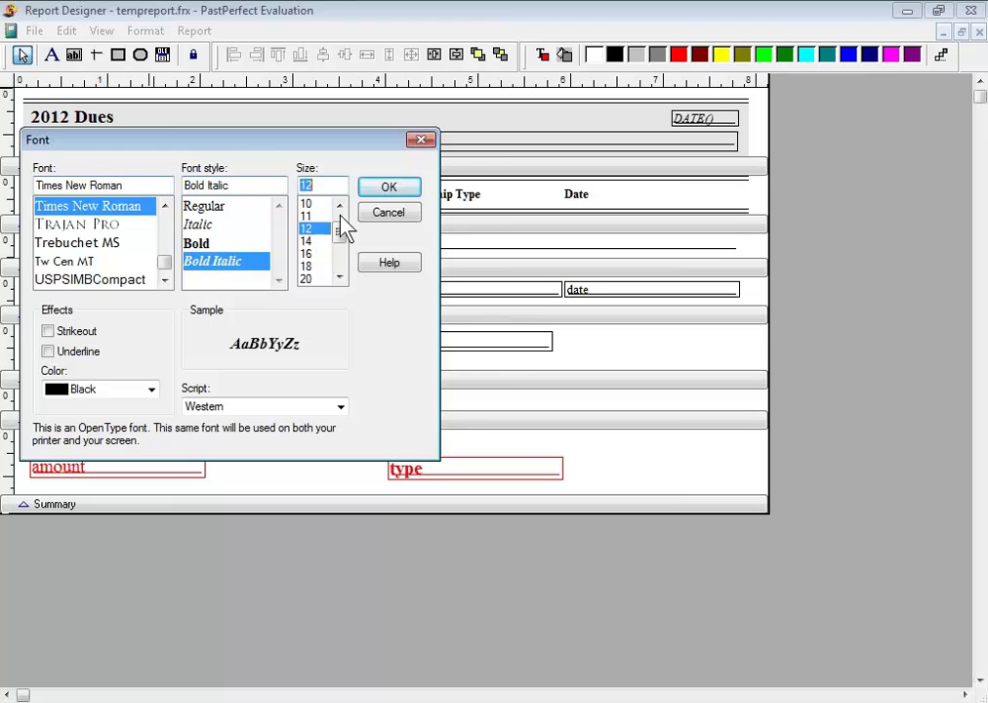
{"action": "left_click", "coordinate": [398, 190]}
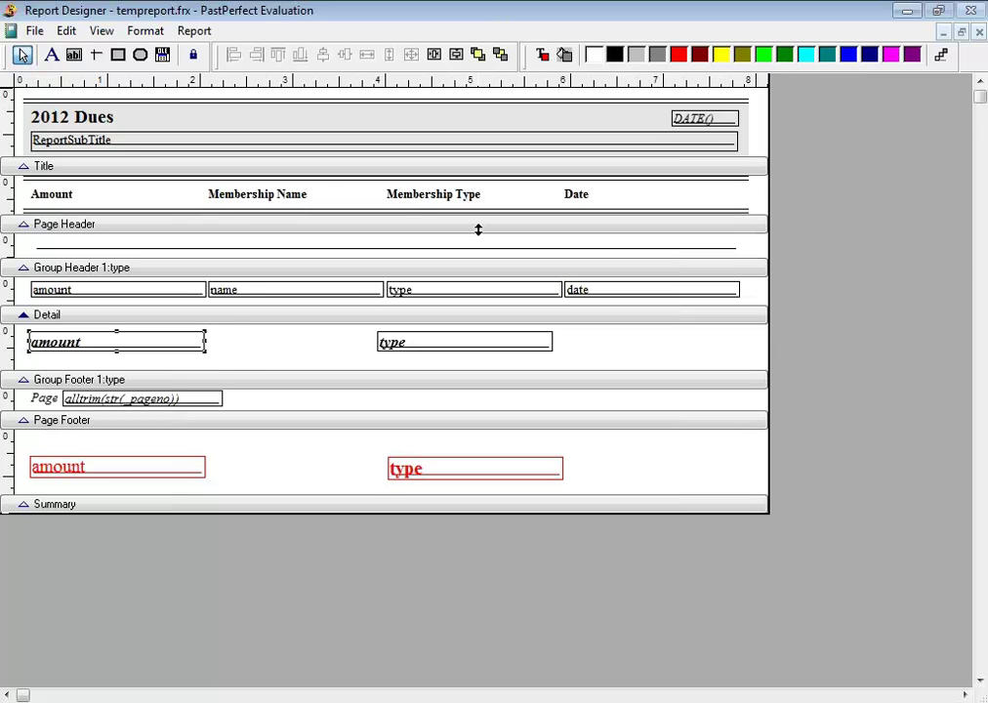
Color the text of the amount and type fields in the Group Footer dark green.
{"action": "left_click", "coordinate": [545, 58]}
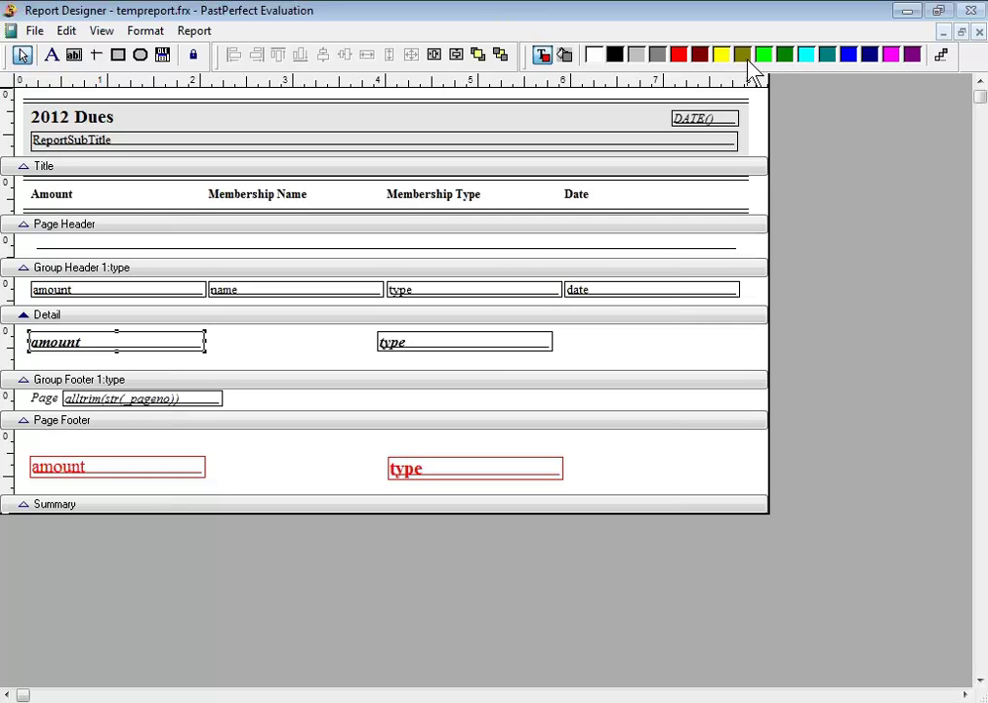
{"action": "left_click", "coordinate": [784, 54]}
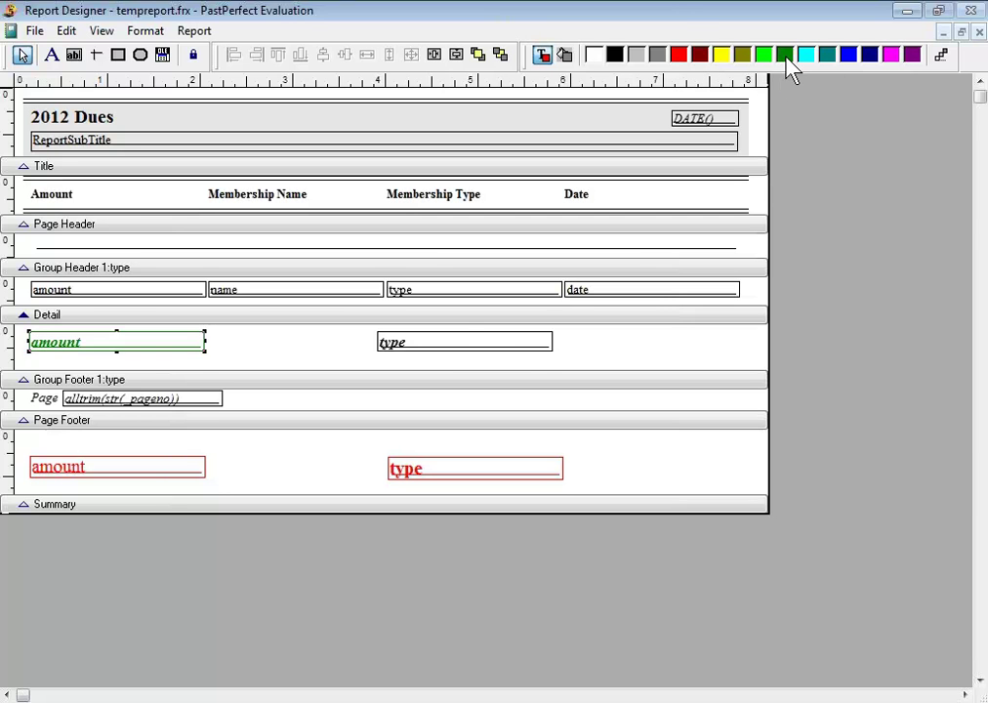
{"action": "left_click", "coordinate": [473, 349]}
{"action": "left_click", "coordinate": [781, 58]}
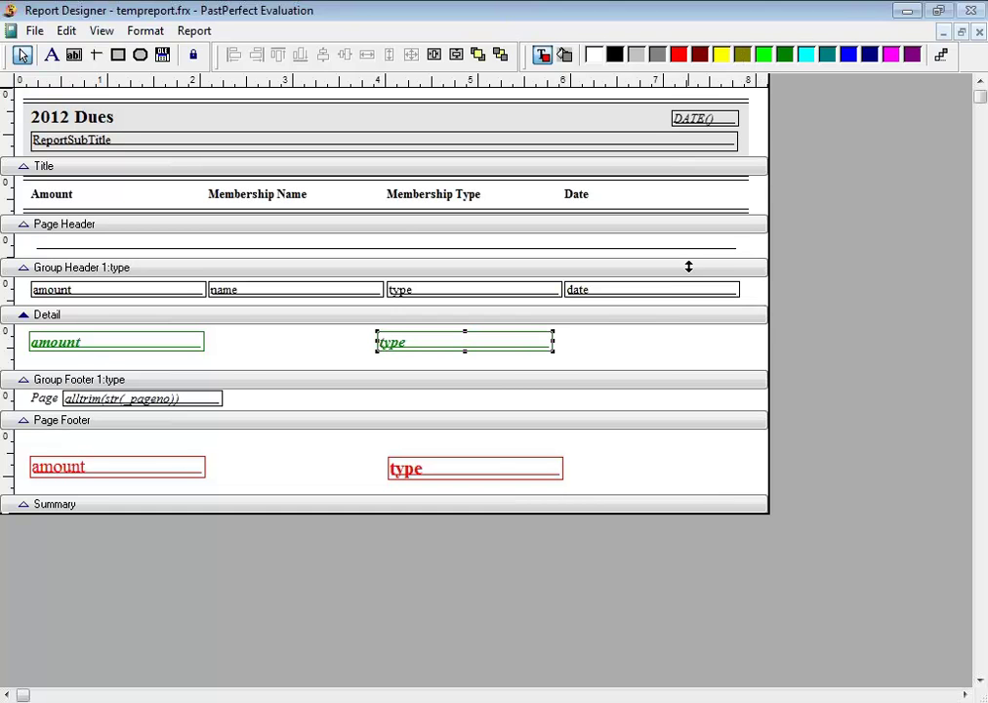
{"action": "left_click", "coordinate": [676, 356]}
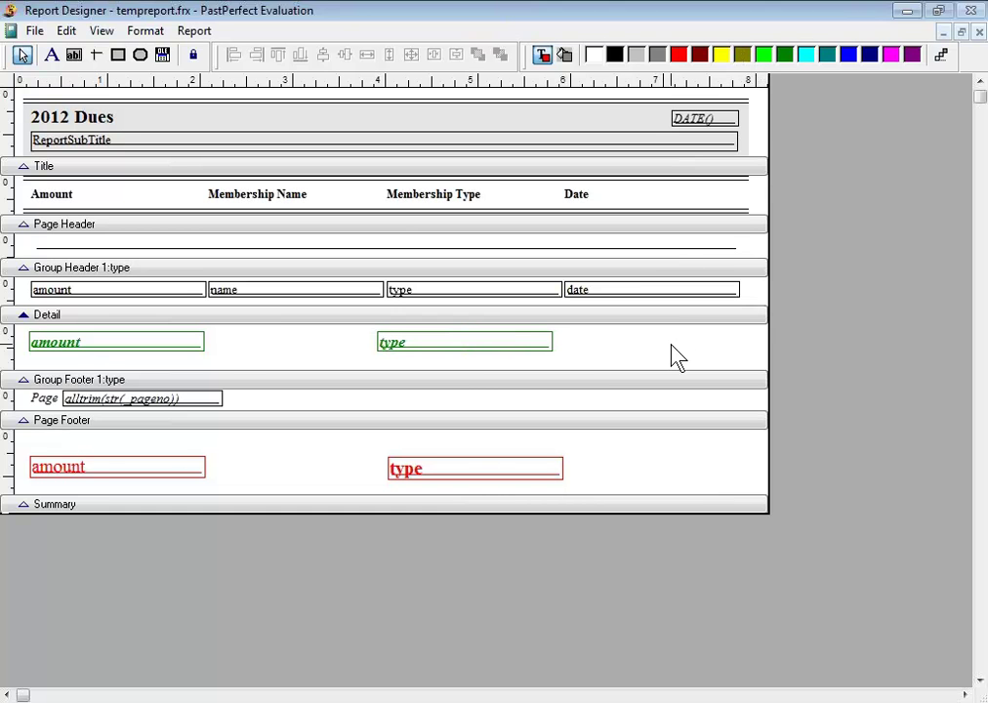
Set the Group Footer amount field to calculate a Sum that resets on Group 1: type.
{"action": "double_click", "coordinate": [516, 351]}
{"action": "double_click", "coordinate": [152, 351]}
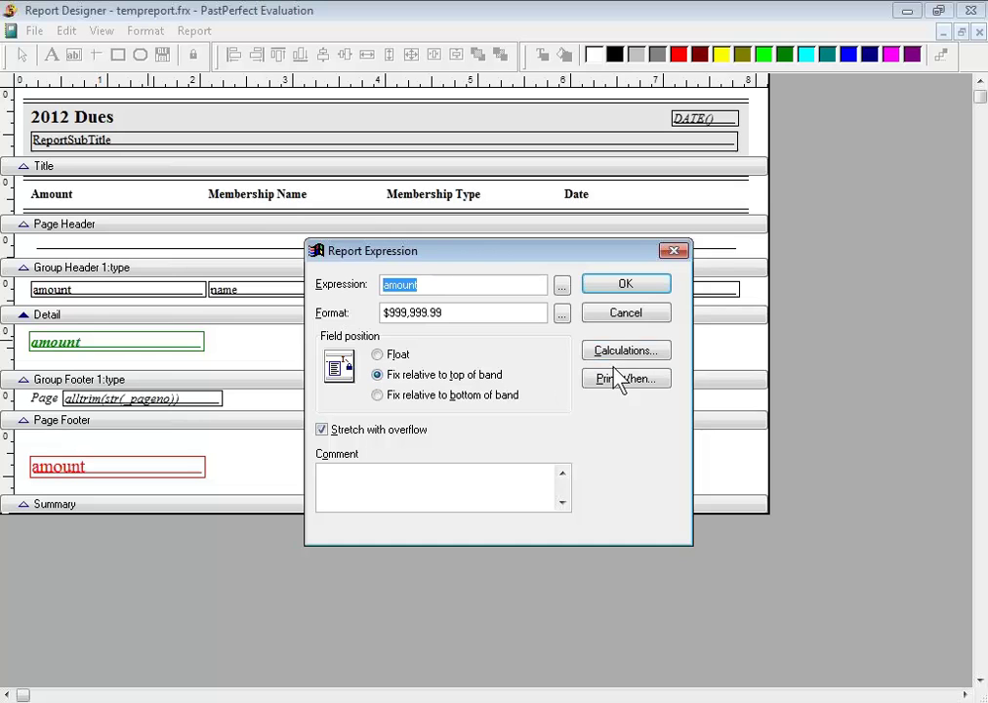
{"action": "left_click", "coordinate": [637, 357]}
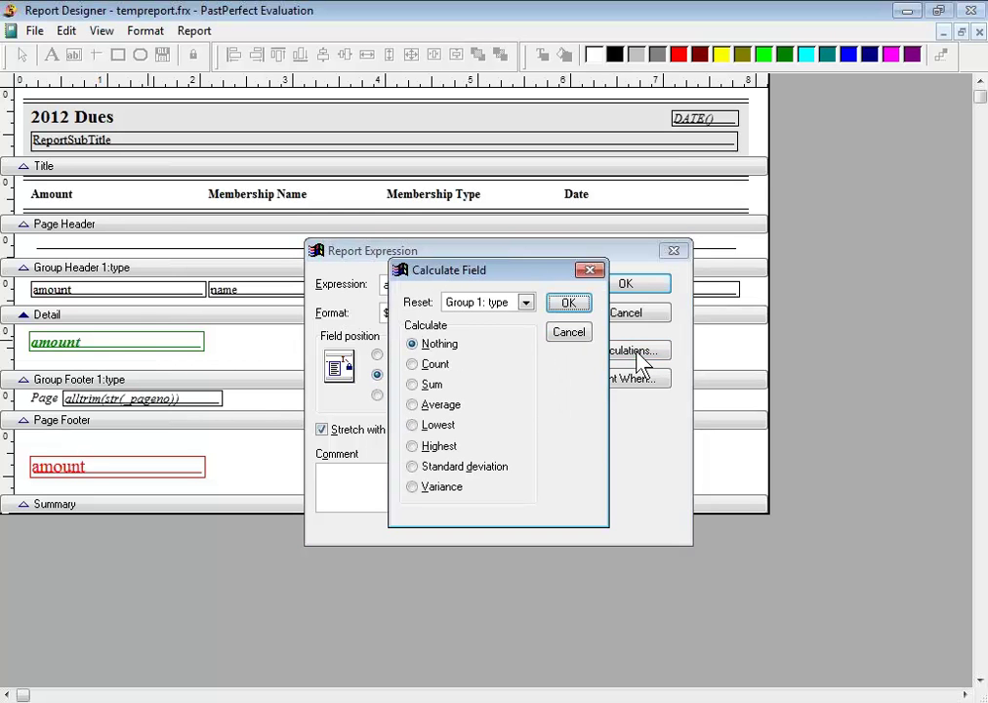
{"action": "left_click", "coordinate": [412, 385]}
{"action": "left_click", "coordinate": [526, 304]}
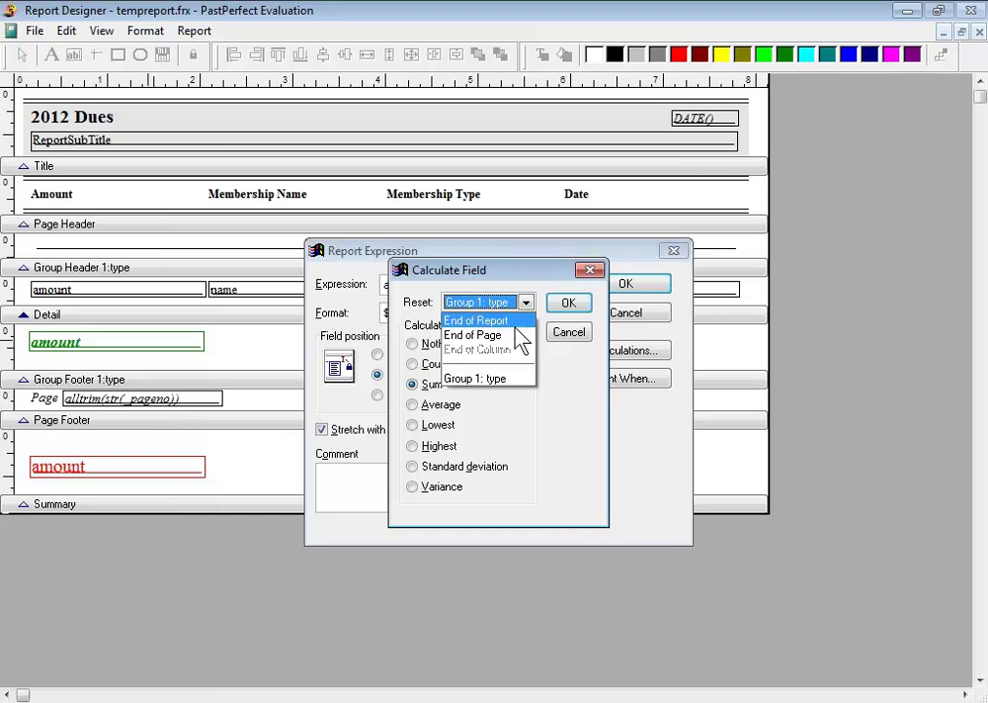
{"action": "left_click", "coordinate": [510, 380]}
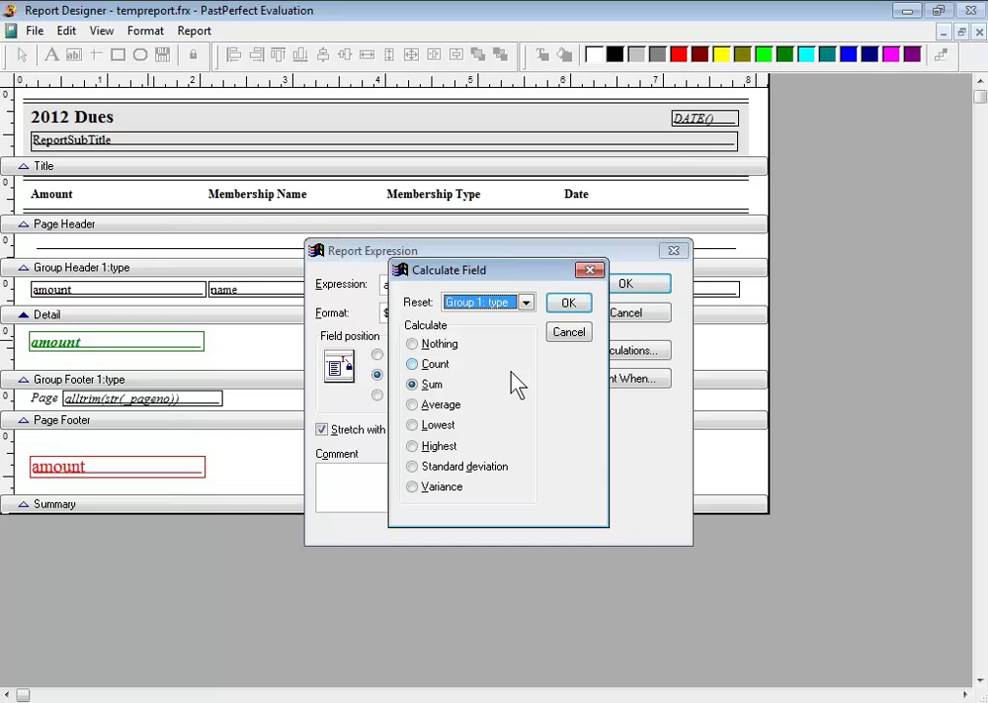
{"action": "left_click", "coordinate": [584, 310]}
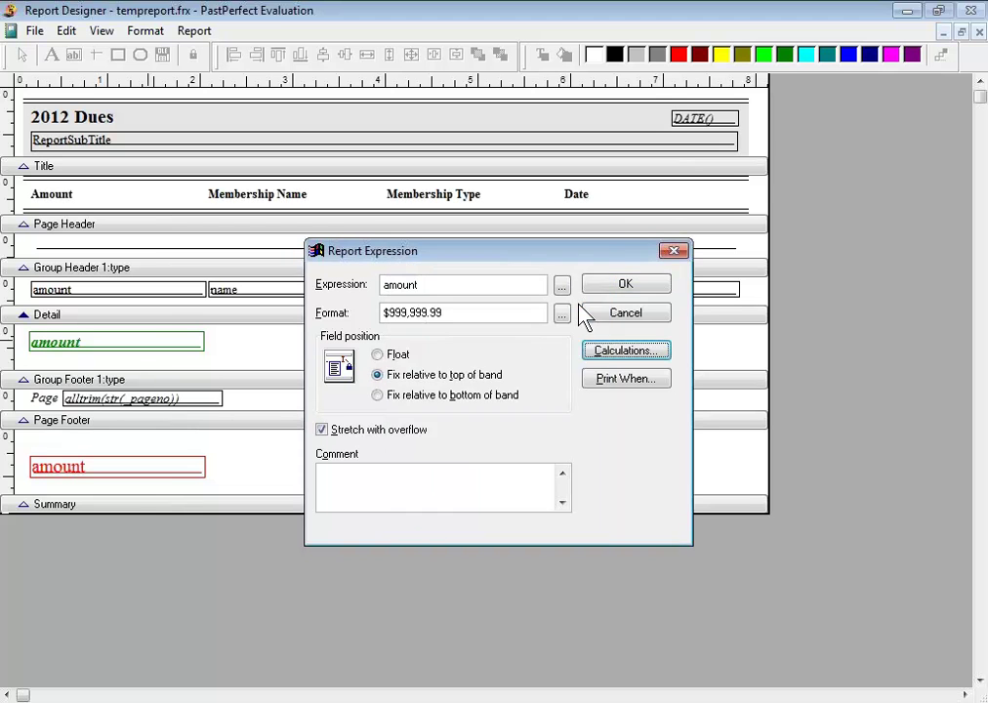
{"action": "left_click", "coordinate": [630, 287]}
Set the Group Footer type field to calculate a Count, keeping the reset on Group 1: type.
{"action": "double_click", "coordinate": [492, 349]}
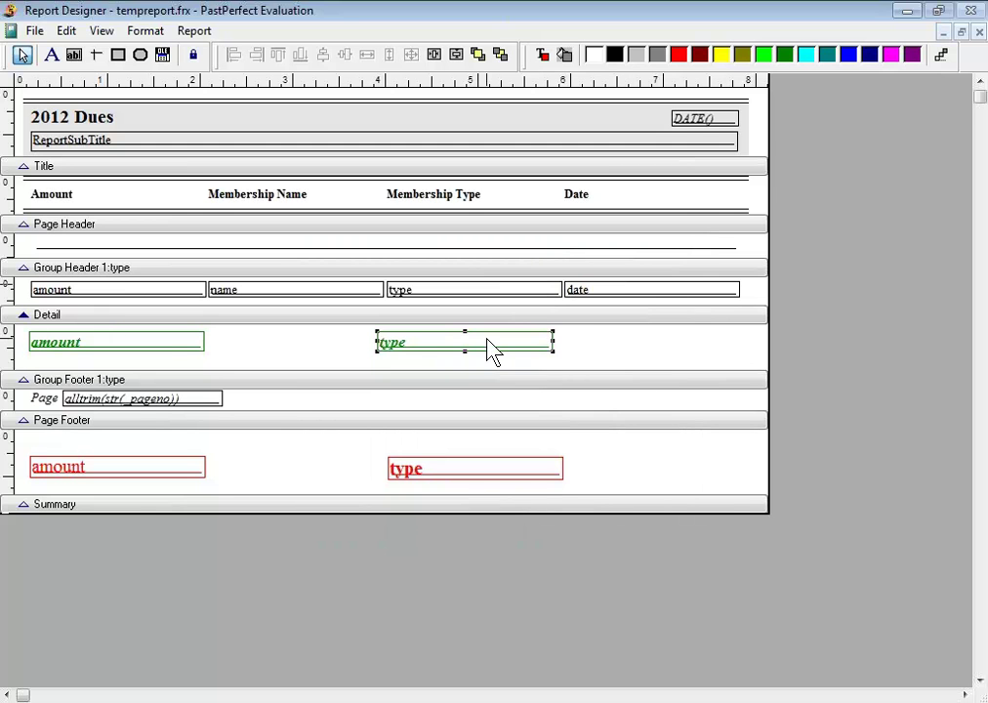
{"action": "left_click", "coordinate": [630, 351]}
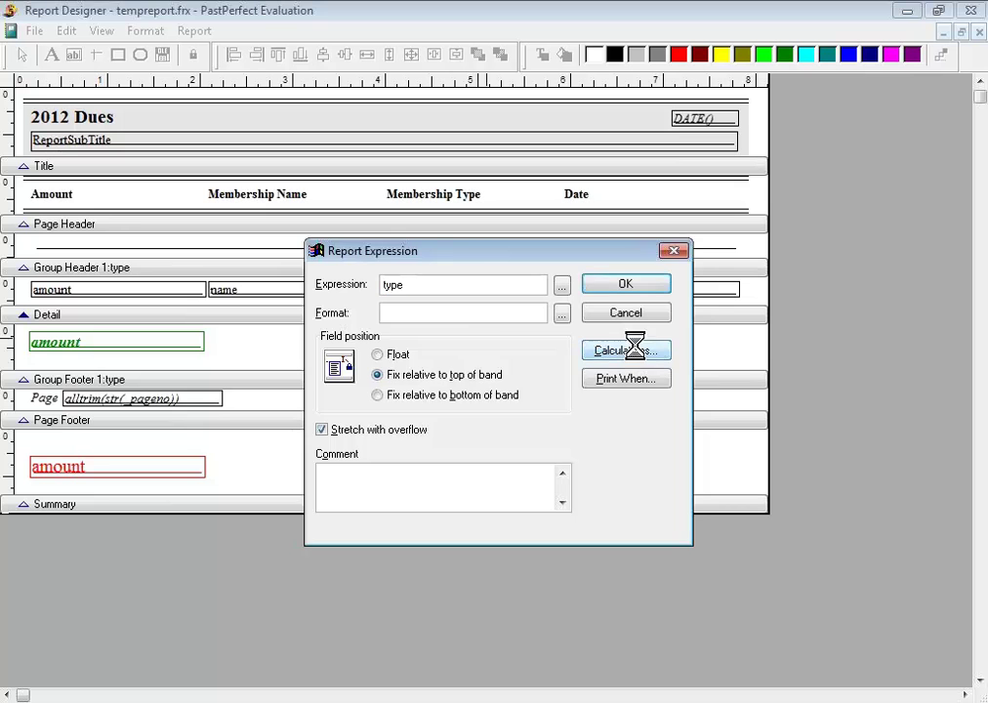
{"action": "left_click", "coordinate": [414, 364]}
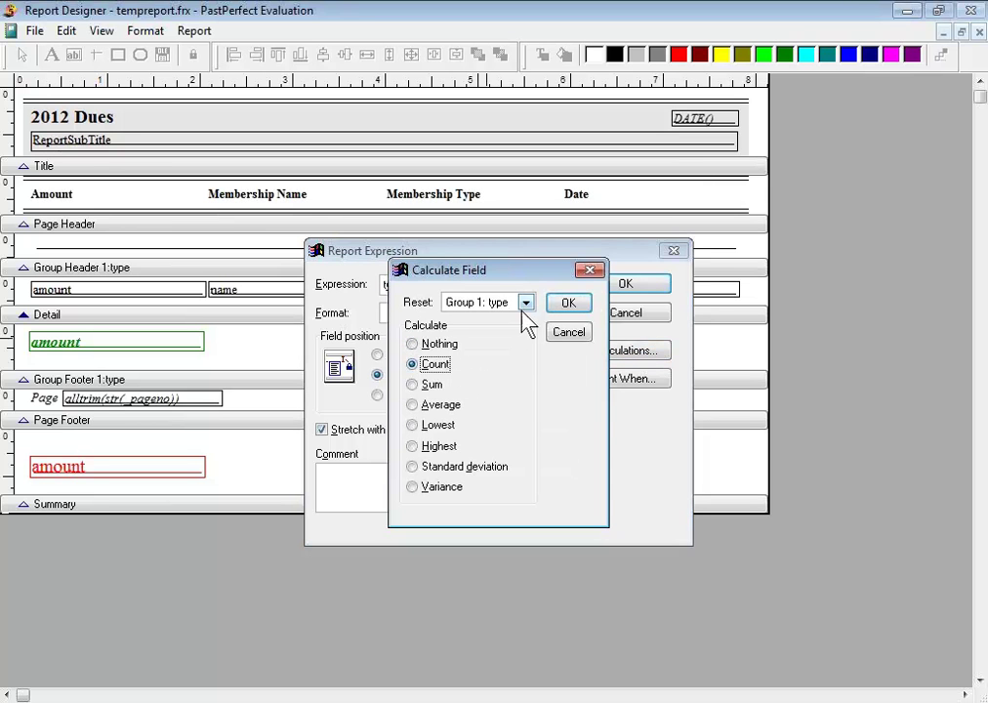
{"action": "left_click", "coordinate": [576, 328]}
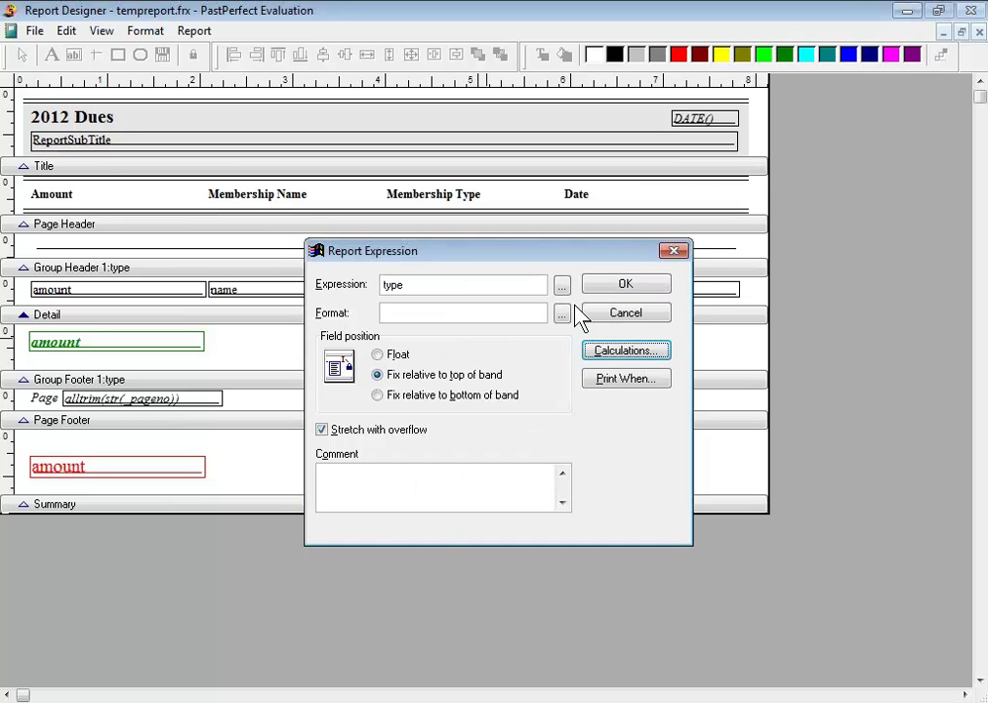
{"action": "left_click", "coordinate": [647, 289]}
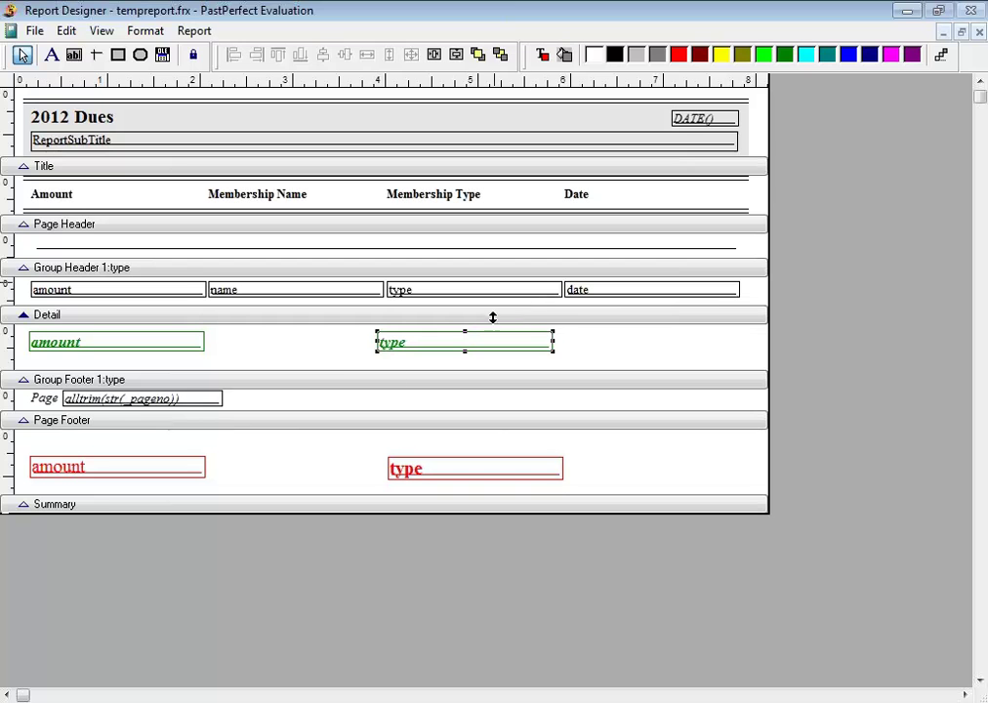
Shrink the Group Footer band to fit closely below its fields, and save and close the report layout.
{"action": "left_click_drag", "start_coordinate": [334, 377], "coordinate": [335, 363]}
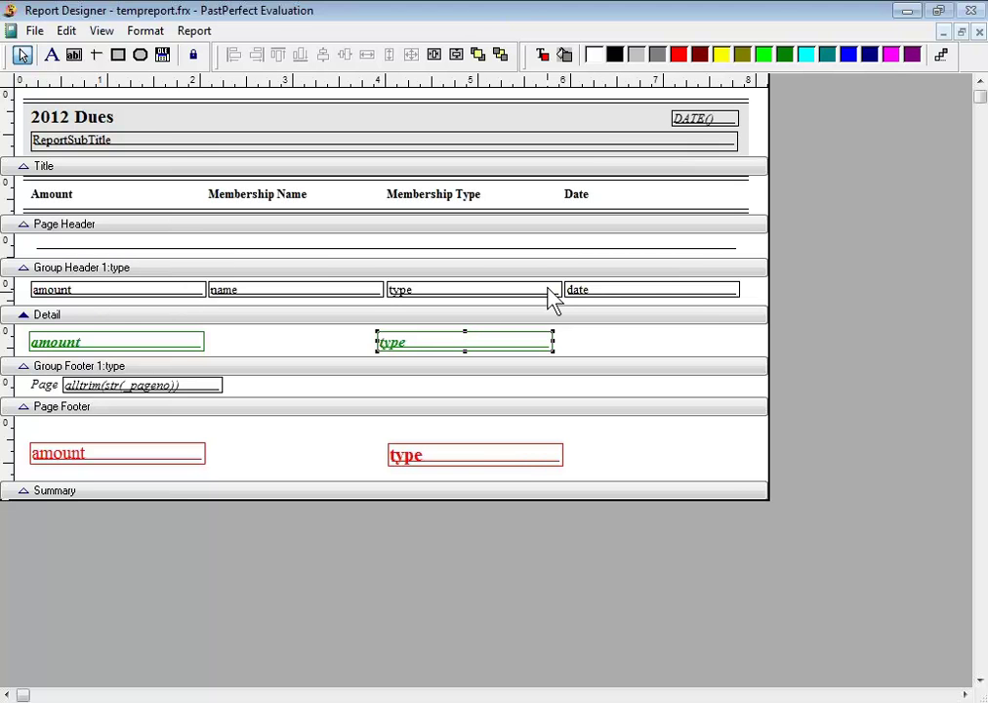
{"action": "left_click", "coordinate": [34, 30]}
{"action": "left_click", "coordinate": [61, 131]}
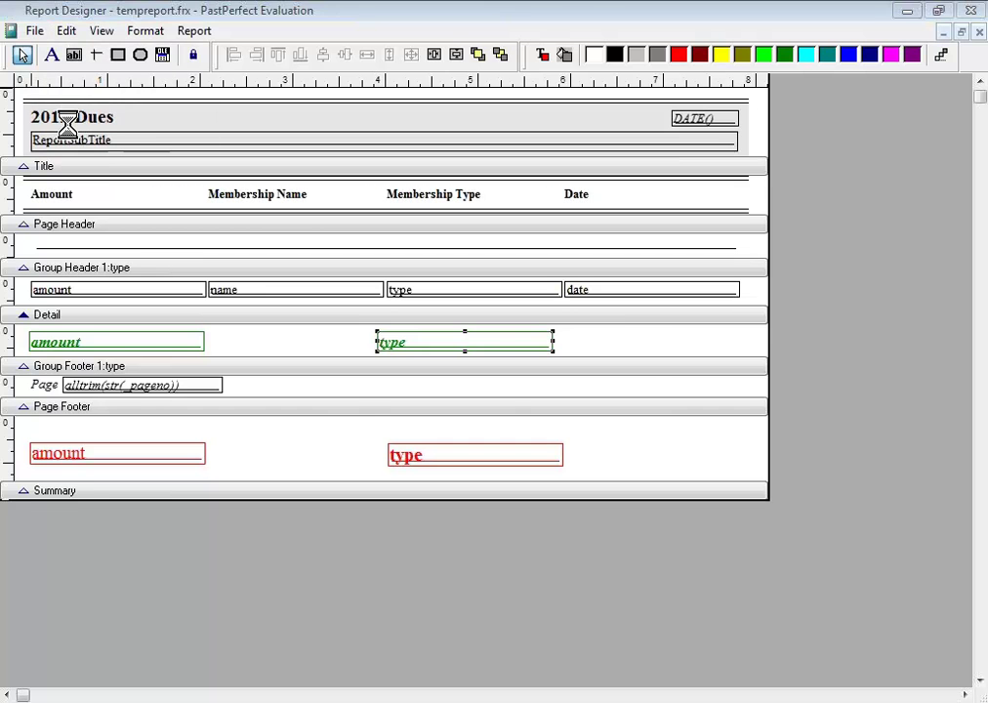
{"action": "left_click", "coordinate": [418, 433]}
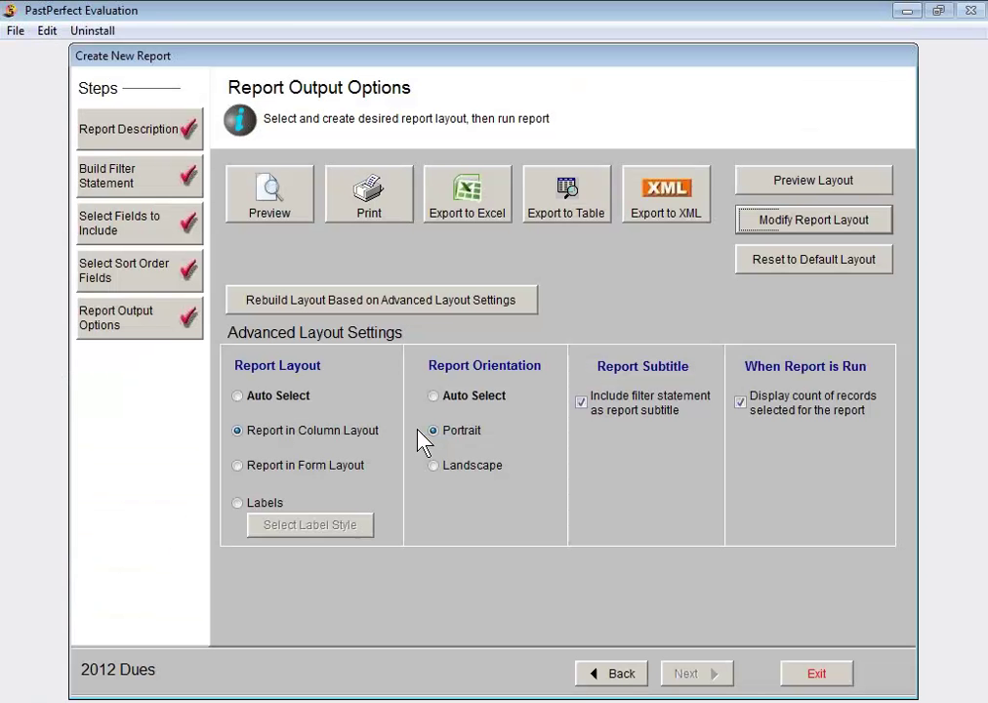
Preview the report to check the sum and count under each membership type, and close the preview.
{"action": "left_click", "coordinate": [282, 201]}
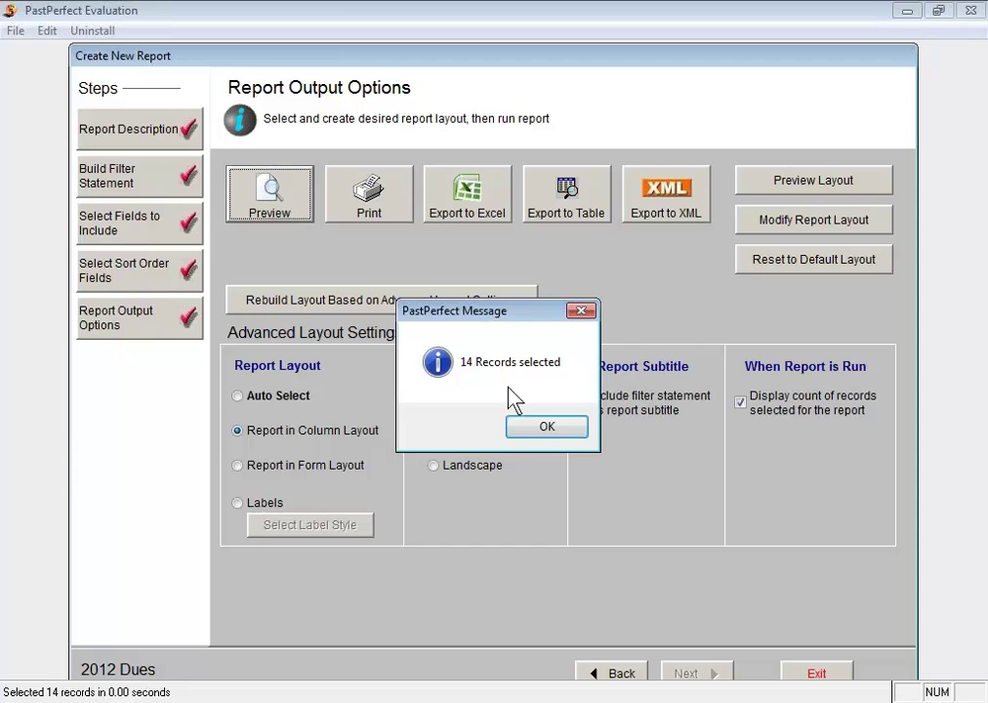
{"action": "left_click", "coordinate": [546, 432]}
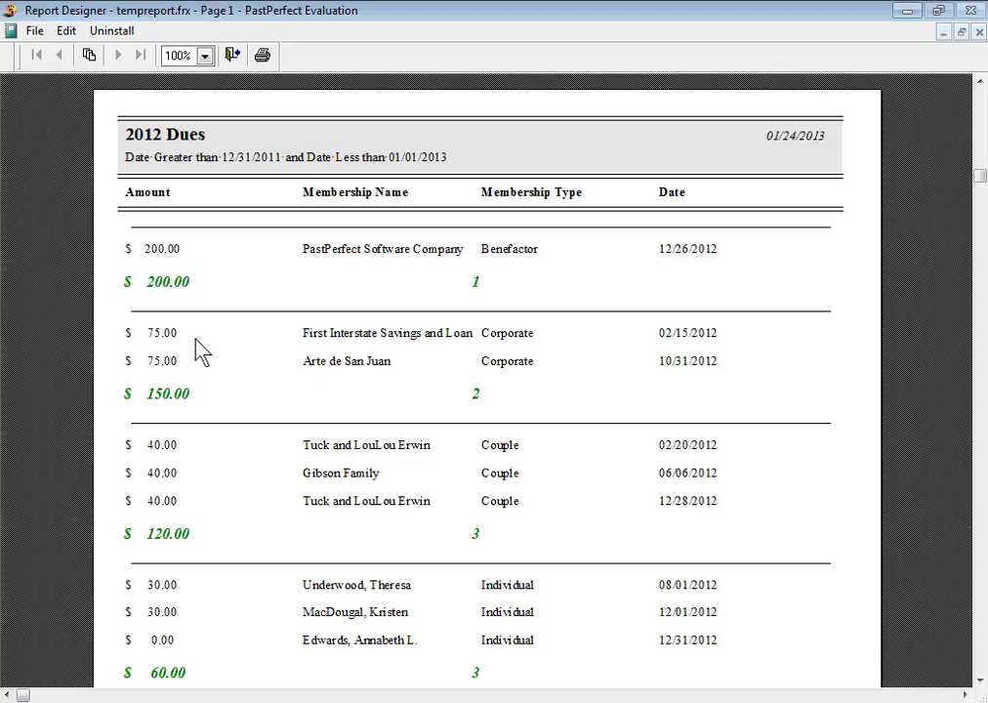
{"action": "left_click", "coordinate": [234, 57]}
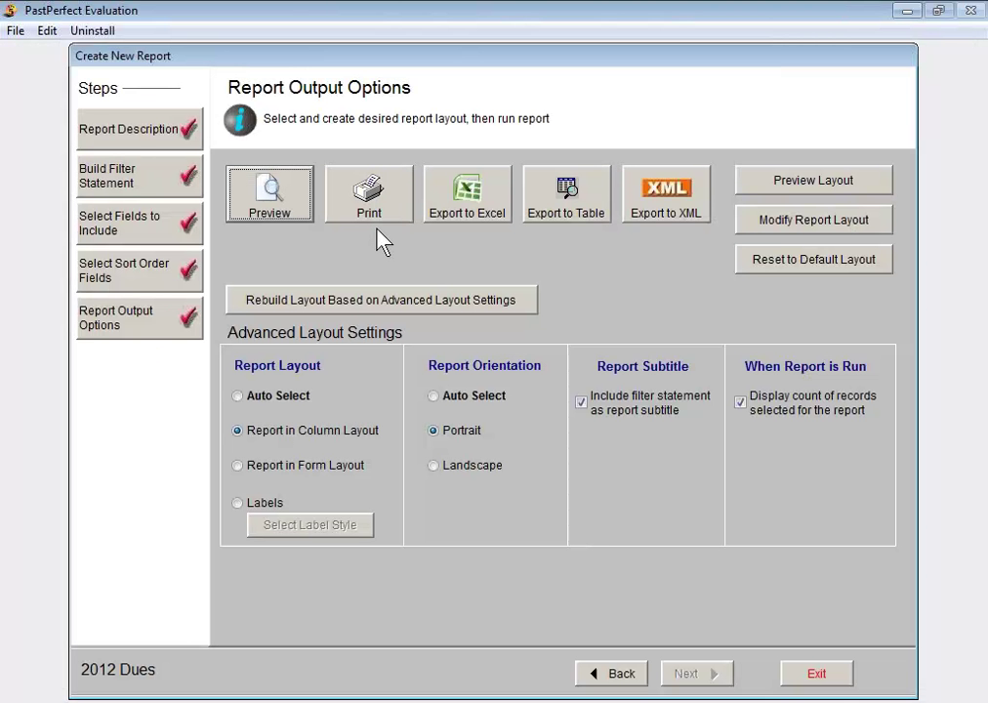
Reopen the report layout for modification and move the Detail type field into the Group Footer between the amount sum and type count fields.
{"action": "left_click", "coordinate": [781, 234]}
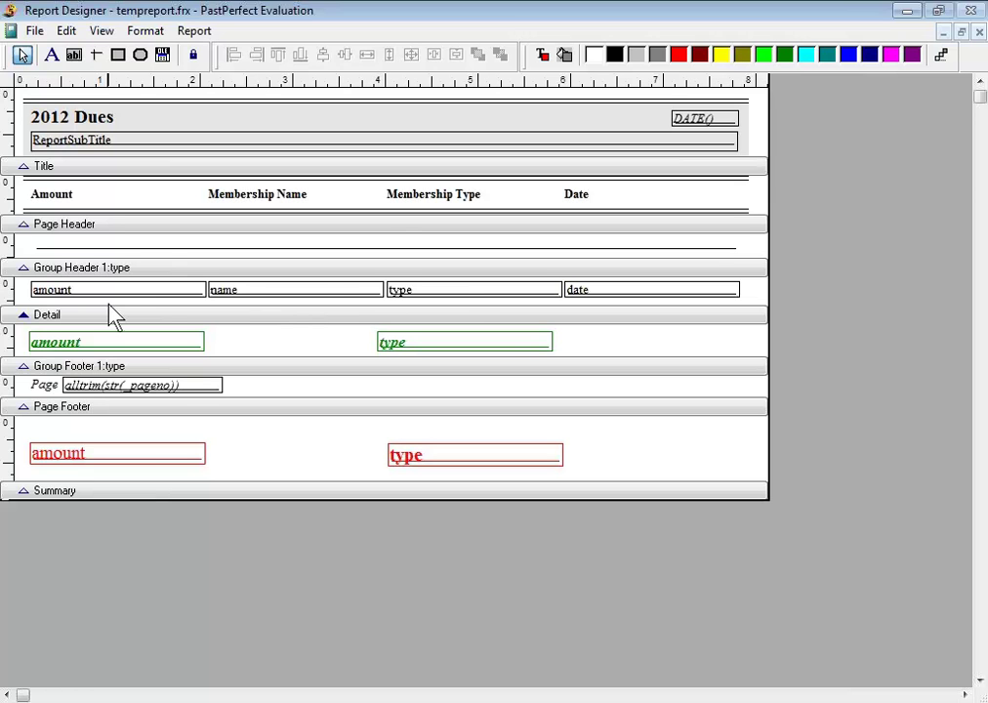
{"action": "left_click", "coordinate": [470, 291]}
{"action": "left_click_drag", "start_coordinate": [468, 288], "coordinate": [300, 345]}
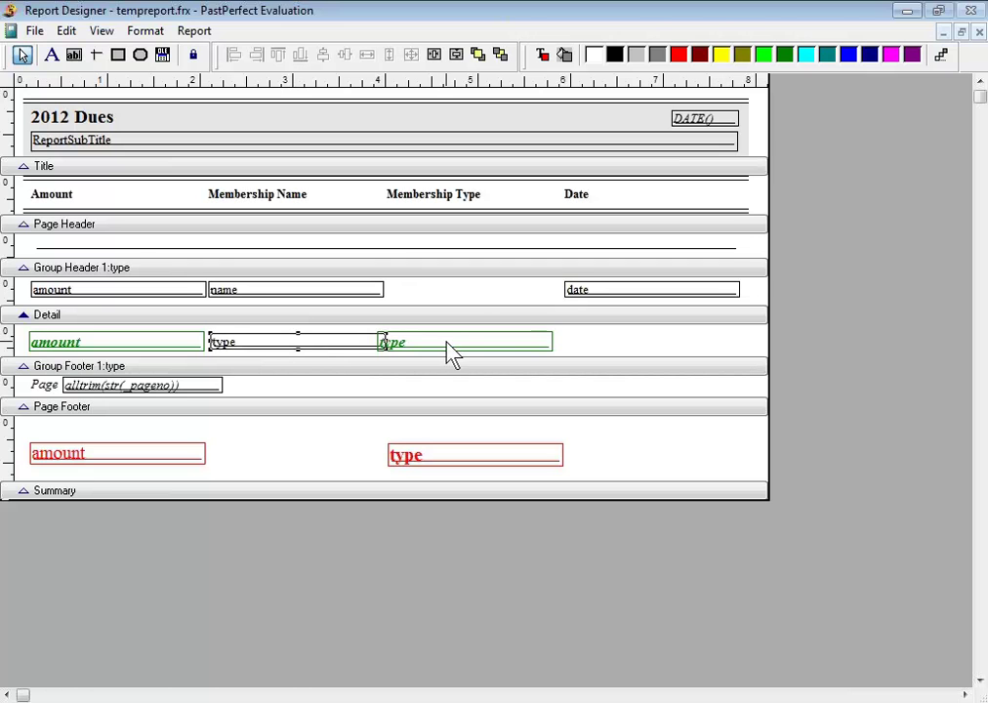
{"action": "left_click_drag", "start_coordinate": [449, 351], "coordinate": [475, 354]}
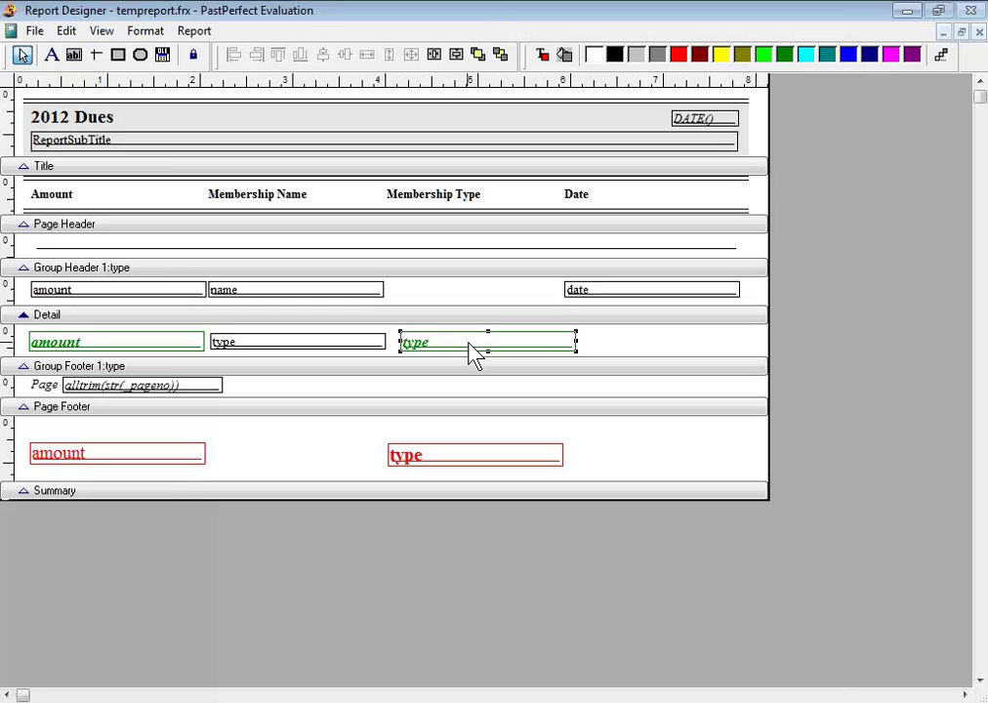
{"action": "left_click_drag", "start_coordinate": [465, 352], "coordinate": [454, 353]}
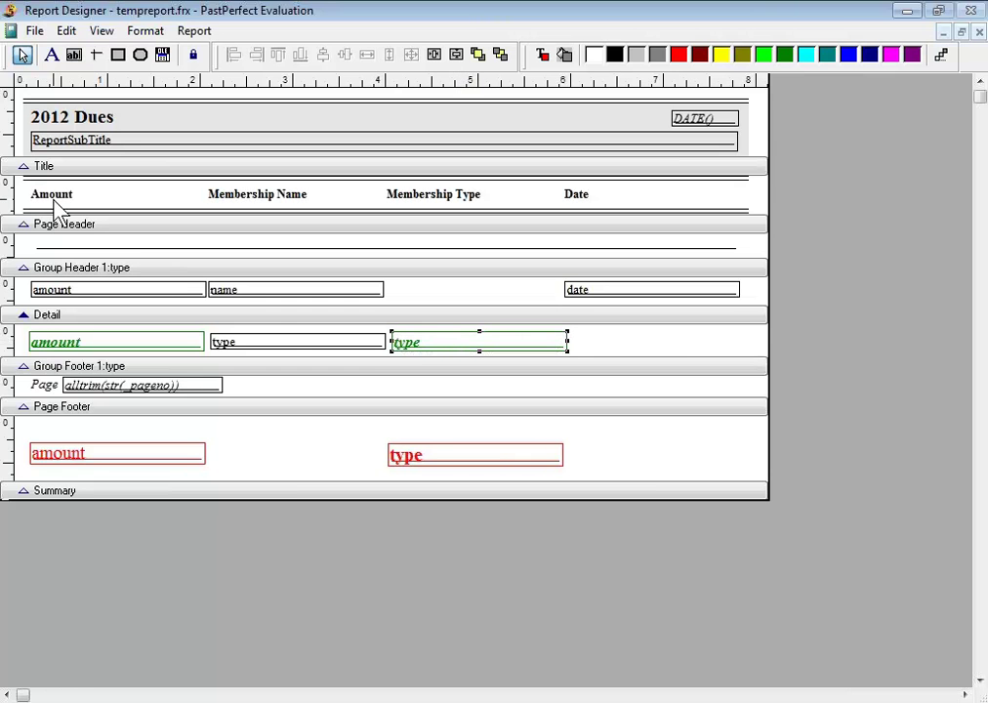
Delete the Amount, Membership Name and Membership Type headings from the Page Header band.
{"action": "left_click", "coordinate": [56, 199], "text": "shift"}
{"action": "left_click", "coordinate": [55, 199]}
{"action": "key", "text": "Delete"}
{"action": "left_click", "coordinate": [244, 200]}
{"action": "key", "text": "Delete"}
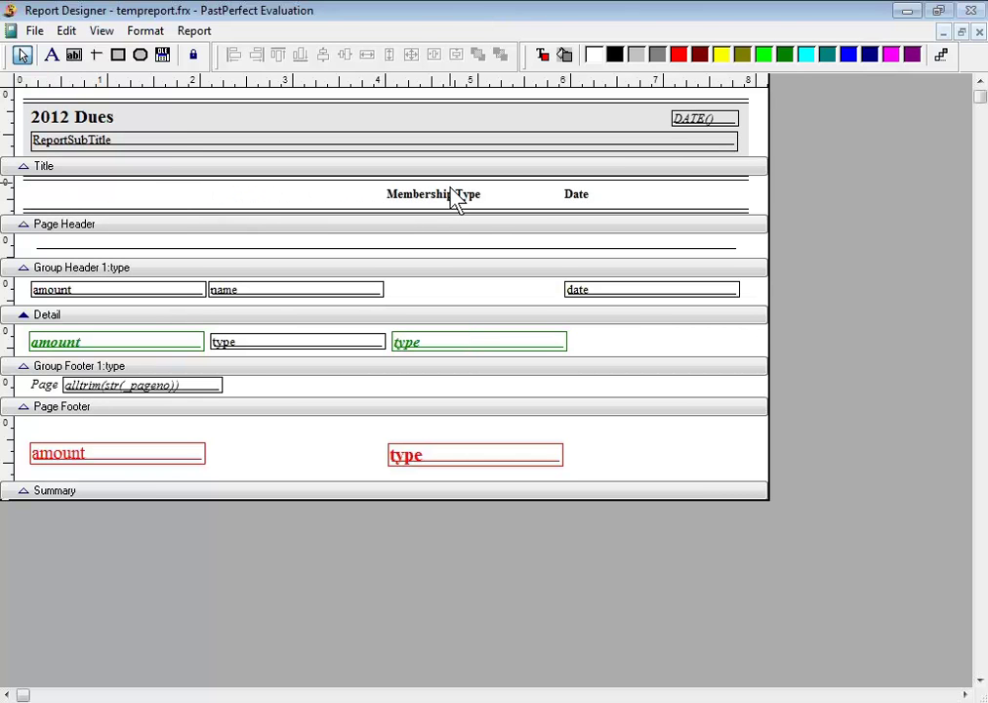
{"action": "left_click", "coordinate": [454, 199]}
{"action": "key", "text": "Delete"}
Delete the horizontal lines above and below the headings in the Page Header band.
{"action": "left_click", "coordinate": [584, 199]}
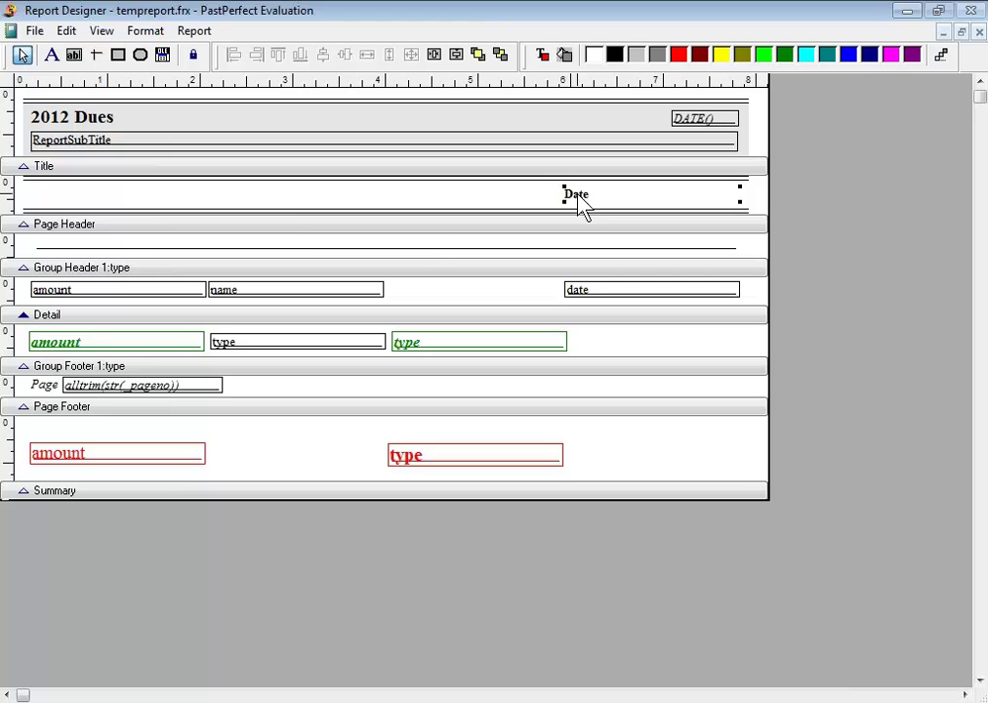
{"action": "left_click", "coordinate": [292, 209]}
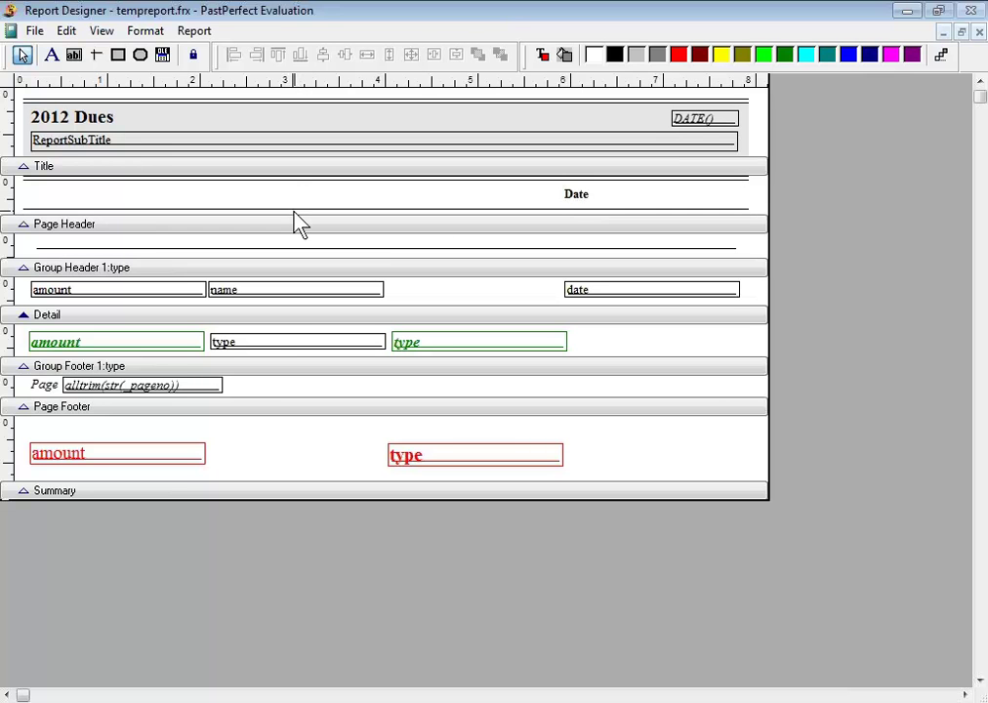
{"action": "key", "text": "Delete"}
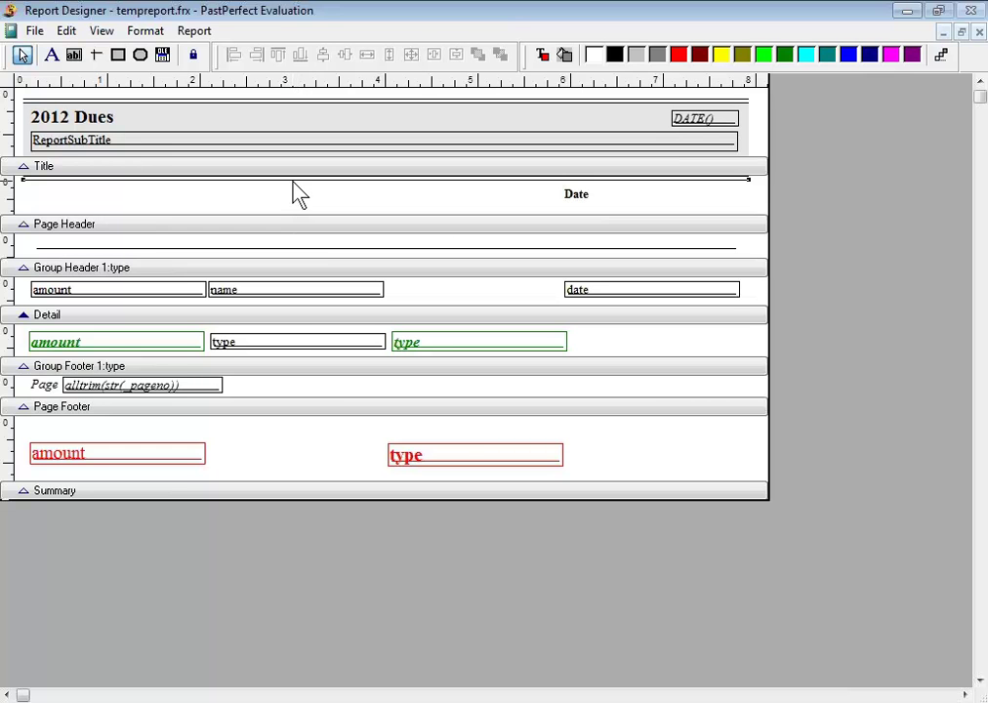
{"action": "left_click", "coordinate": [294, 192]}
{"action": "key", "text": "Delete"}
Delete the Date heading and shrink the Page Header band until it is nearly collapsed.
{"action": "left_click_drag", "start_coordinate": [297, 222], "coordinate": [299, 194]}
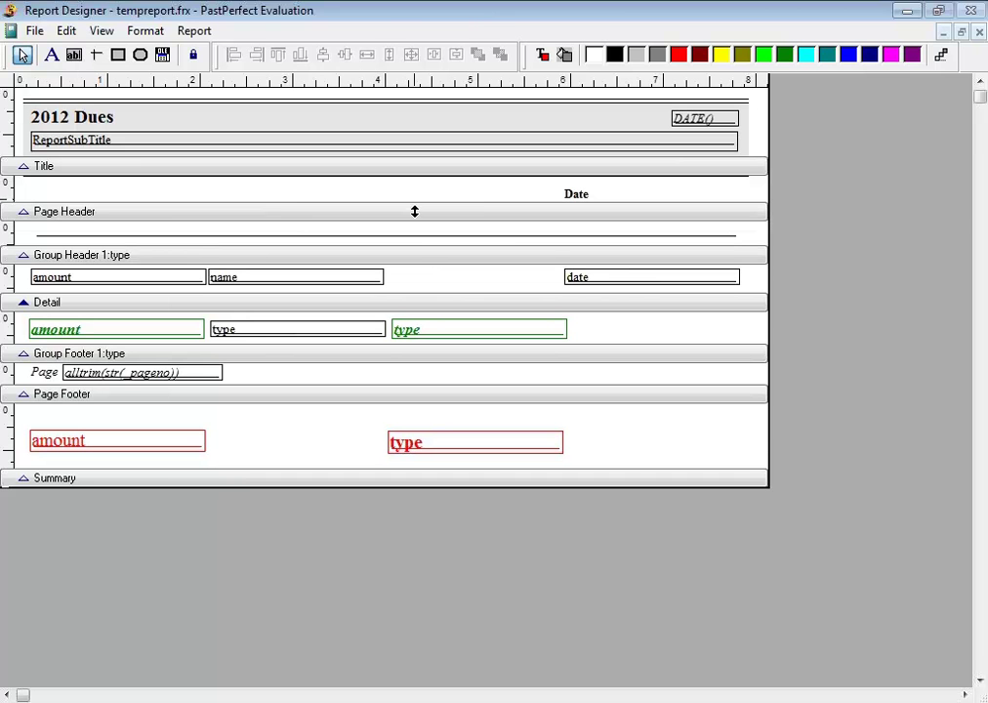
{"action": "left_click_drag", "start_coordinate": [412, 211], "coordinate": [418, 221]}
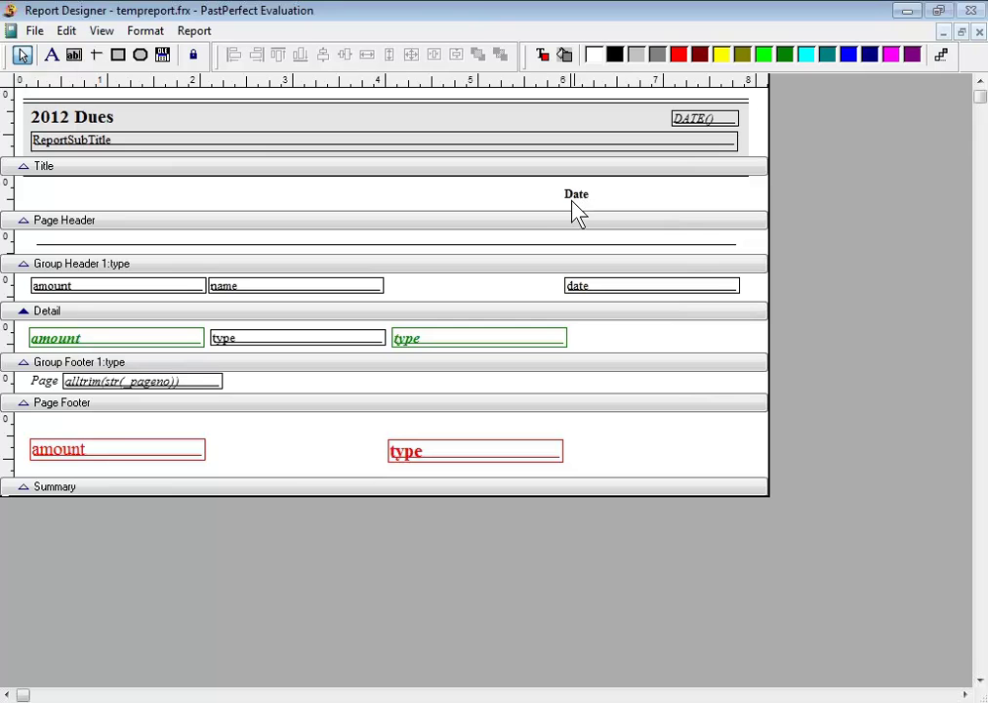
{"action": "left_click", "coordinate": [579, 199]}
{"action": "key", "text": "Delete"}
{"action": "left_click_drag", "start_coordinate": [537, 220], "coordinate": [530, 195]}
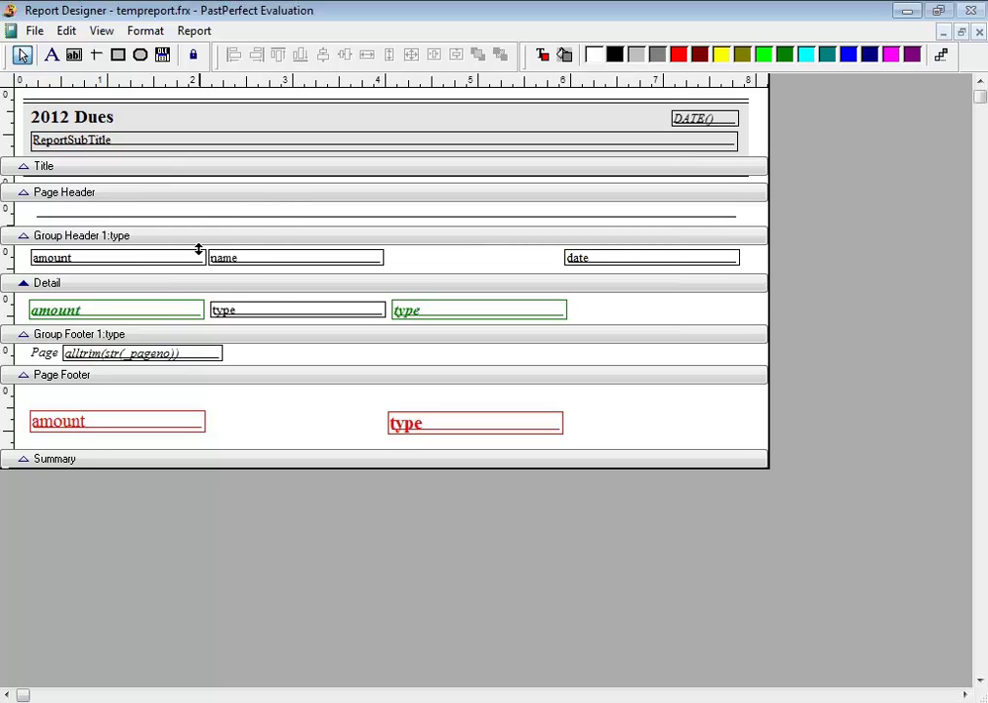
Delete the amount, name and date fields from the Detail band and collapse the band completely.
{"action": "left_click", "coordinate": [149, 260]}
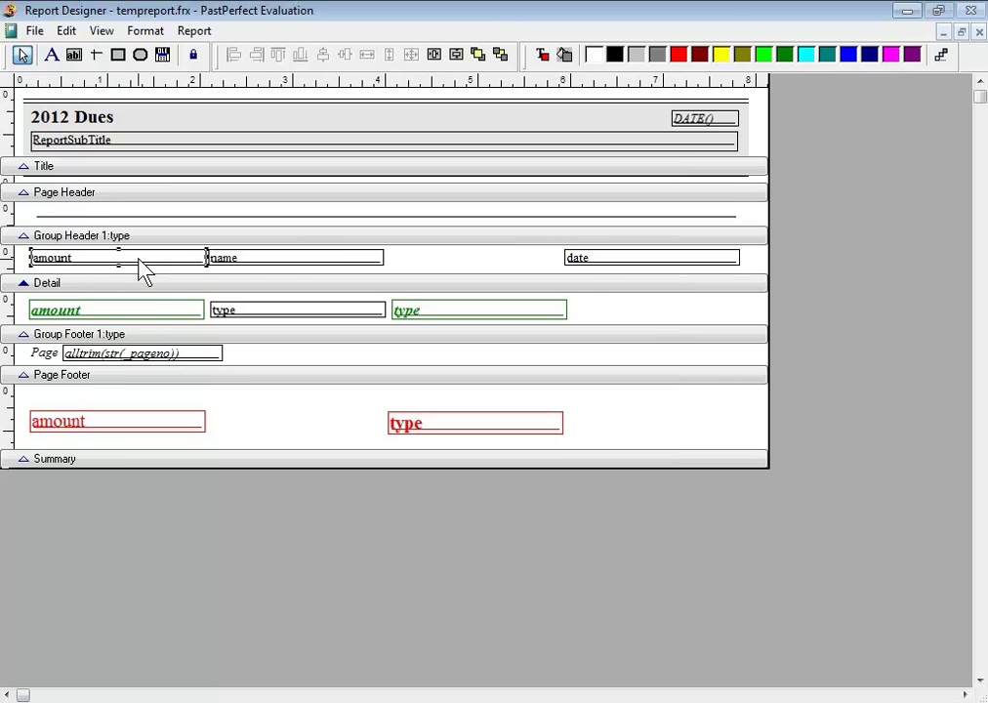
{"action": "key", "text": "Delete"}
{"action": "left_click", "coordinate": [247, 260]}
{"action": "key", "text": "Delete"}
{"action": "left_click", "coordinate": [585, 258]}
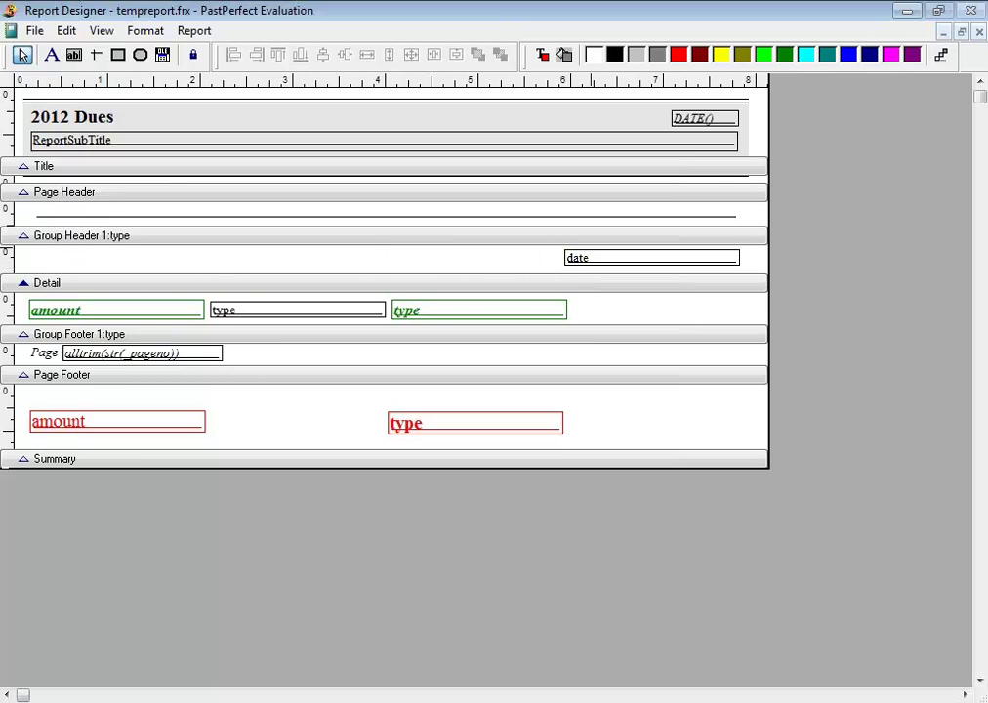
{"action": "key", "text": "Delete"}
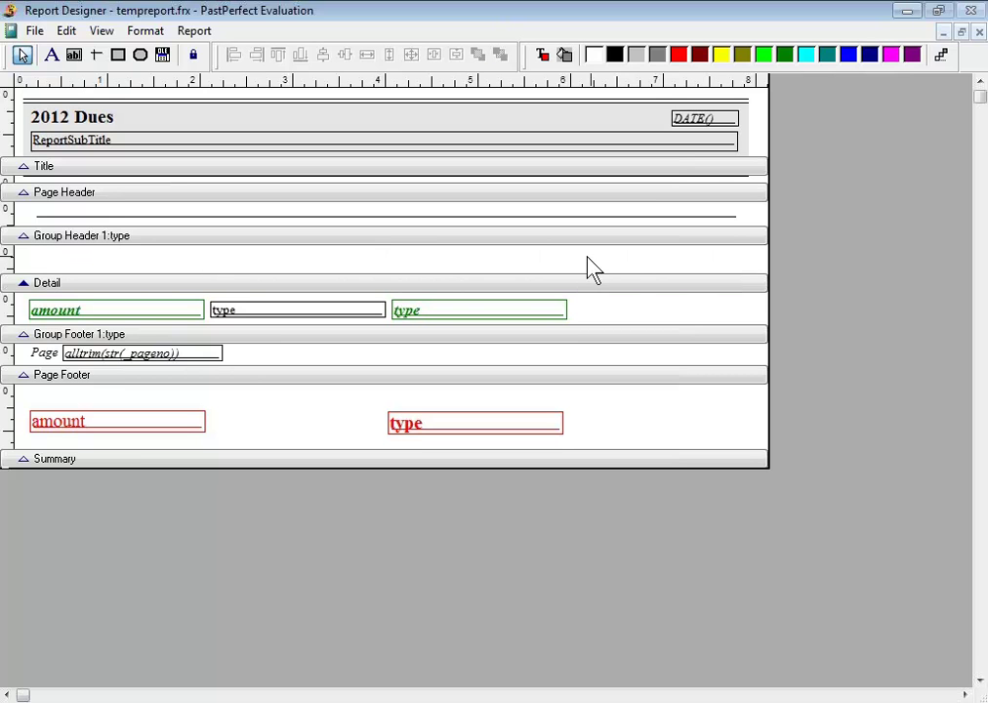
{"action": "left_click", "coordinate": [305, 284]}
{"action": "left_click_drag", "start_coordinate": [305, 286], "coordinate": [305, 250]}
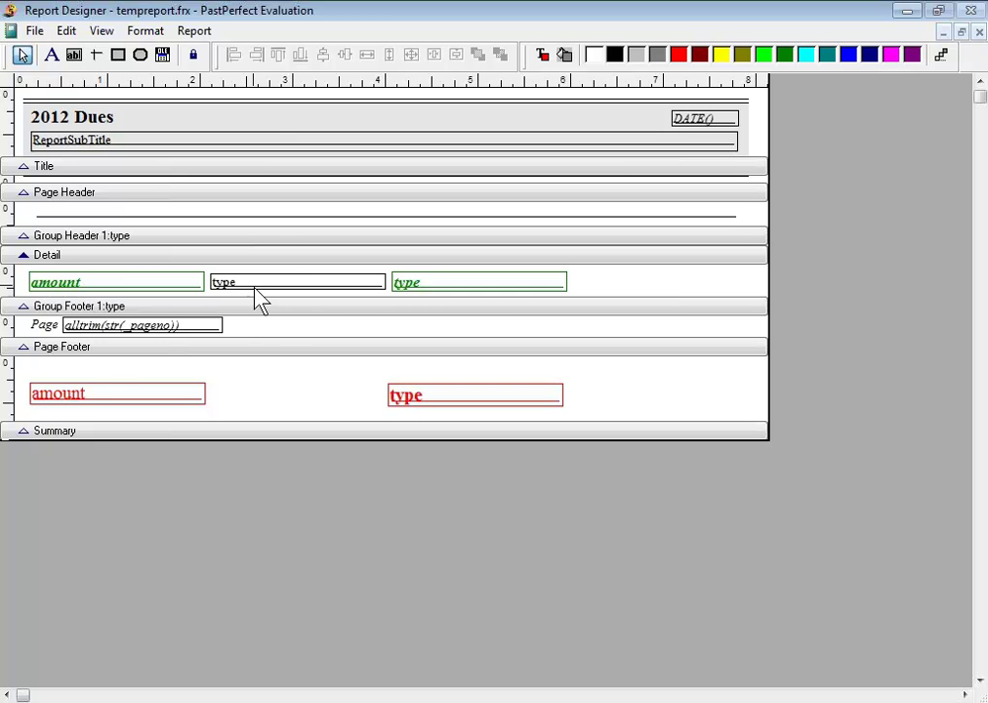
Close the report layout and save its changes.
{"action": "left_click", "coordinate": [464, 292]}
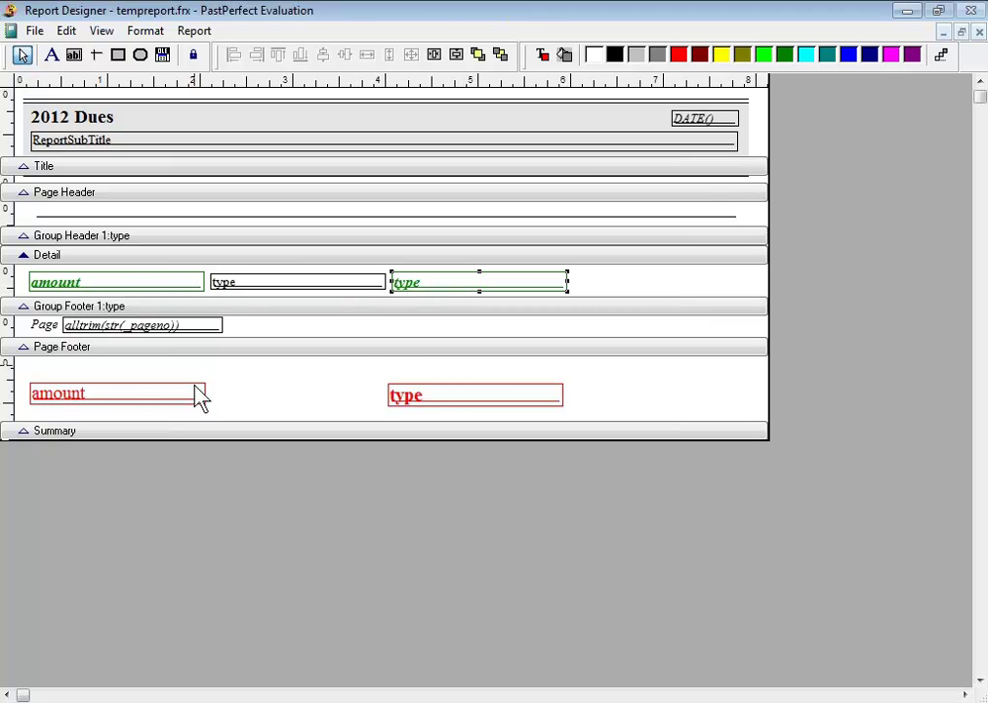
{"action": "left_click", "coordinate": [35, 30]}
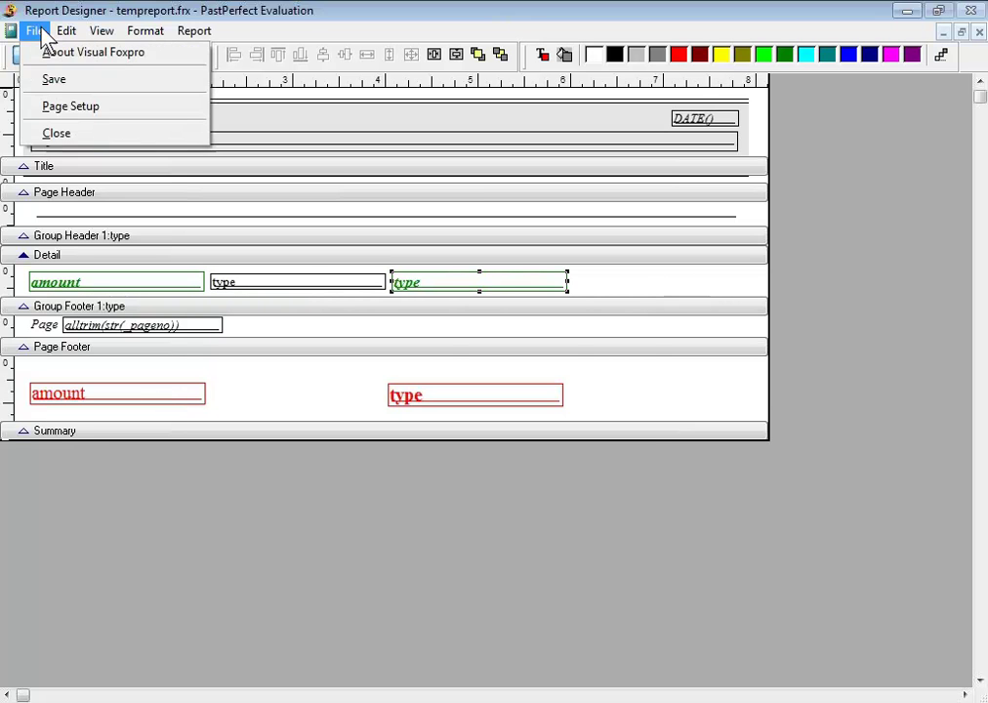
{"action": "left_click", "coordinate": [81, 135]}
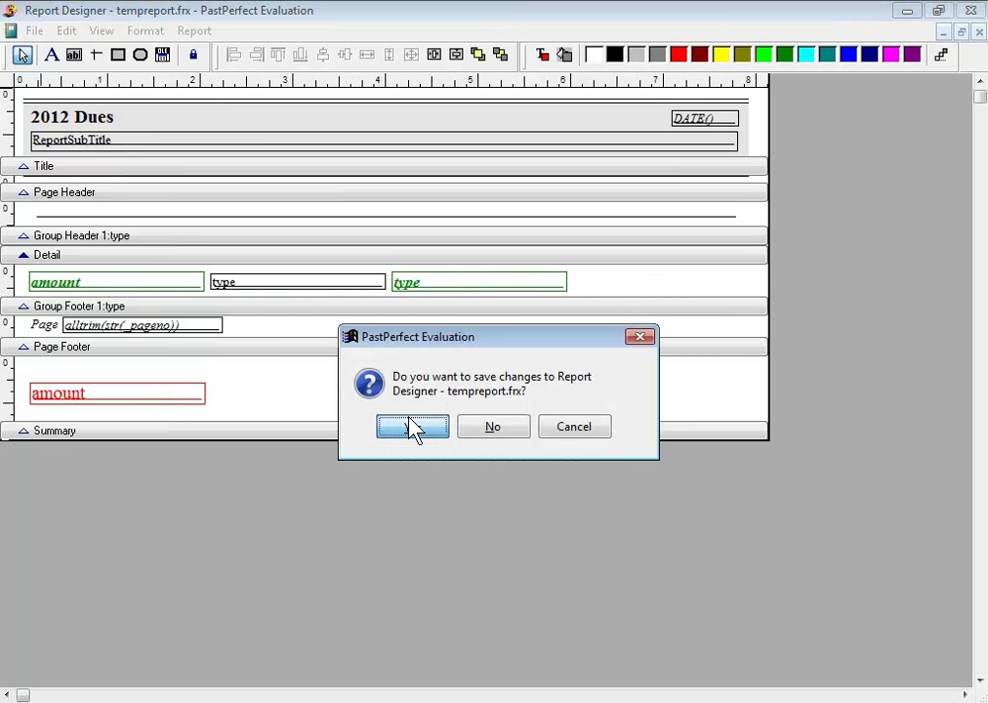
{"action": "left_click", "coordinate": [410, 427]}
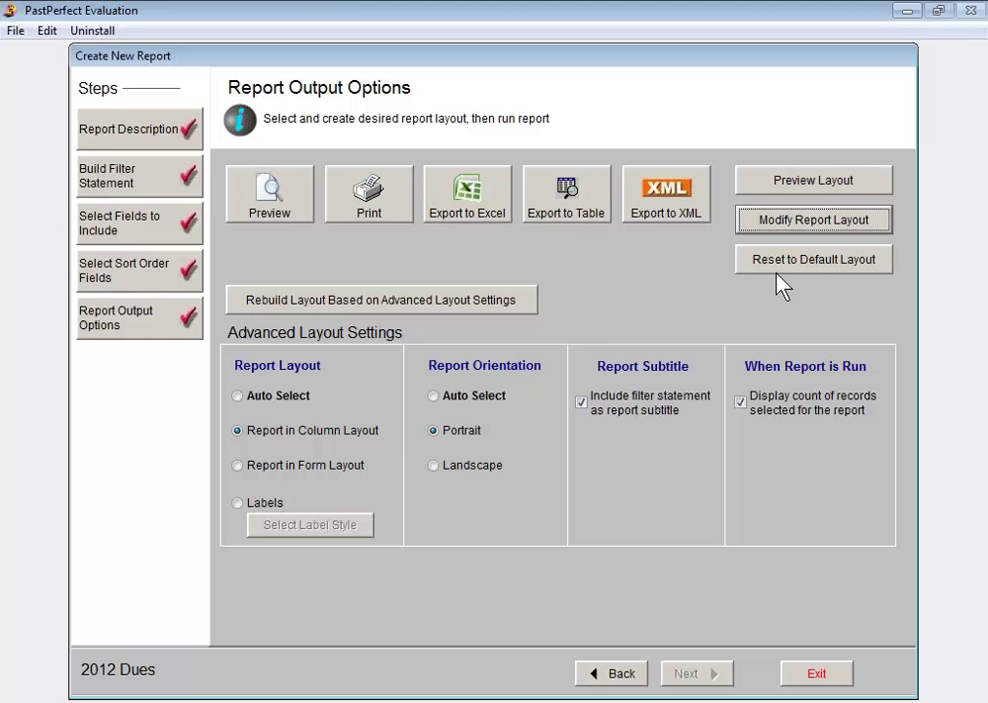
Preview the report to check the summarized amount, membership type and count lines, and close the preview.
{"action": "left_click", "coordinate": [280, 217]}
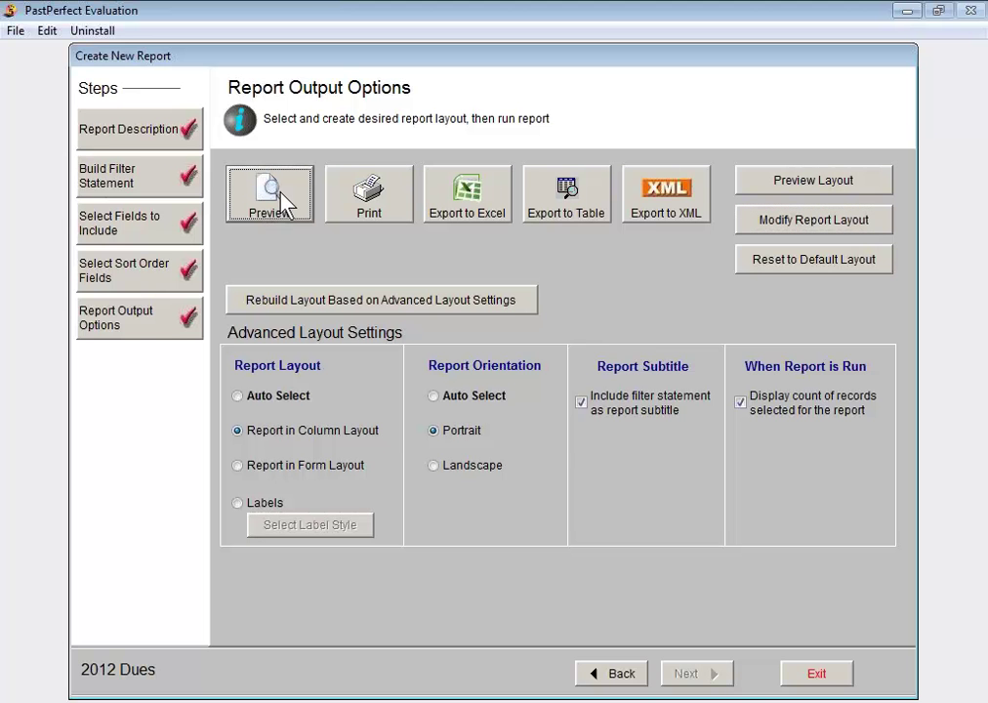
{"action": "left_click", "coordinate": [564, 422]}
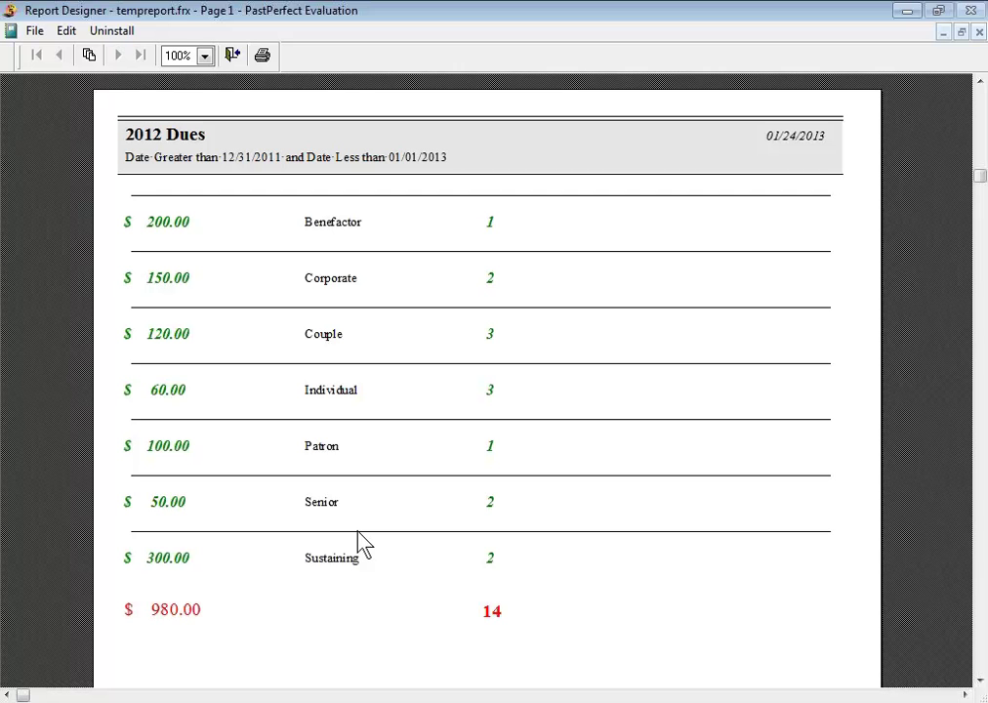
{"action": "left_click", "coordinate": [235, 60]}
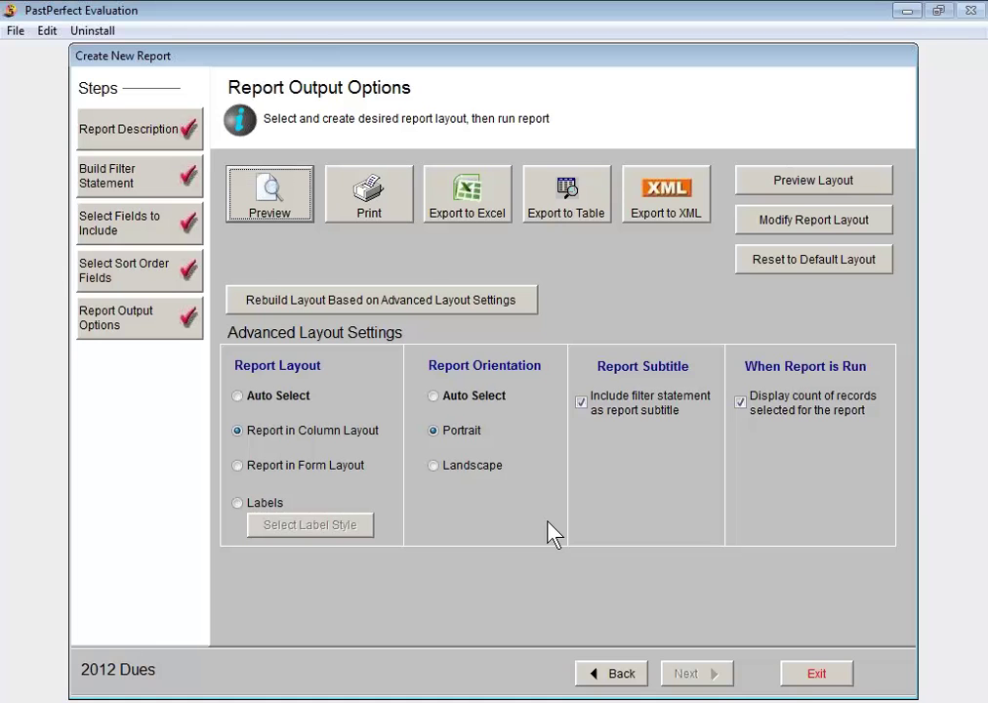
Exit the report setup, save the 2012 Dues report, and show the list of Dues reports.
{"action": "left_click", "coordinate": [825, 674]}
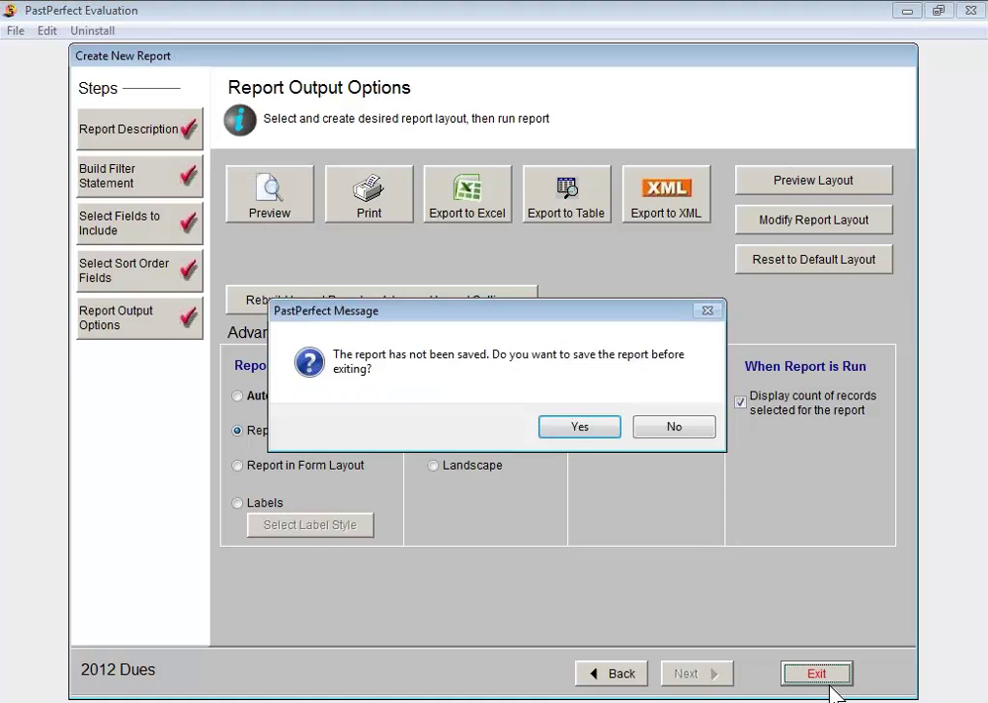
{"action": "left_click", "coordinate": [591, 433]}
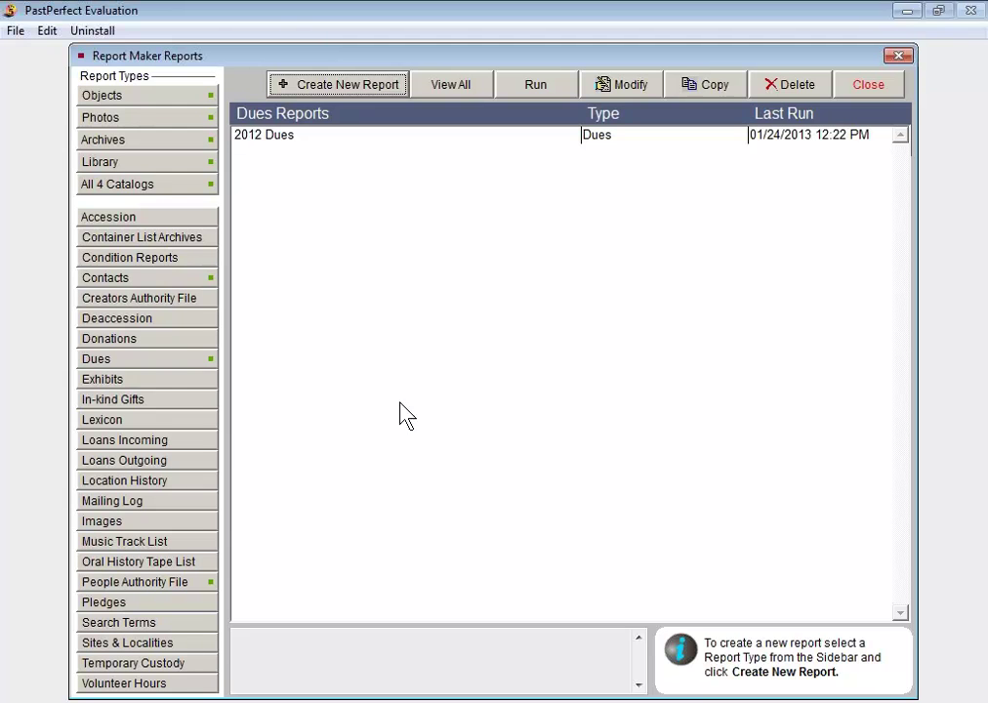
{"action": "left_click", "coordinate": [173, 361]}
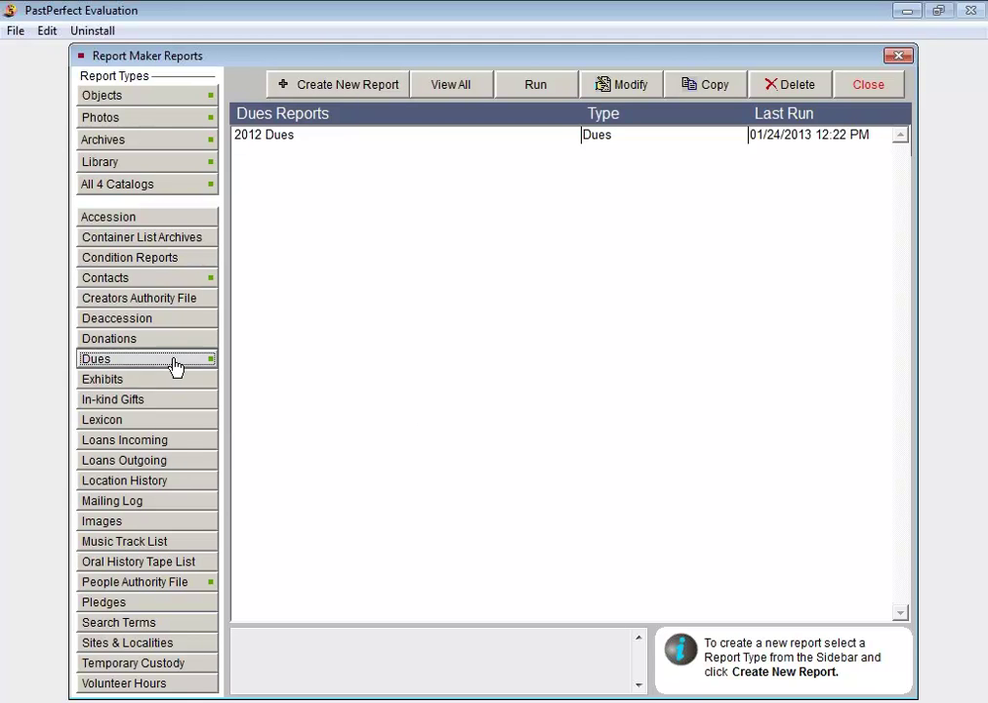
Copy the 2012 Dues report and set both the copy's report name and its printed title to 2011 Dues.
{"action": "left_click", "coordinate": [280, 137]}
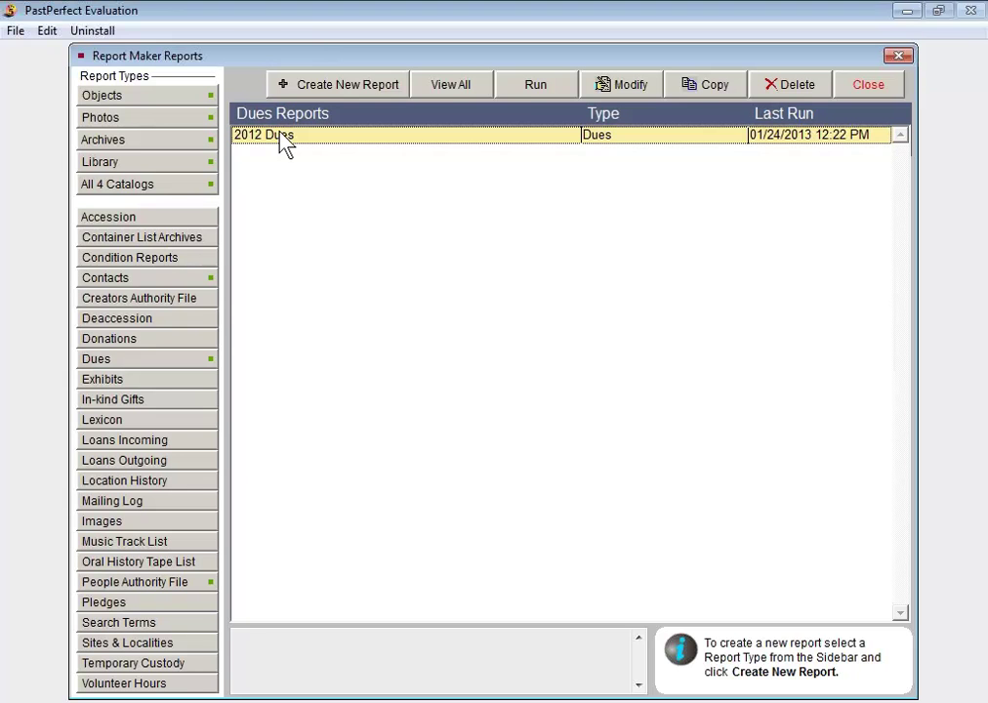
{"action": "left_click", "coordinate": [717, 90]}
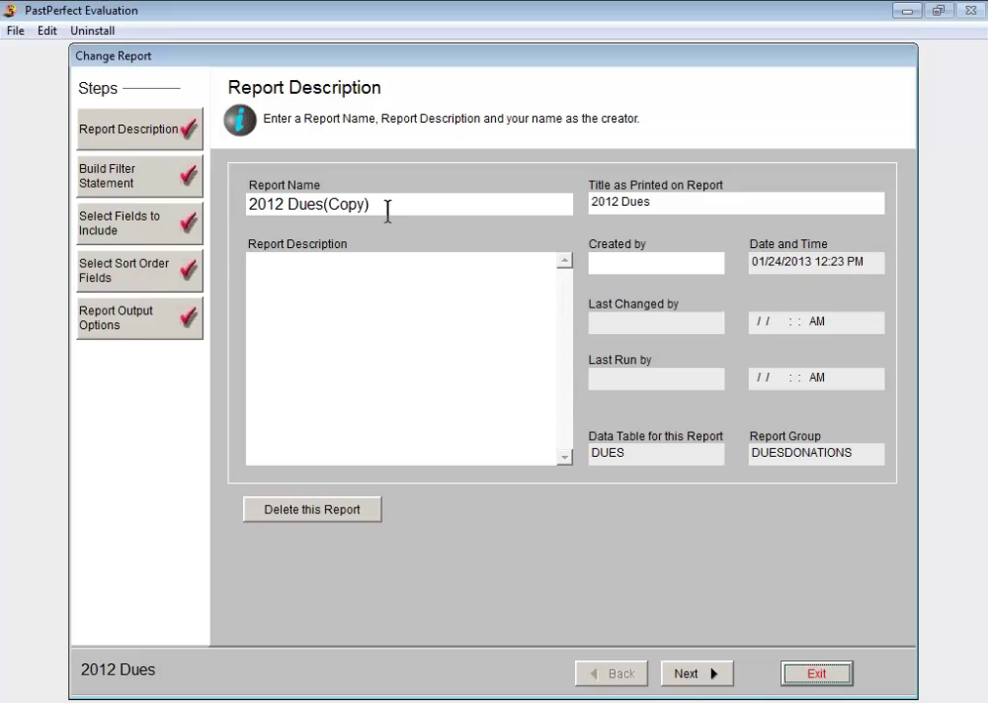
{"action": "left_click", "coordinate": [279, 205]}
{"action": "type", "text": "1"}
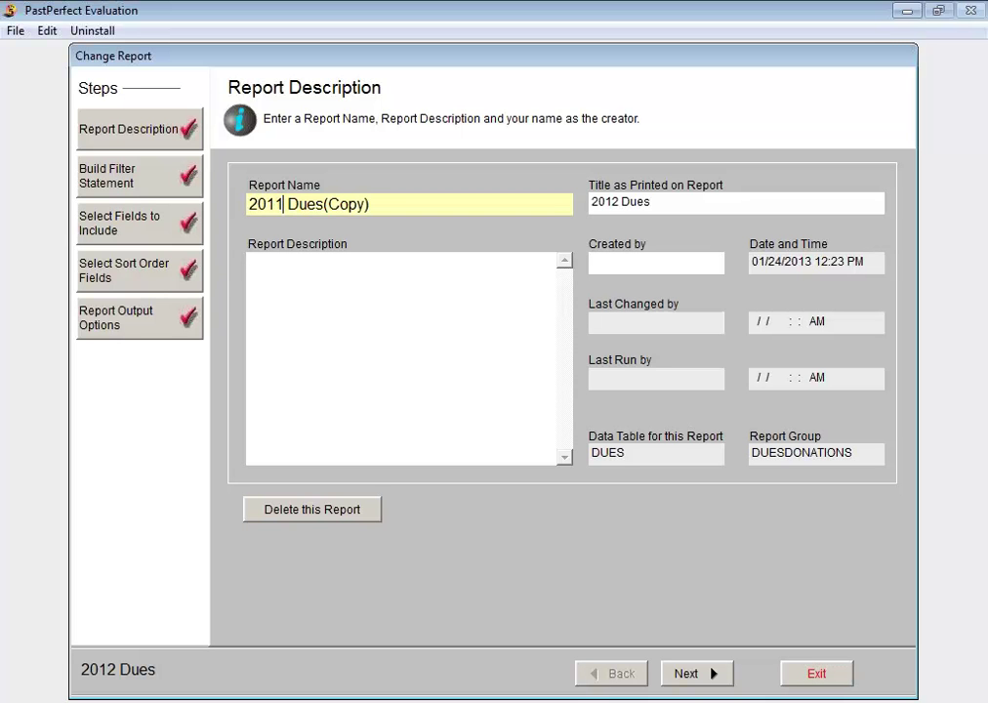
{"action": "left_click_drag", "start_coordinate": [382, 203], "coordinate": [325, 200]}
{"action": "key", "text": "BackSpace"}
{"action": "left_click_drag", "start_coordinate": [622, 202], "coordinate": [612, 202]}
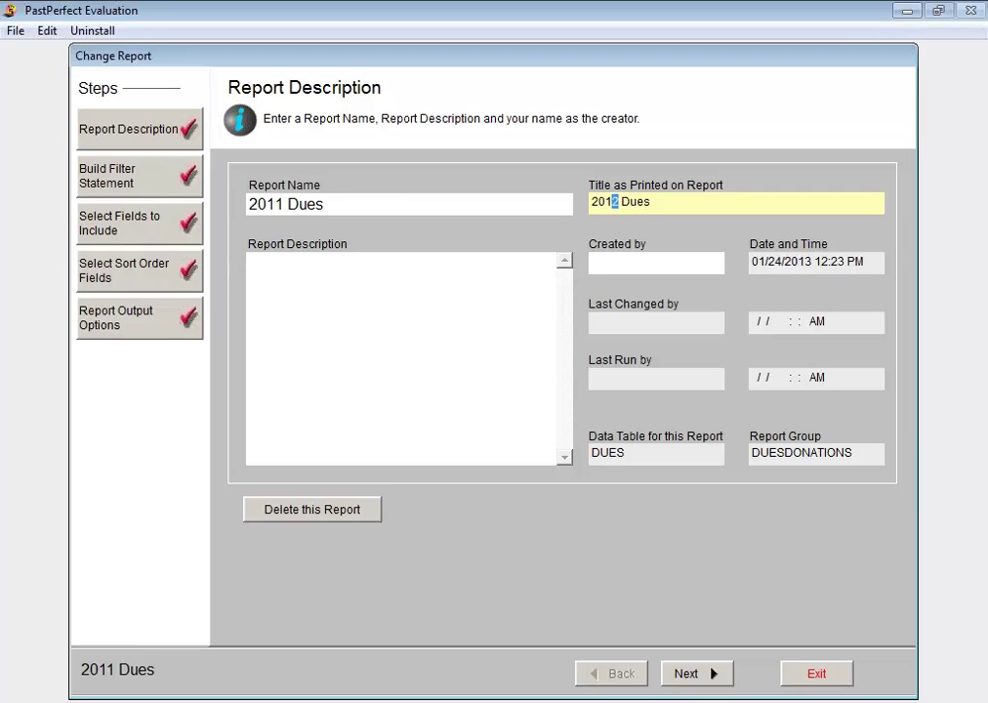
{"action": "type", "text": "1"}
Edit the filter statement's actual syntax so that the greater-than date reads 12/31/2010.
{"action": "left_click", "coordinate": [716, 674]}
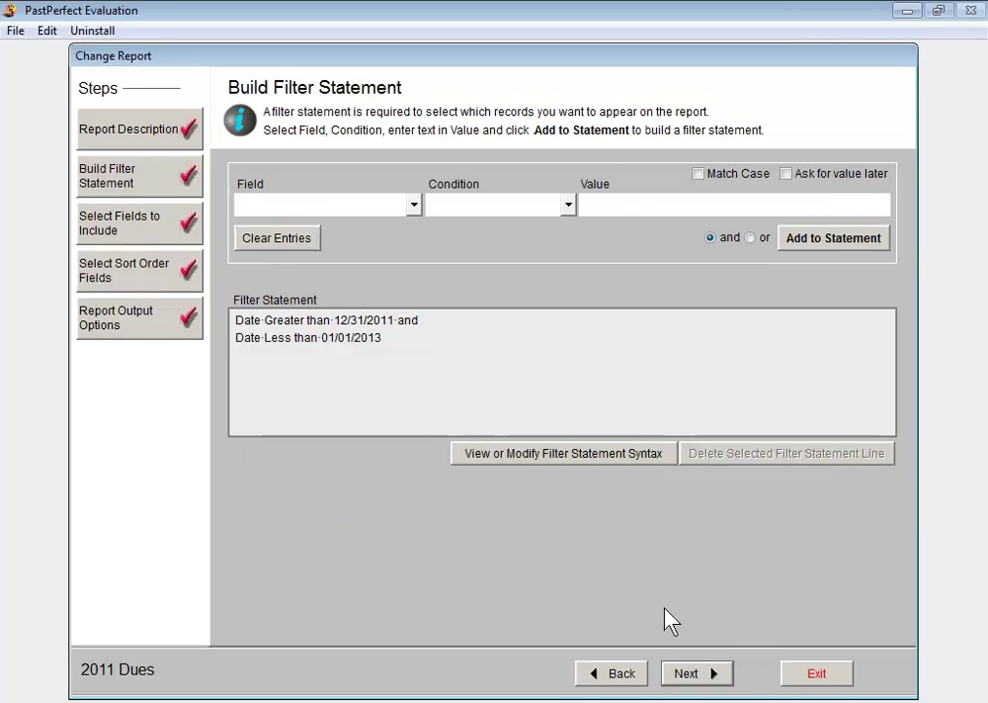
{"action": "left_click", "coordinate": [389, 320]}
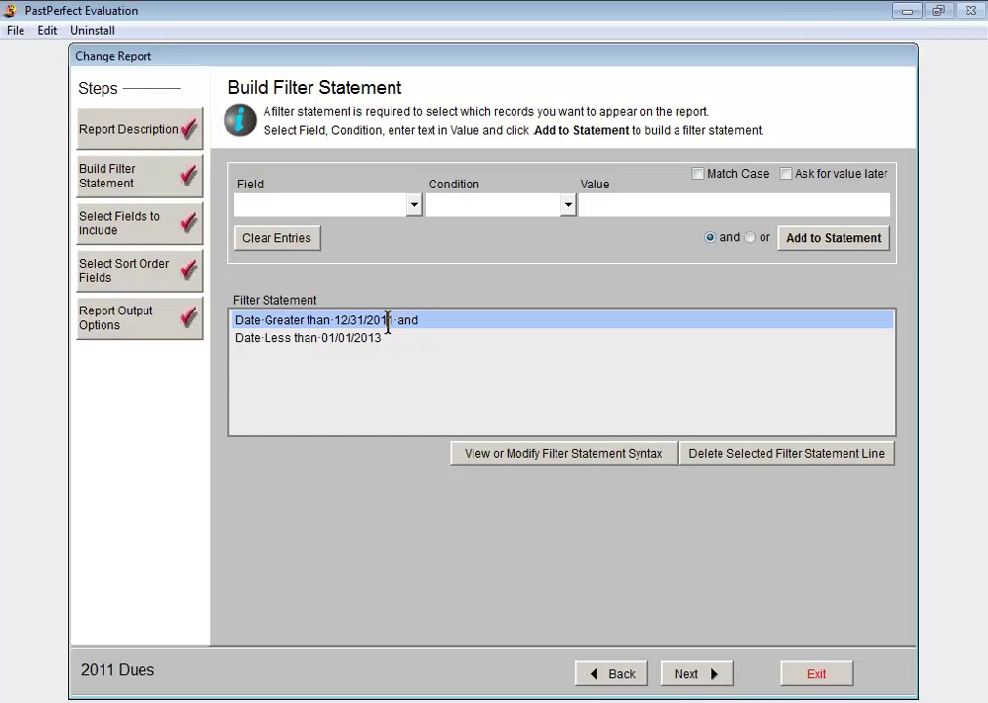
{"action": "left_click", "coordinate": [369, 340]}
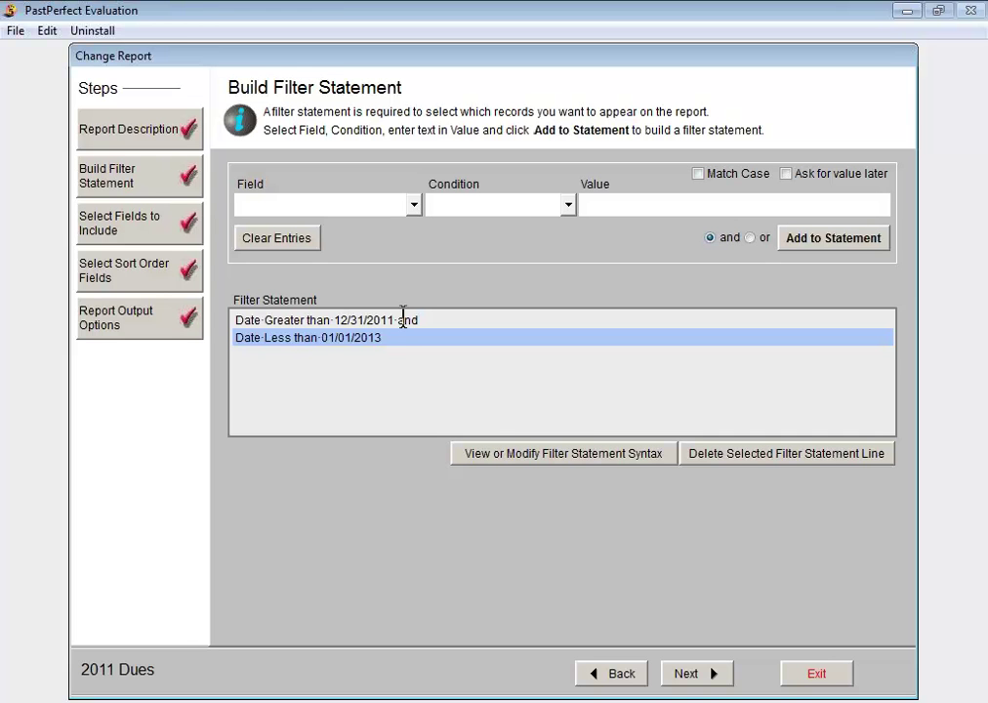
{"action": "left_click", "coordinate": [466, 320]}
{"action": "left_click", "coordinate": [576, 455]}
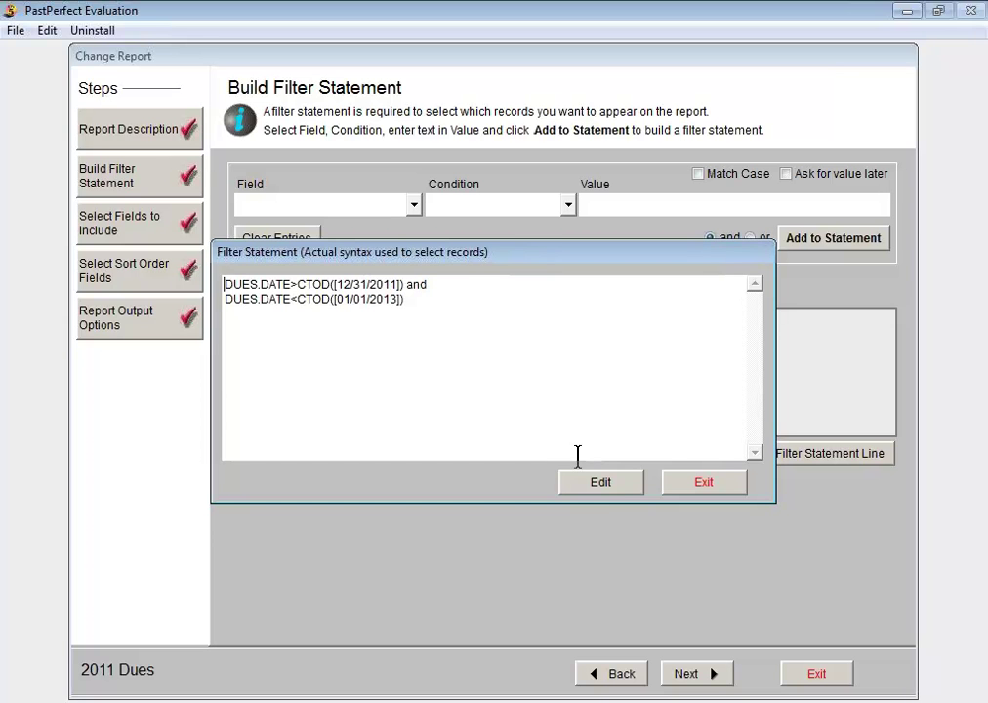
{"action": "left_click", "coordinate": [612, 482]}
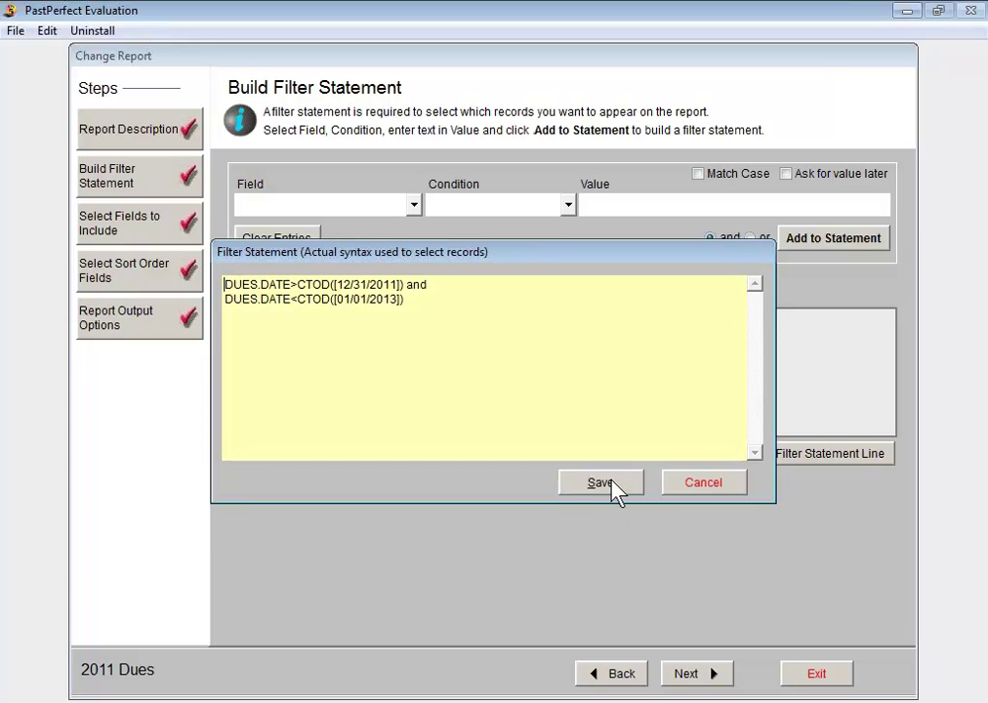
{"action": "left_click", "coordinate": [398, 284]}
{"action": "key", "text": "BackSpace"}
{"action": "type", "text": "0"}
Set the less-than date in the filter statement's actual syntax to 01/01/2012, save the statement and close the syntax window.
{"action": "left_click", "coordinate": [400, 299]}
{"action": "key", "text": "BackSpace"}
{"action": "type", "text": "1"}
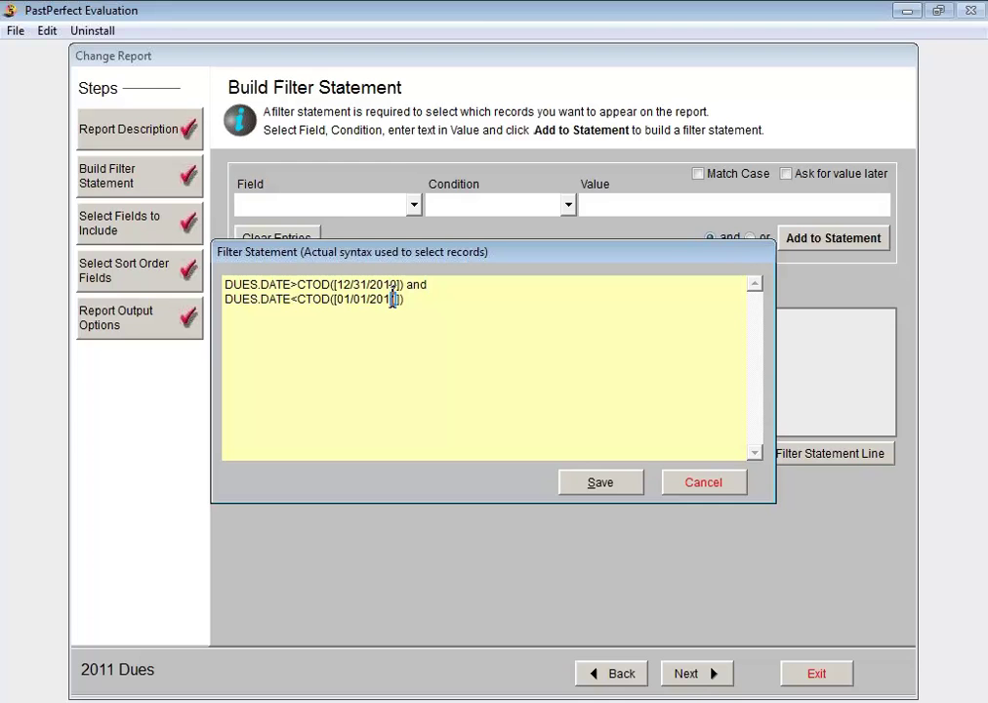
{"action": "left_click_drag", "start_coordinate": [390, 299], "coordinate": [398, 299]}
{"action": "type", "text": "2"}
{"action": "left_click", "coordinate": [617, 485]}
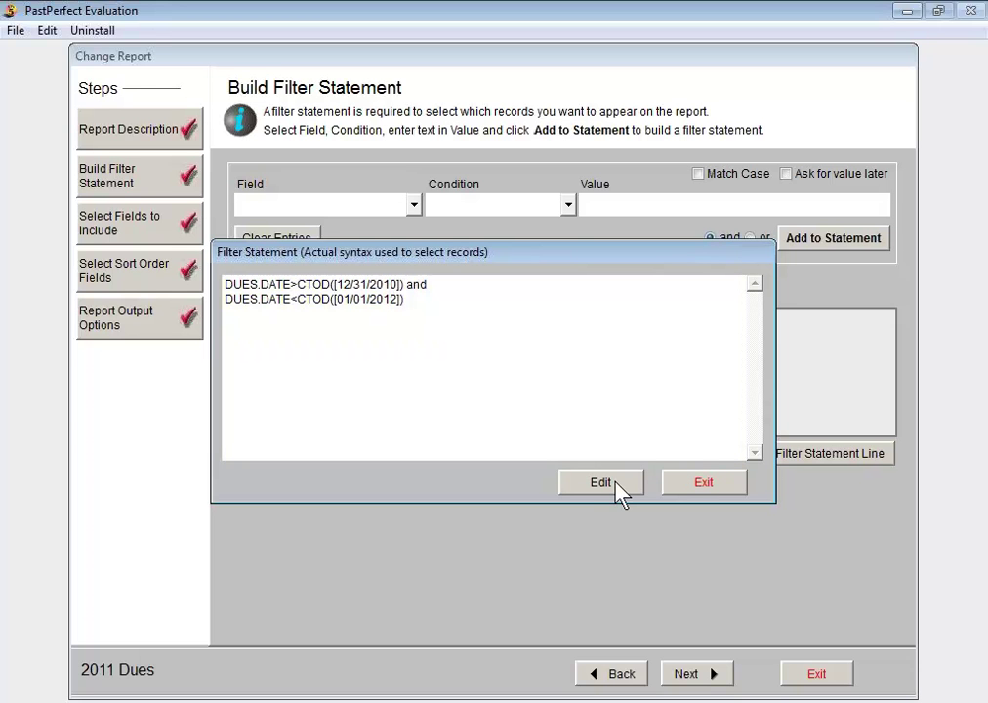
{"action": "left_click", "coordinate": [723, 482]}
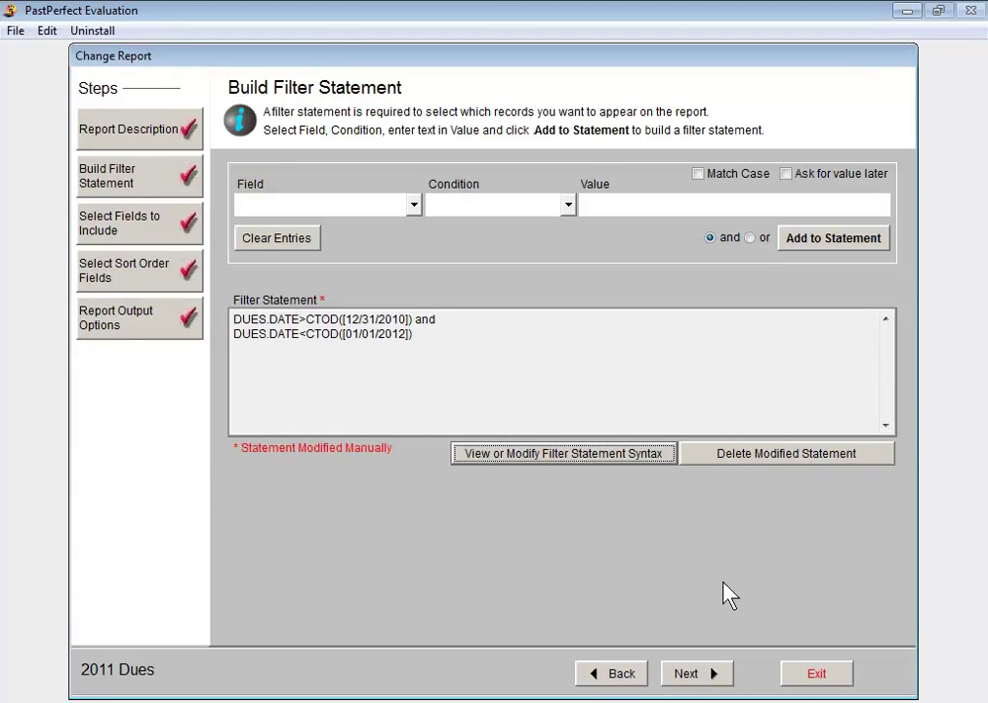
Proceed past the unchanged included fields and sort order to the output options, preview the 2011 Dues report, and close the preview.
{"action": "left_click", "coordinate": [716, 673]}
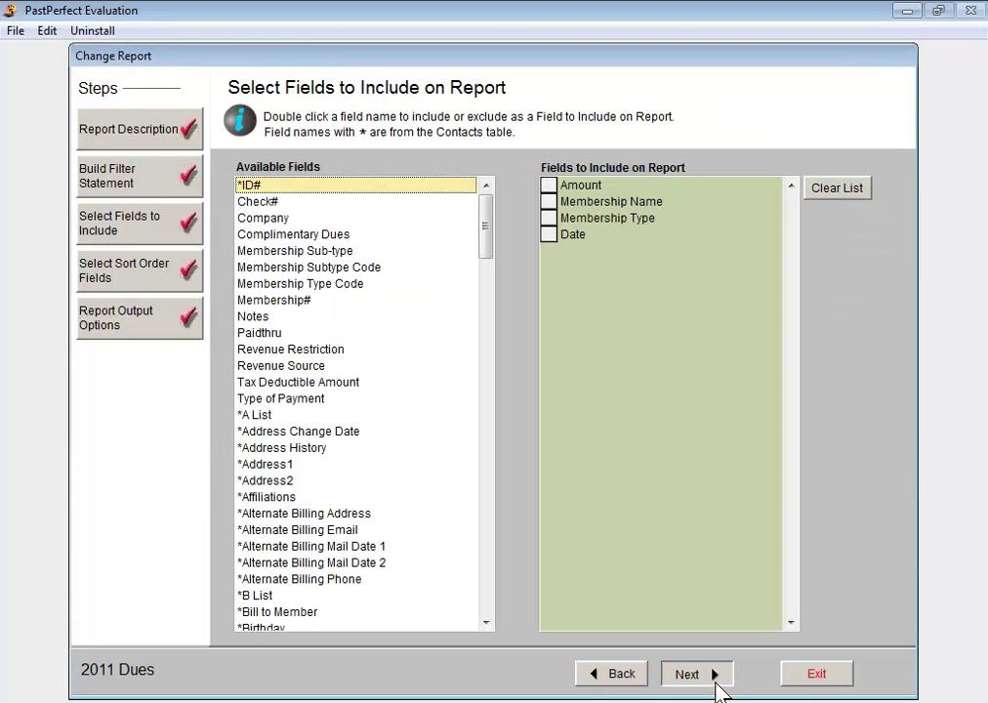
{"action": "left_click", "coordinate": [716, 674]}
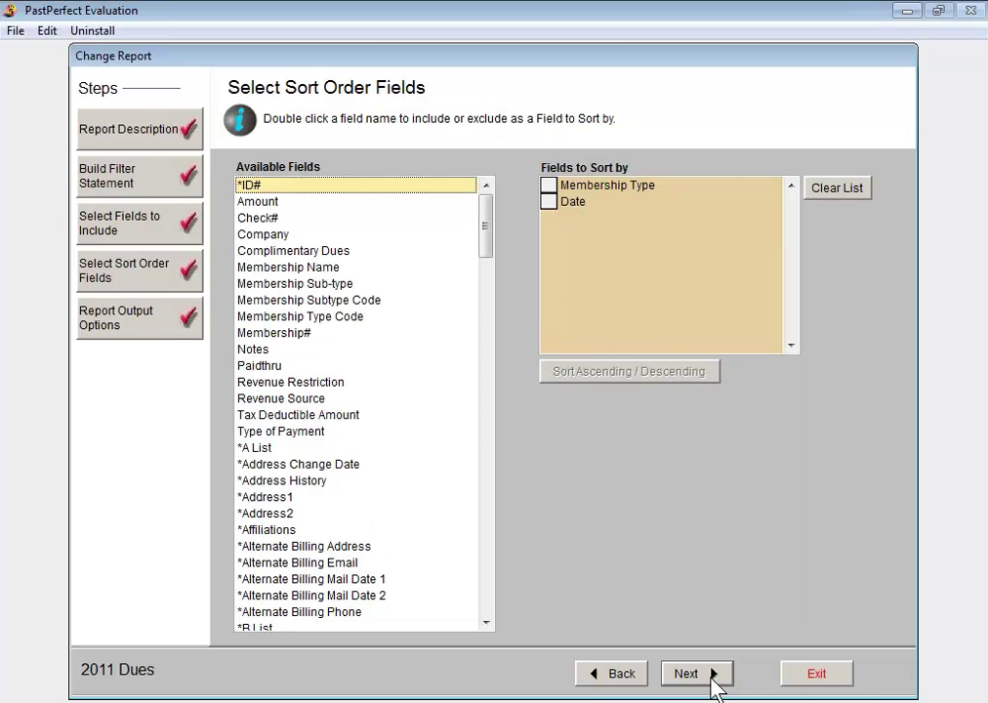
{"action": "left_click", "coordinate": [705, 671]}
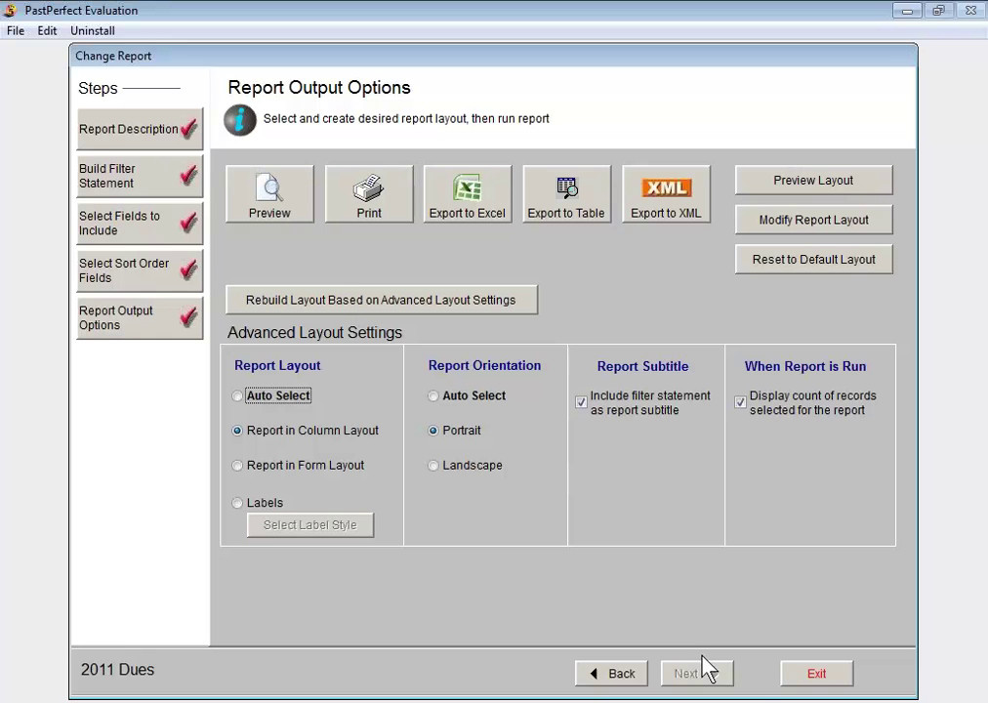
{"action": "left_click", "coordinate": [269, 202]}
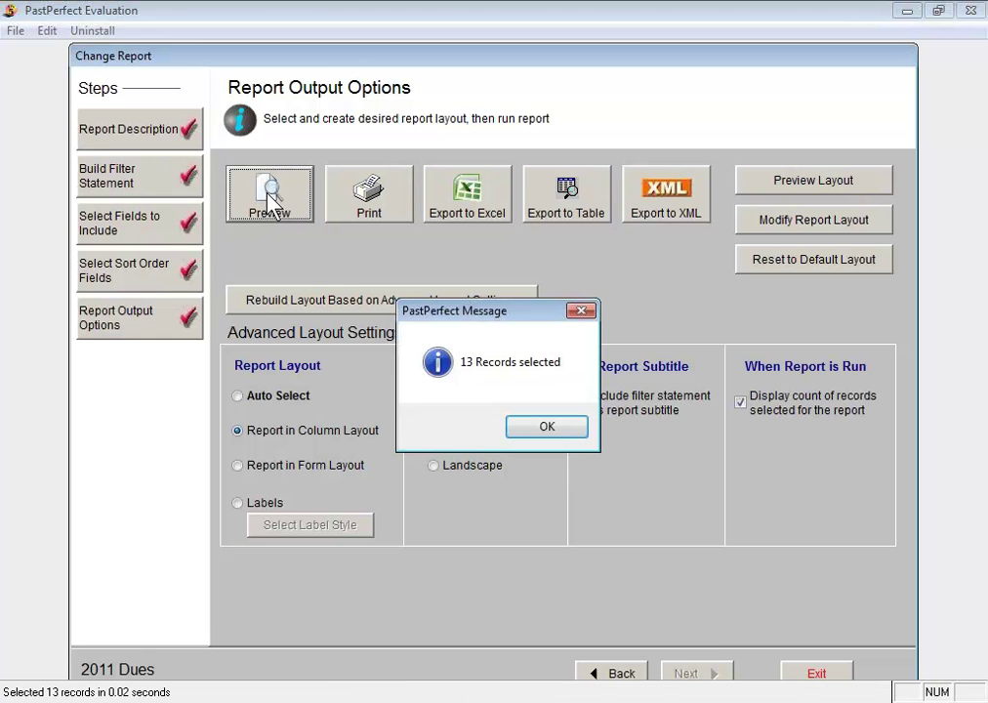
{"action": "left_click", "coordinate": [557, 430]}
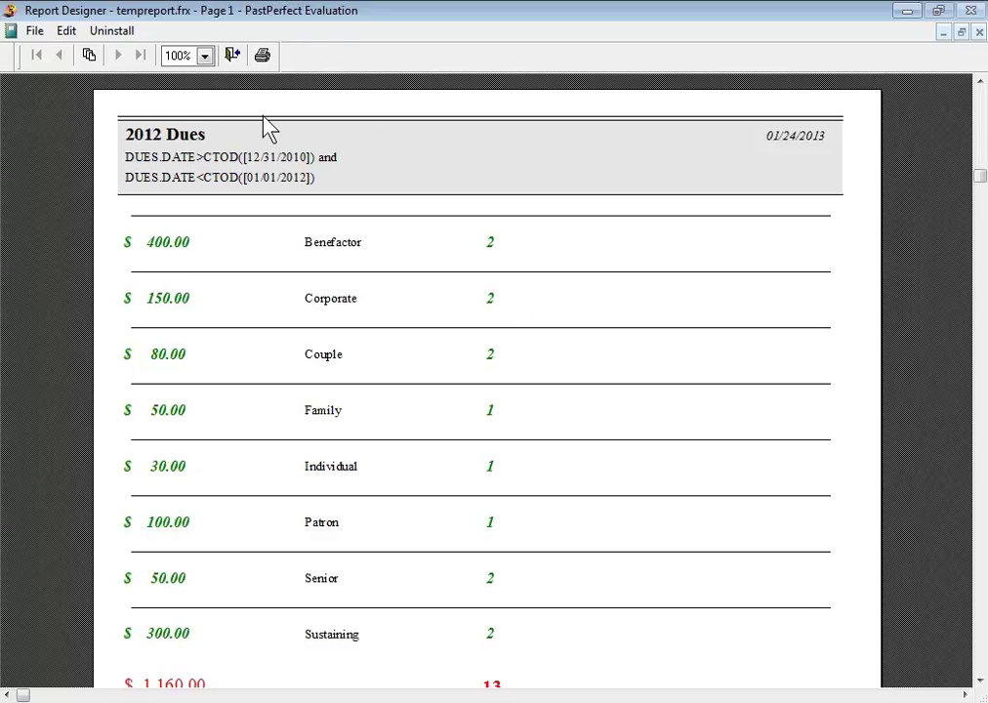
{"action": "left_click", "coordinate": [233, 55]}
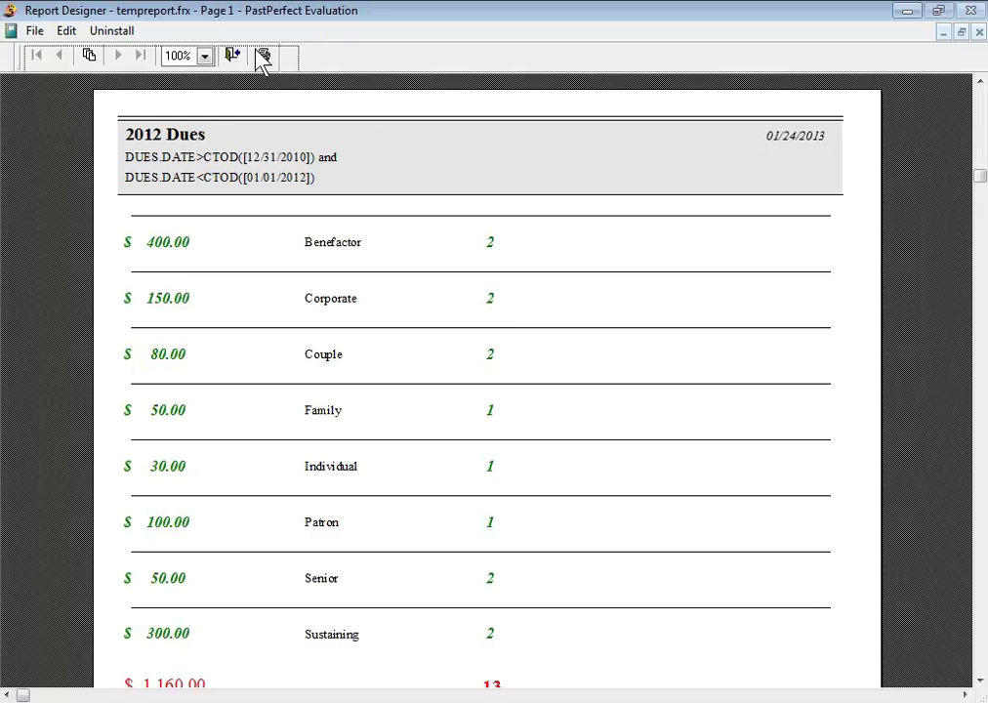
{"action": "left_click", "coordinate": [258, 60]}
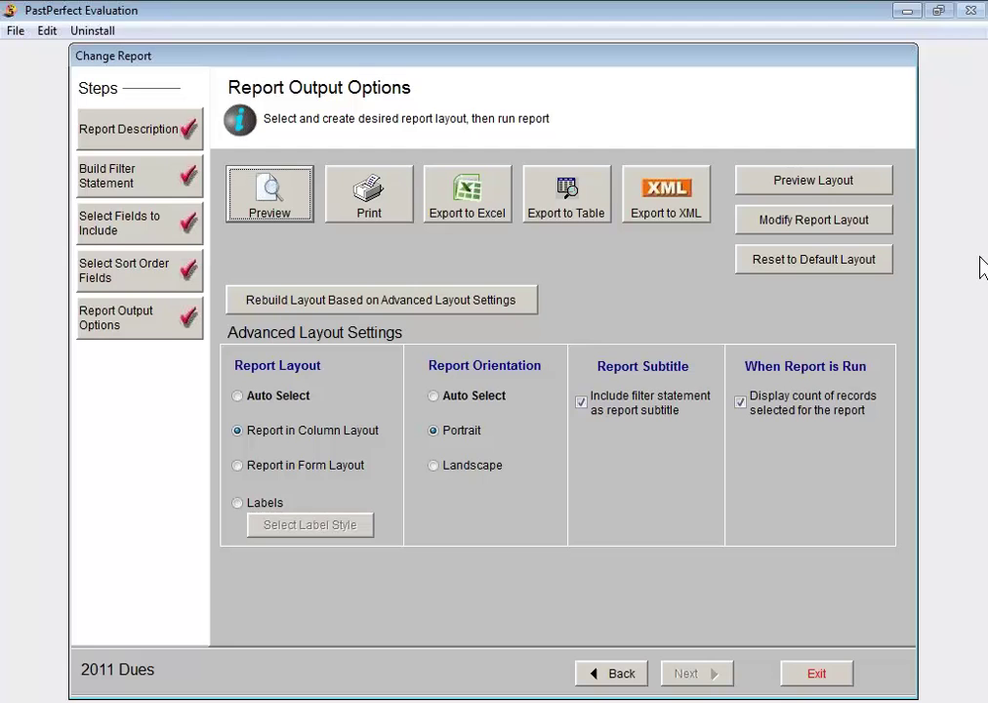
Modify the report layout so that its title label reads 2011 Dues, save the layout, and close the designer.
{"action": "left_click", "coordinate": [756, 224]}
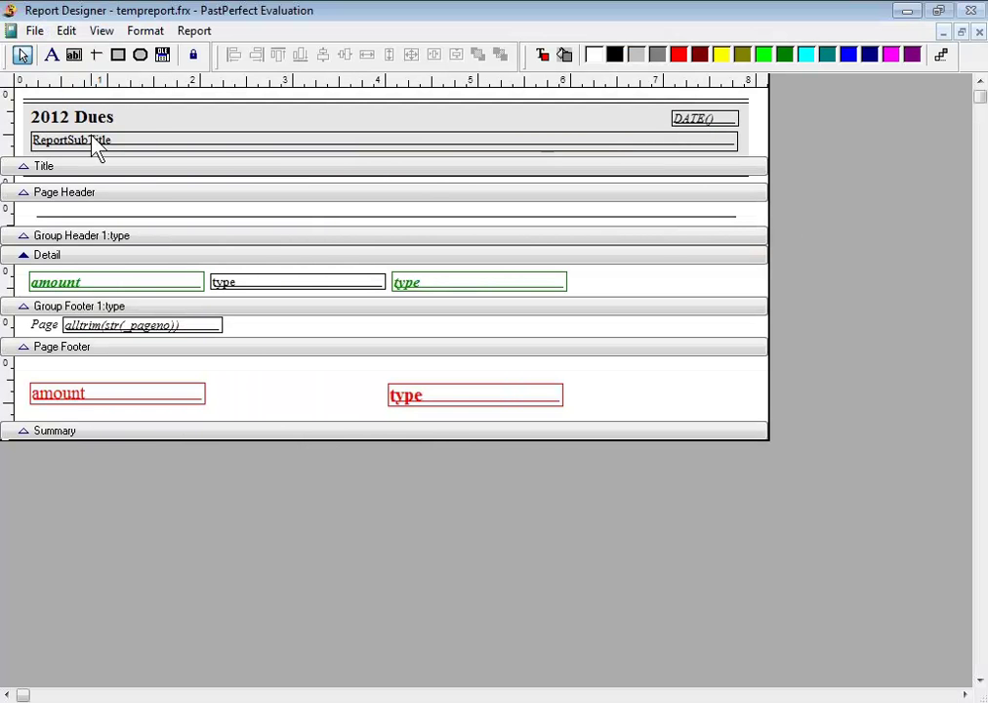
{"action": "left_click", "coordinate": [52, 56]}
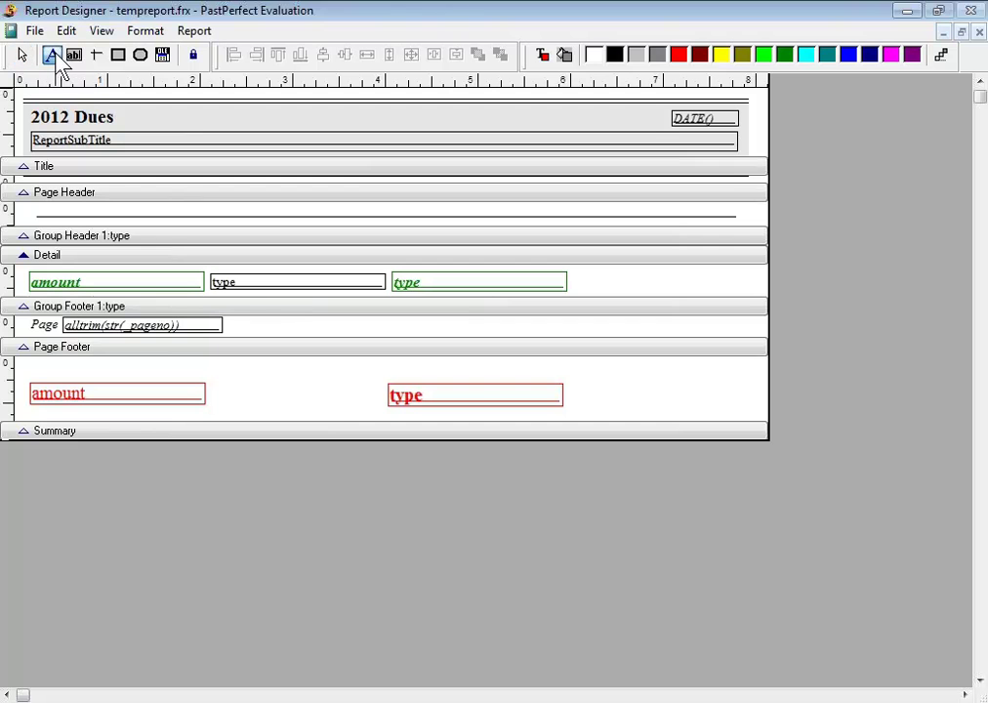
{"action": "left_click", "coordinate": [62, 115]}
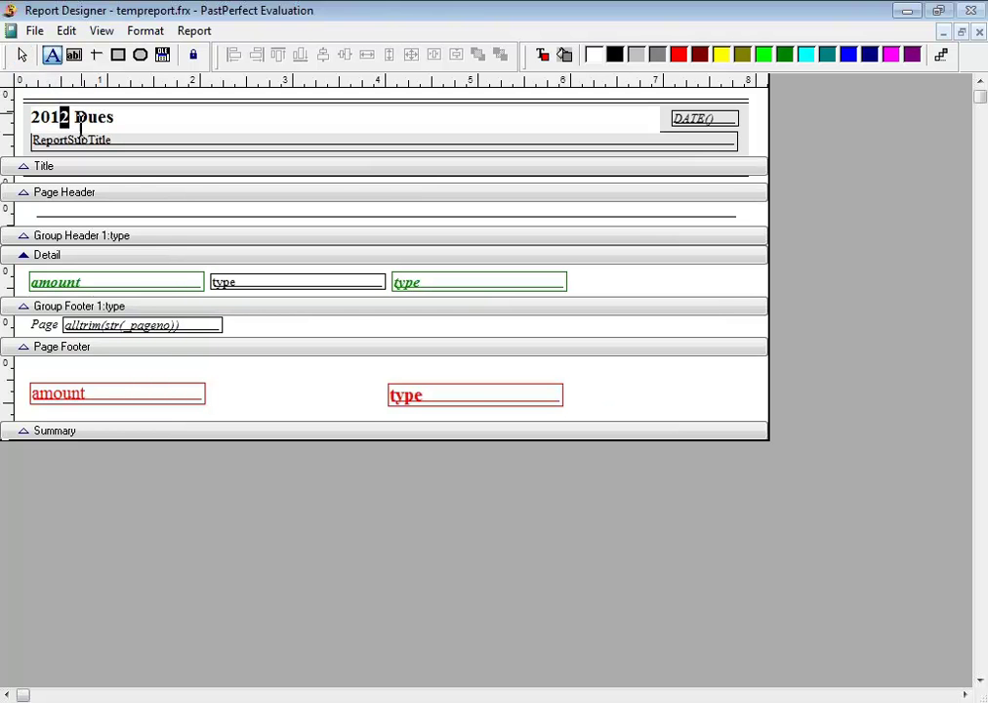
{"action": "type", "text": "1"}
{"action": "left_click", "coordinate": [35, 30]}
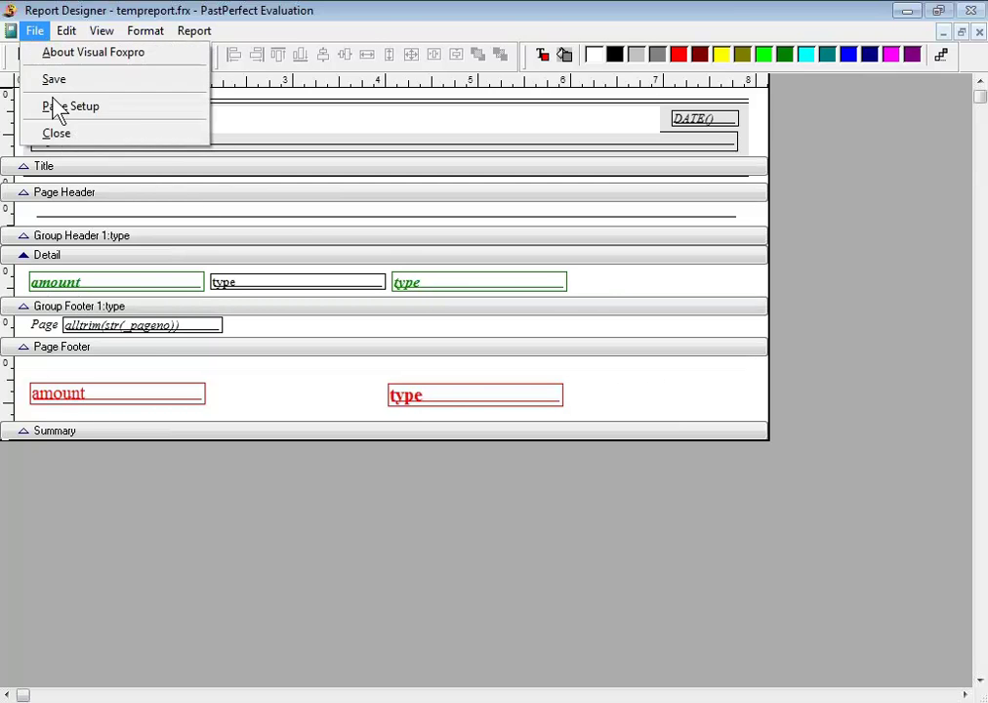
{"action": "left_click", "coordinate": [47, 79]}
{"action": "left_click", "coordinate": [37, 30]}
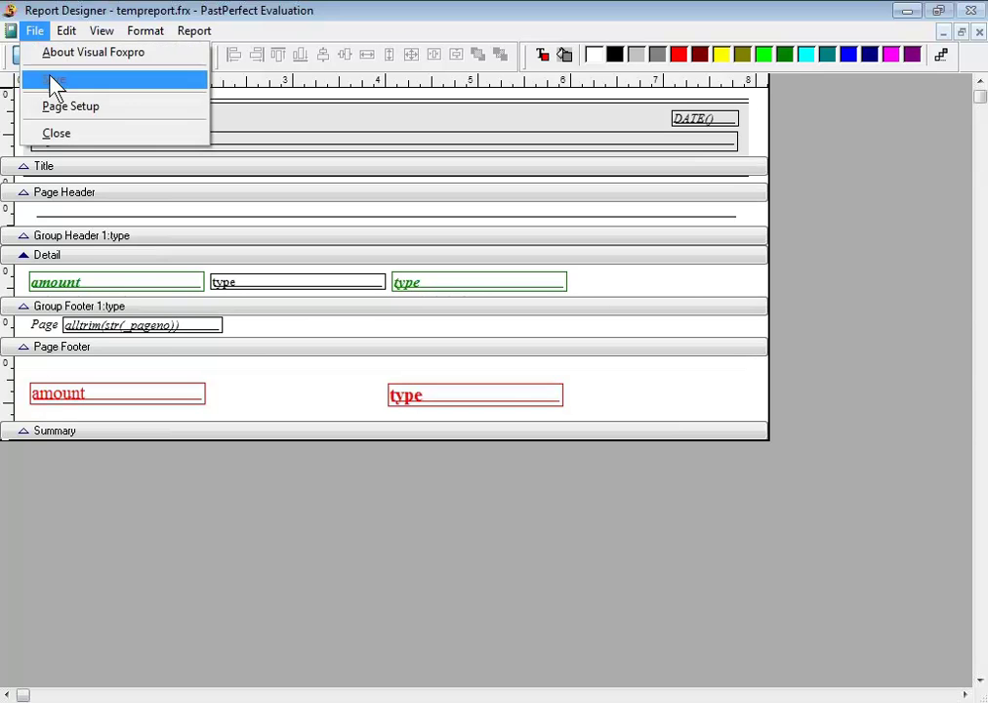
{"action": "left_click", "coordinate": [74, 133]}
Preview the report again to check its title, membership type lines and grand totals, and close the preview.
{"action": "left_click", "coordinate": [291, 205]}
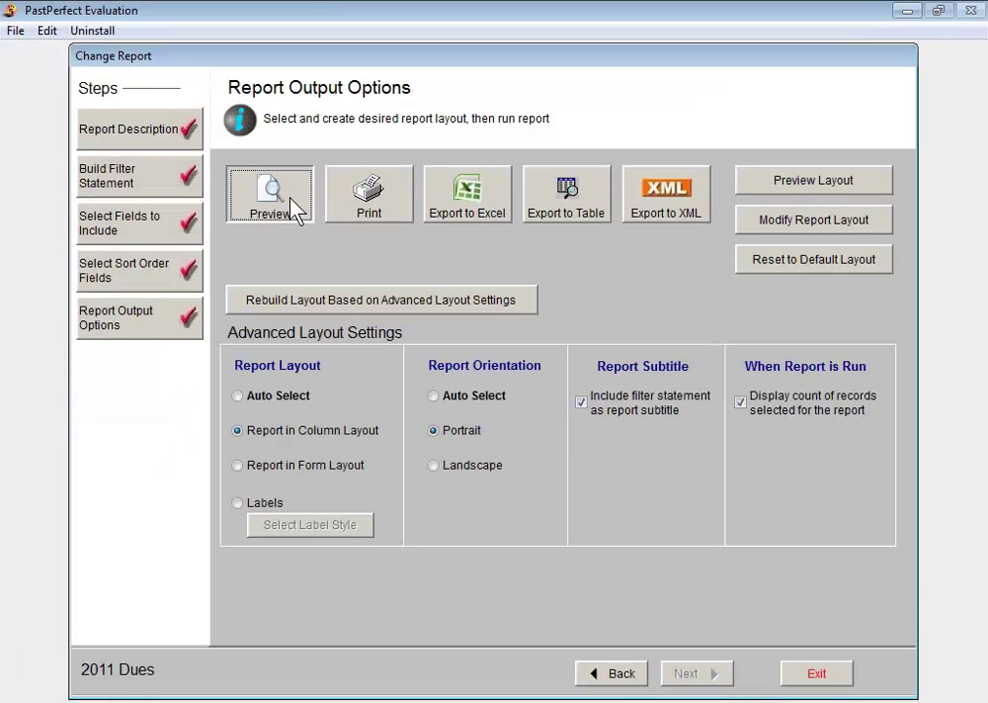
{"action": "left_click", "coordinate": [581, 425]}
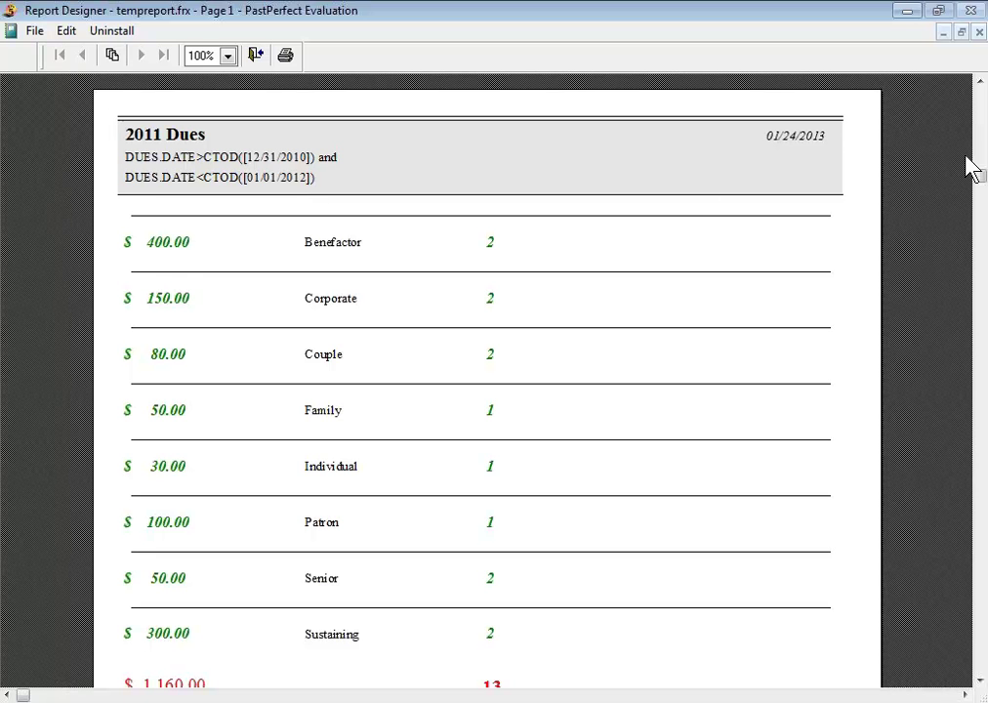
{"action": "left_click_drag", "start_coordinate": [980, 682], "coordinate": [982, 683]}
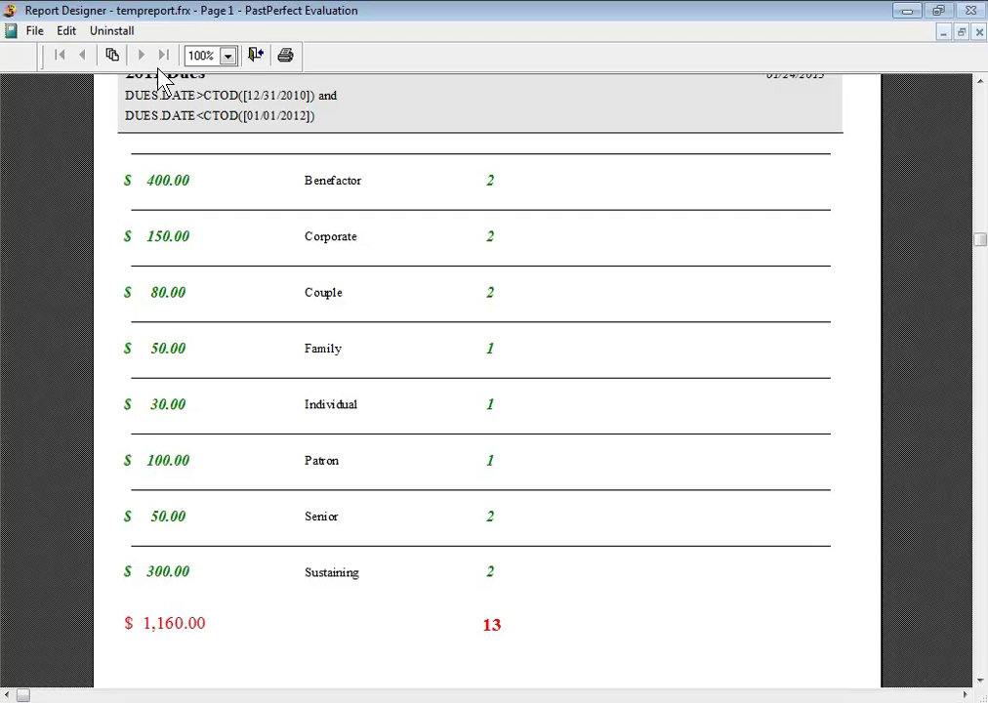
{"action": "left_click", "coordinate": [257, 55]}
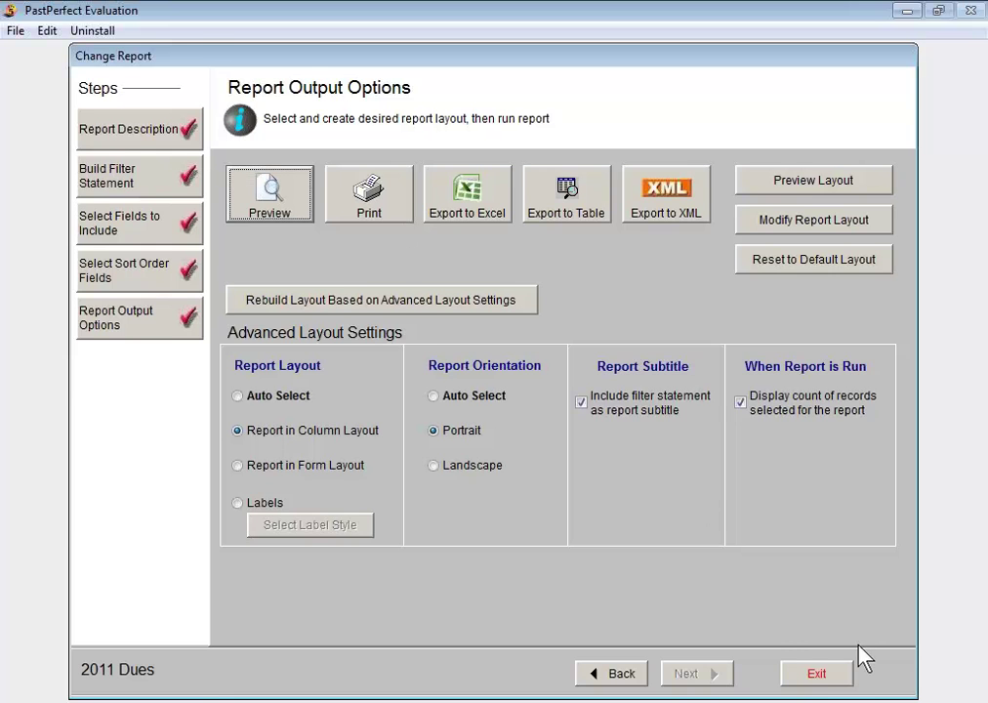
Exit the 2011 Dues report setup and close Report Maker to return to the main menu.
{"action": "left_click", "coordinate": [826, 680]}
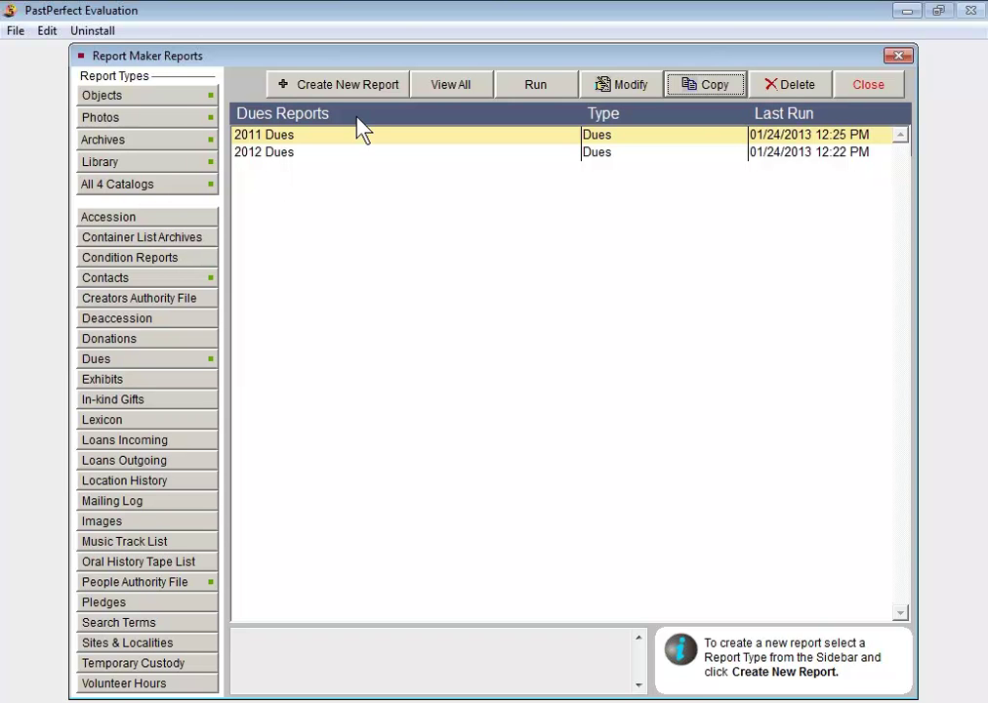
{"action": "left_click", "coordinate": [884, 88]}
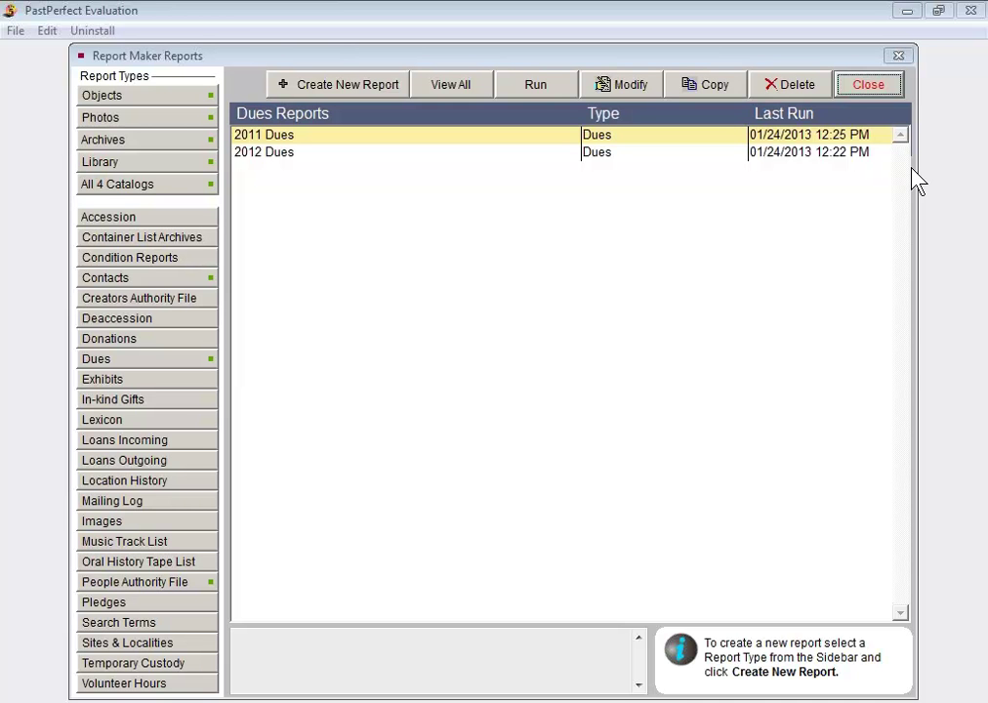
{"action": "left_click", "coordinate": [891, 86]}
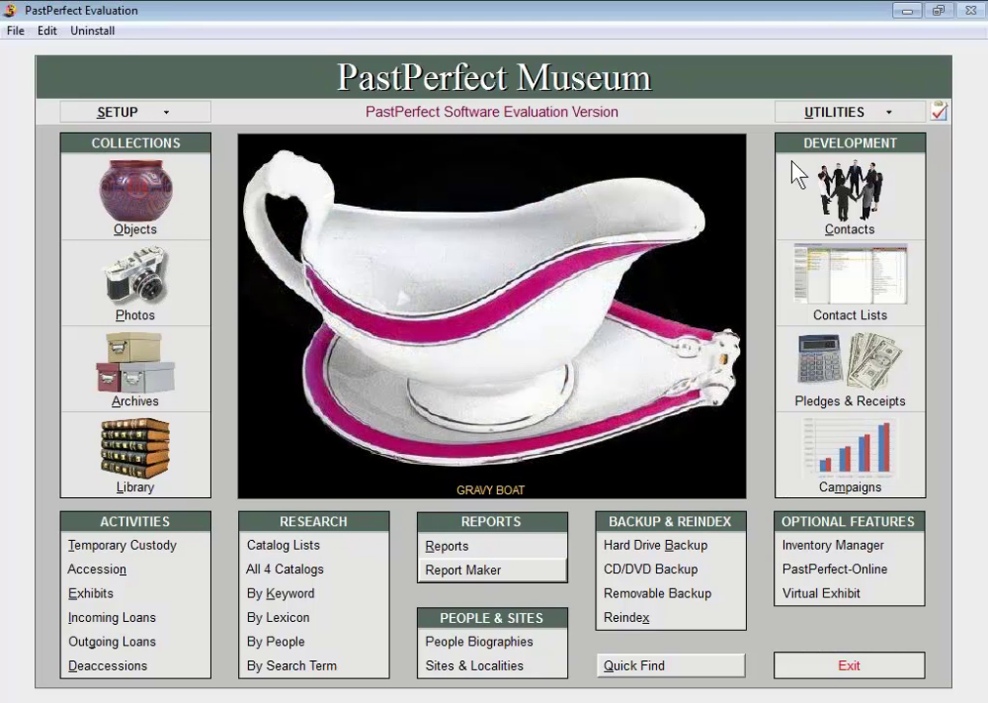
Open the standard Reports window, look through the Dues & Donations reports including the starred Report Maker ones, and close the window.
{"action": "left_click", "coordinate": [450, 551]}
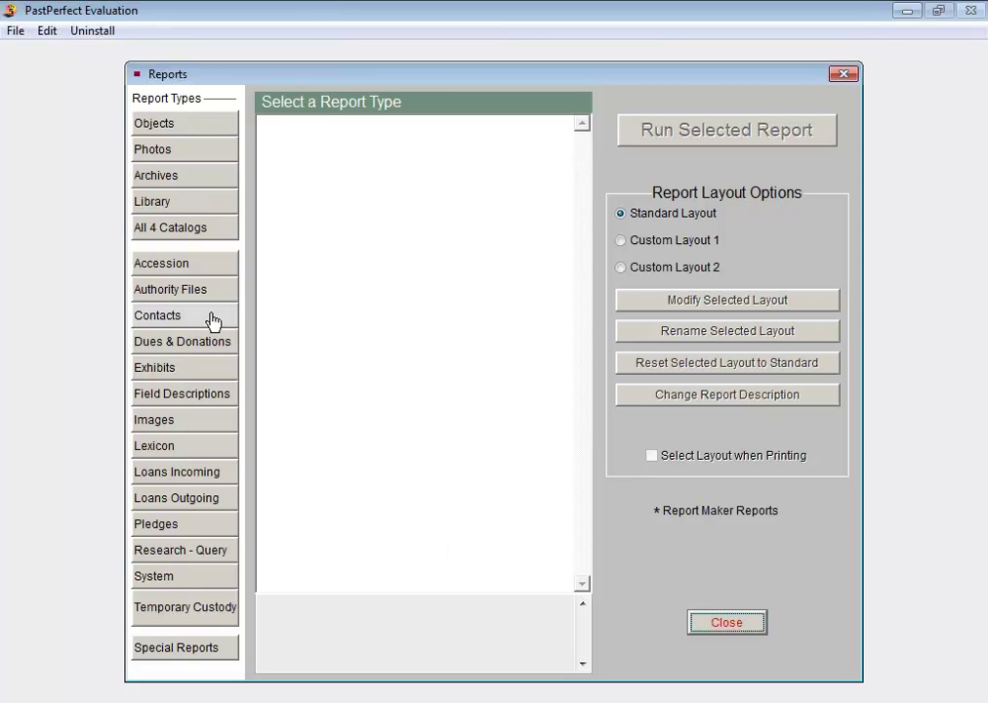
{"action": "left_click", "coordinate": [196, 343]}
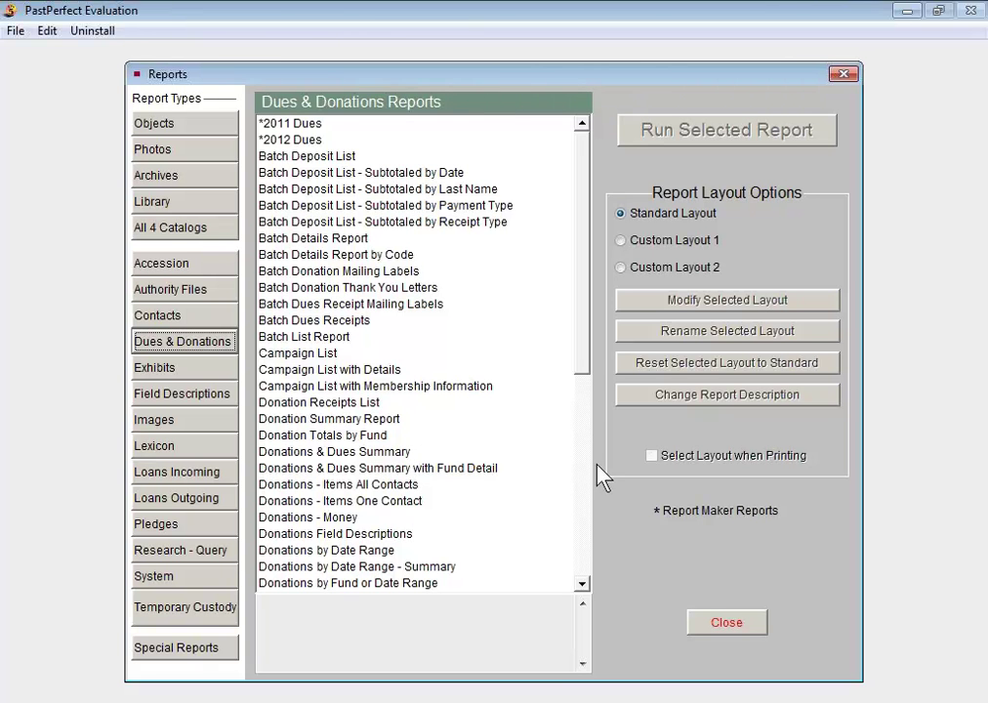
{"action": "left_click_drag", "start_coordinate": [586, 356], "coordinate": [589, 388]}
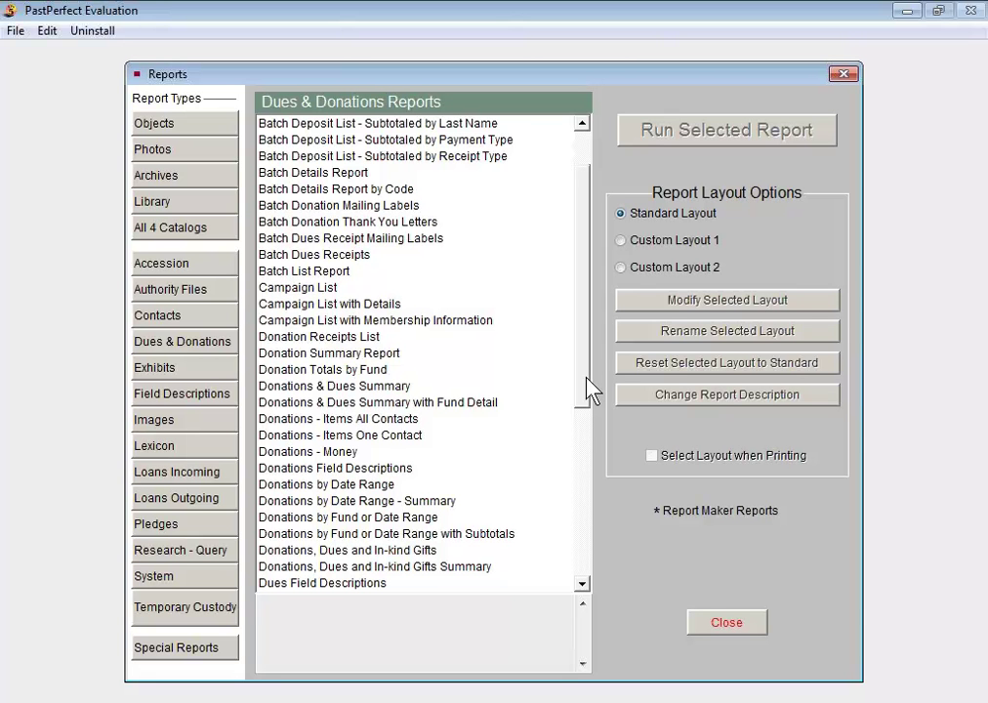
{"action": "left_click", "coordinate": [745, 624]}
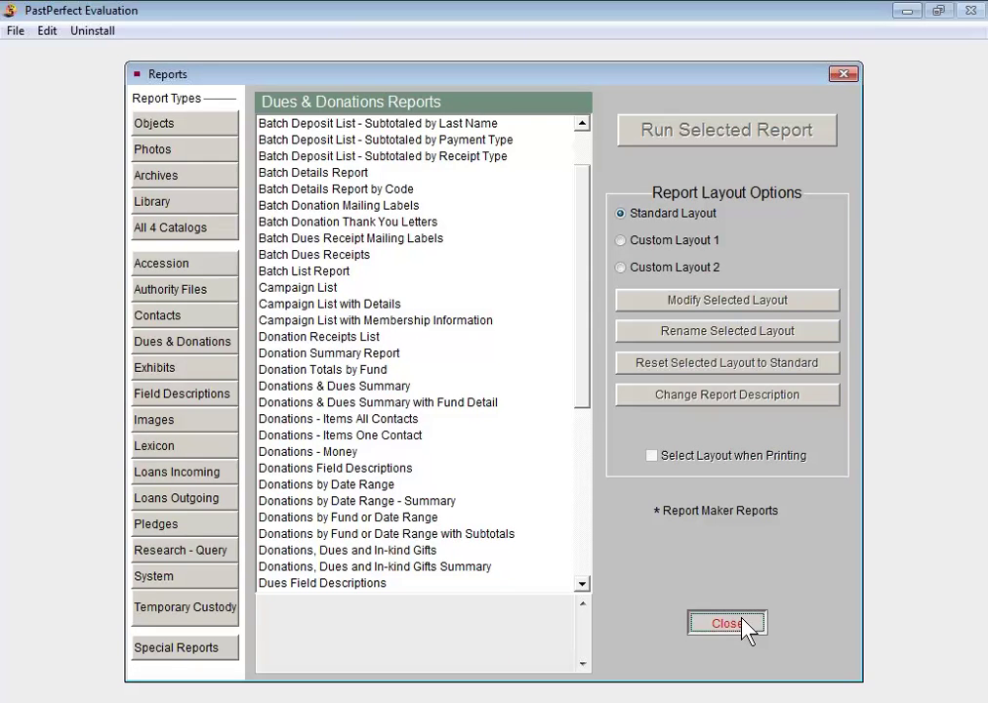